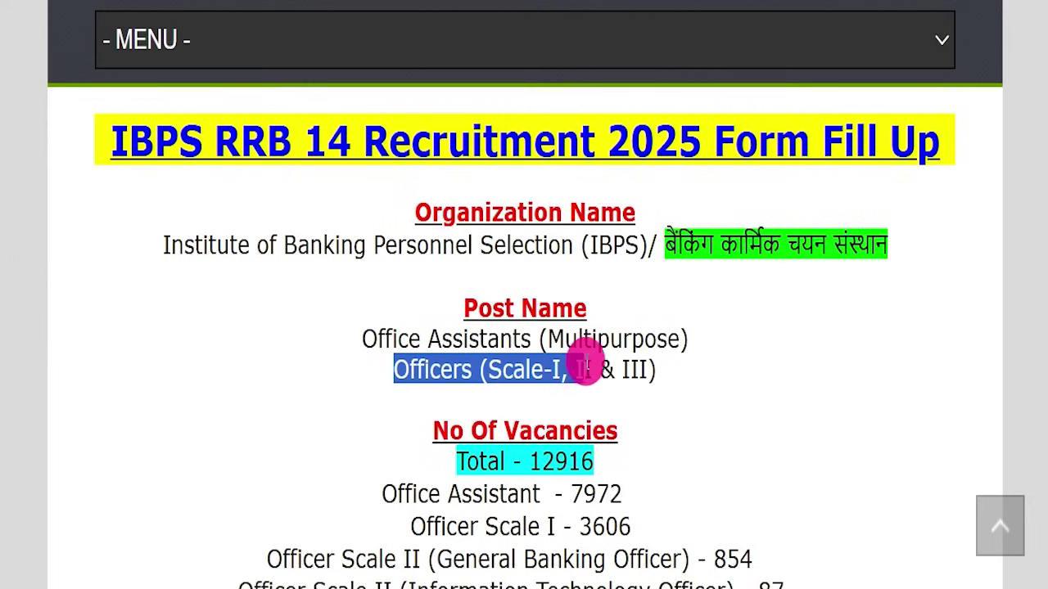
# - Look over the vacancy total on the recruitment page and the name and contact fields of the IBPS application form
pyautogui.moveTo(416, 455); pyautogui.dragTo(752, 457)
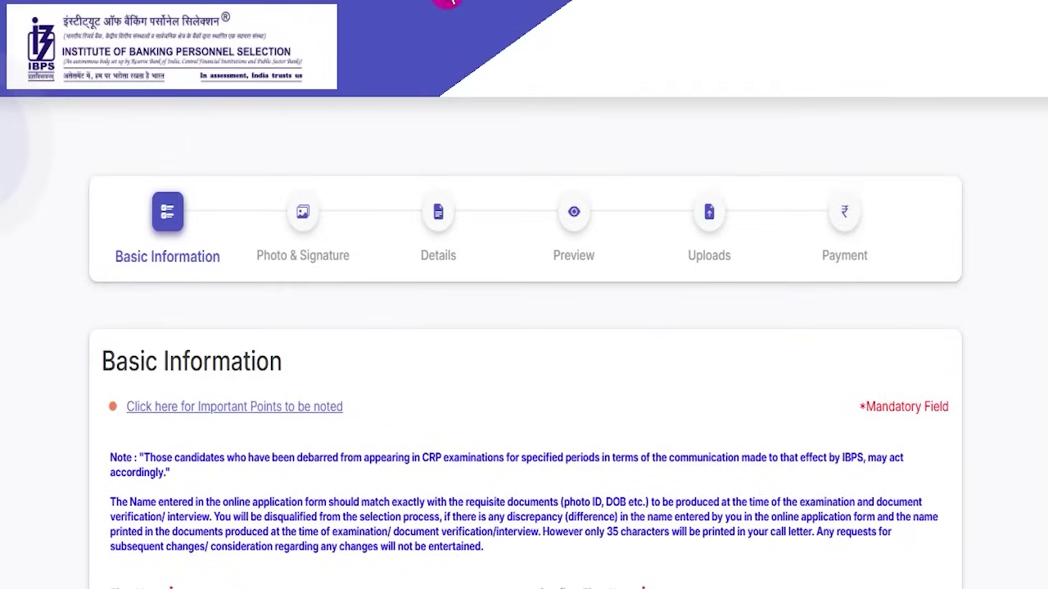
pyautogui.scroll(-5, 537, 364)
pyautogui.scroll(-3, 540, 364)
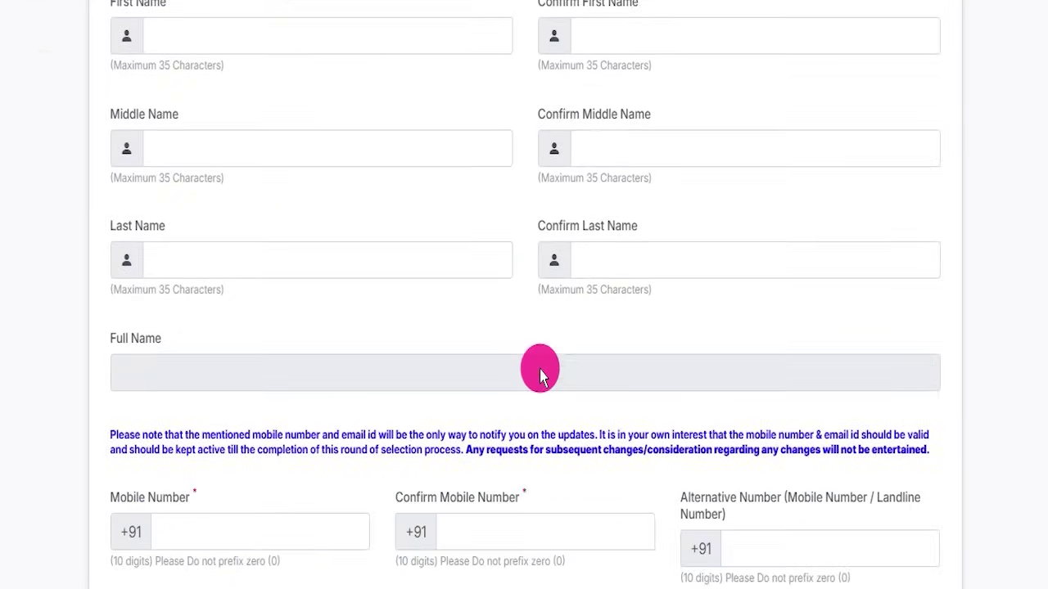
pyautogui.scroll(-3, 529, 372)
pyautogui.scroll(-3, 528, 380)
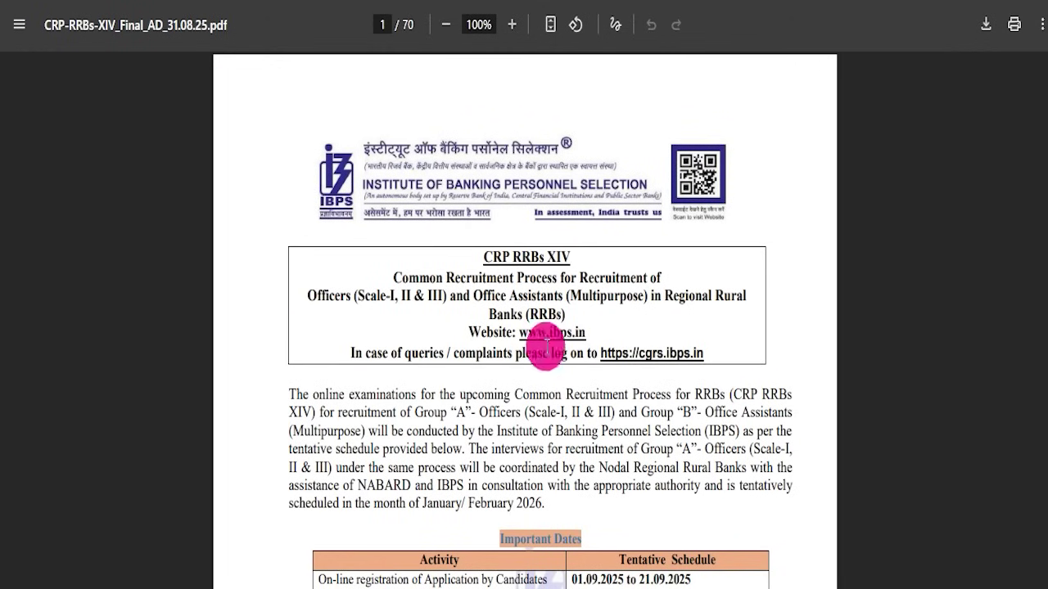
# - Read the opening paragraph and the Important Dates table in the CRP-RRBs-XIV notification PDF
pyautogui.scroll(-3, 546, 345)
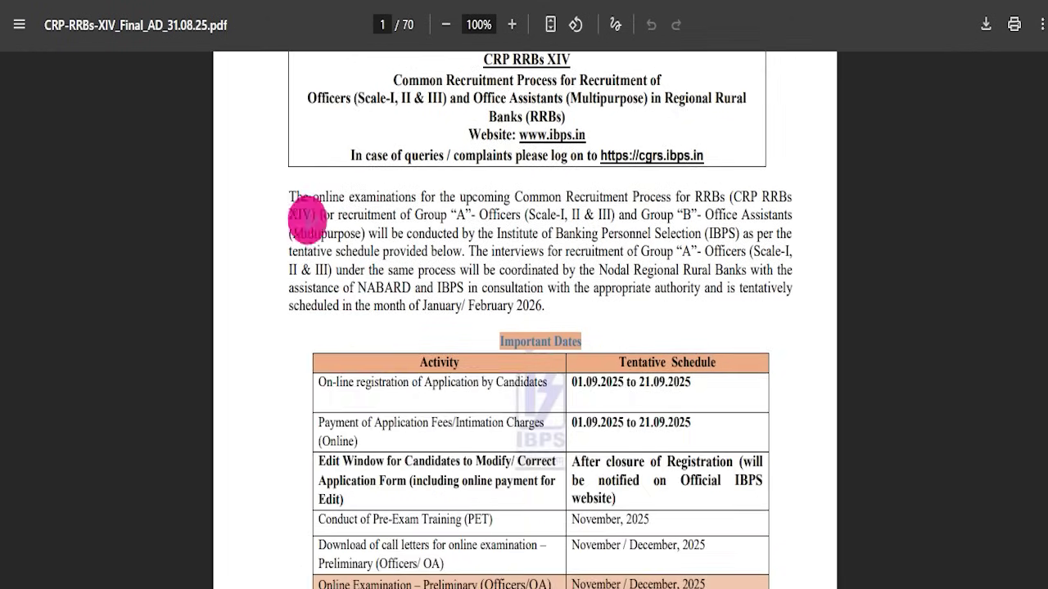
pyautogui.moveTo(289, 193); pyautogui.dragTo(559, 289)
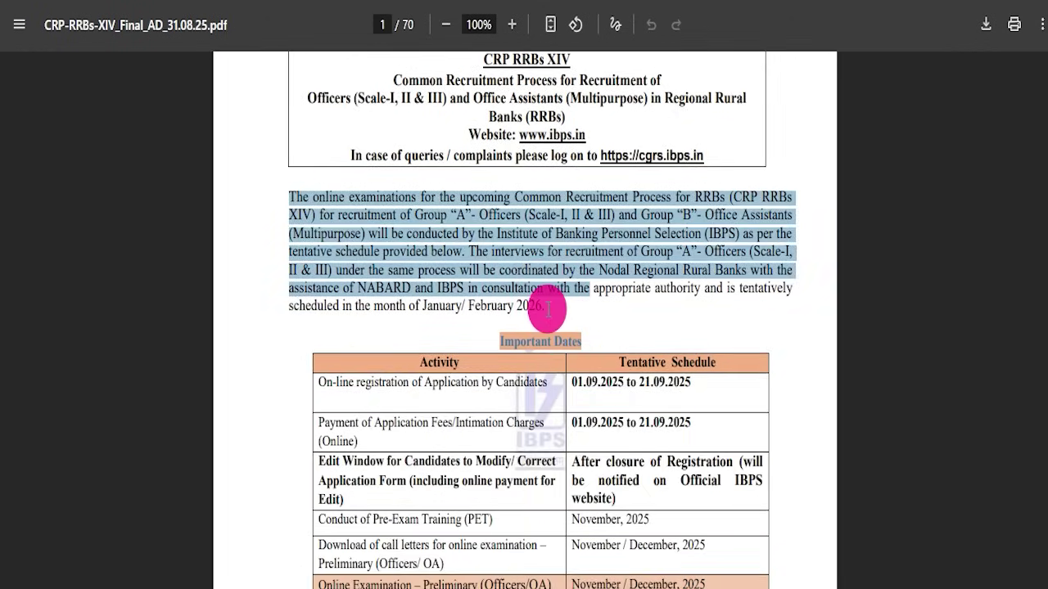
pyautogui.scroll(-6, 544, 296)
pyautogui.scroll(-18, 550, 358)
pyautogui.scroll(20, 548, 374)
pyautogui.scroll(2, 551, 375)
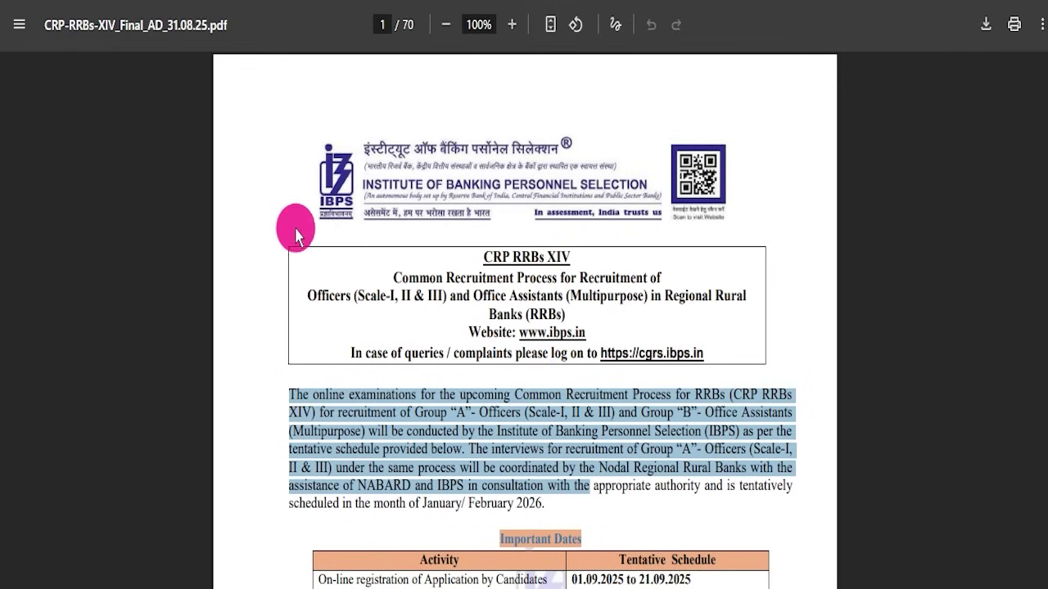
pyautogui.click(274, 99)
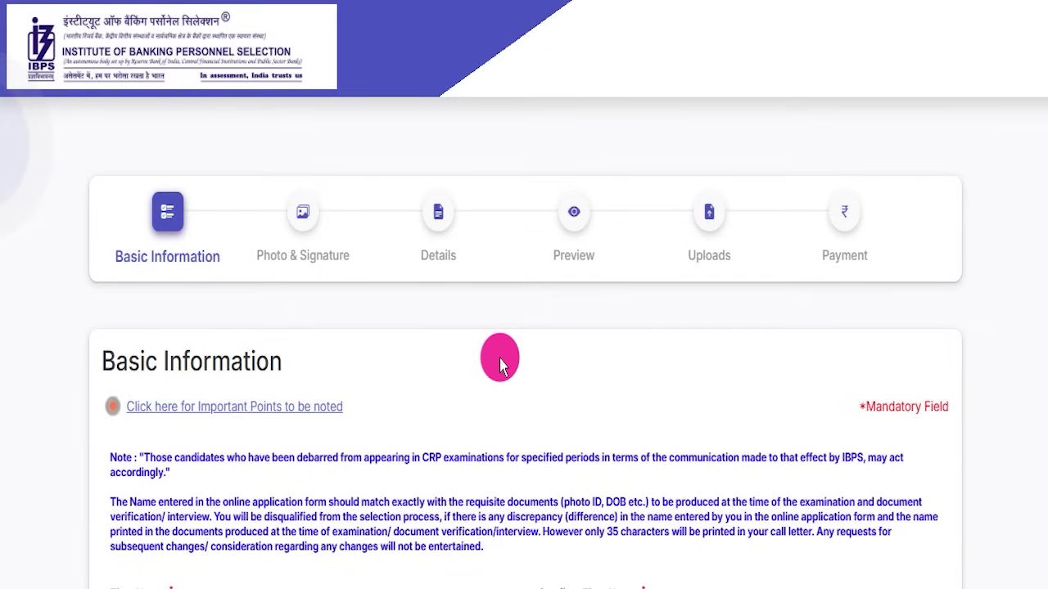
# - Underline the application form's stages from Basic Information to Payment in red, tick Uploads and Payment, and clear the markings
pyautogui.scroll(-5, 499, 360)
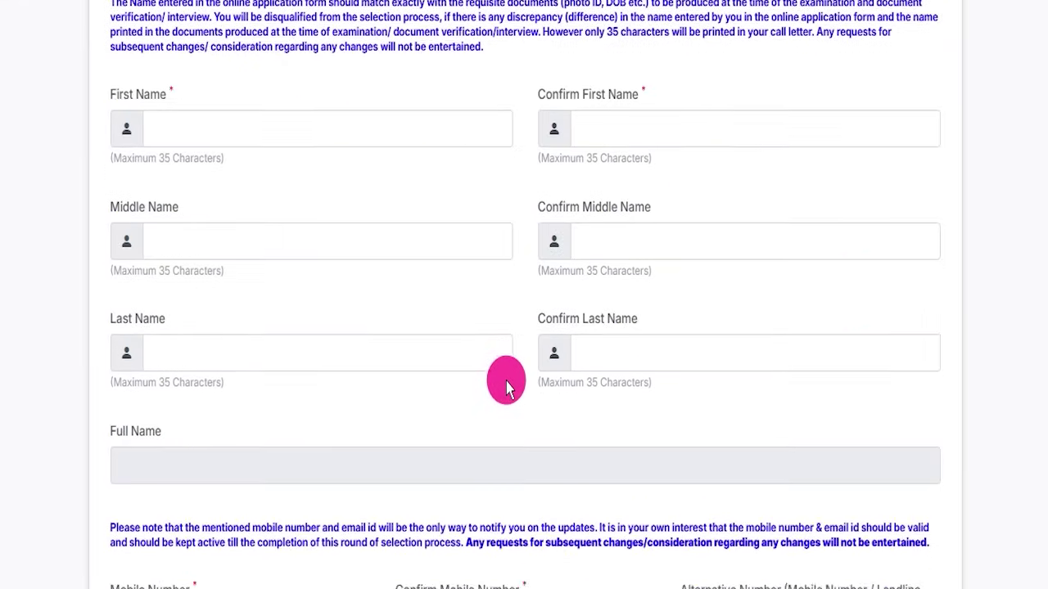
pyautogui.scroll(3, 503, 379)
pyautogui.scroll(3, 509, 401)
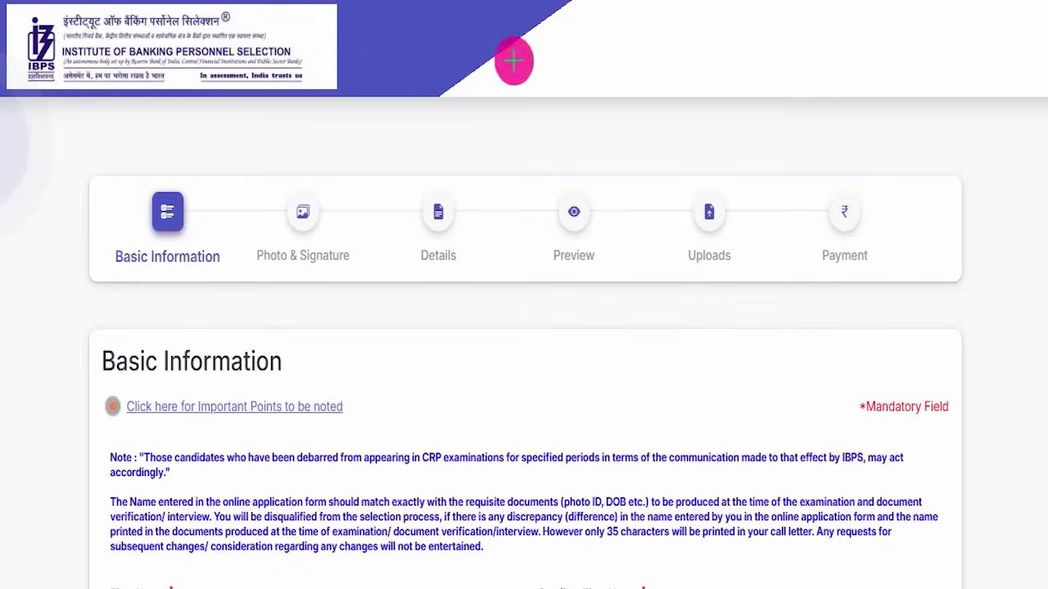
pyautogui.moveTo(97, 269); pyautogui.dragTo(215, 270)
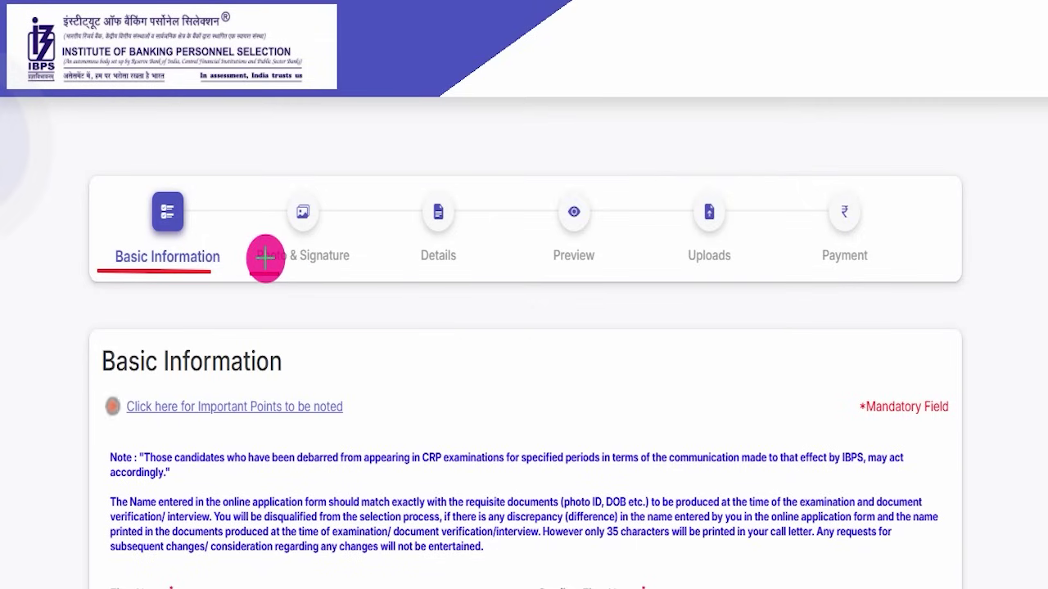
pyautogui.moveTo(406, 256); pyautogui.dragTo(596, 259)
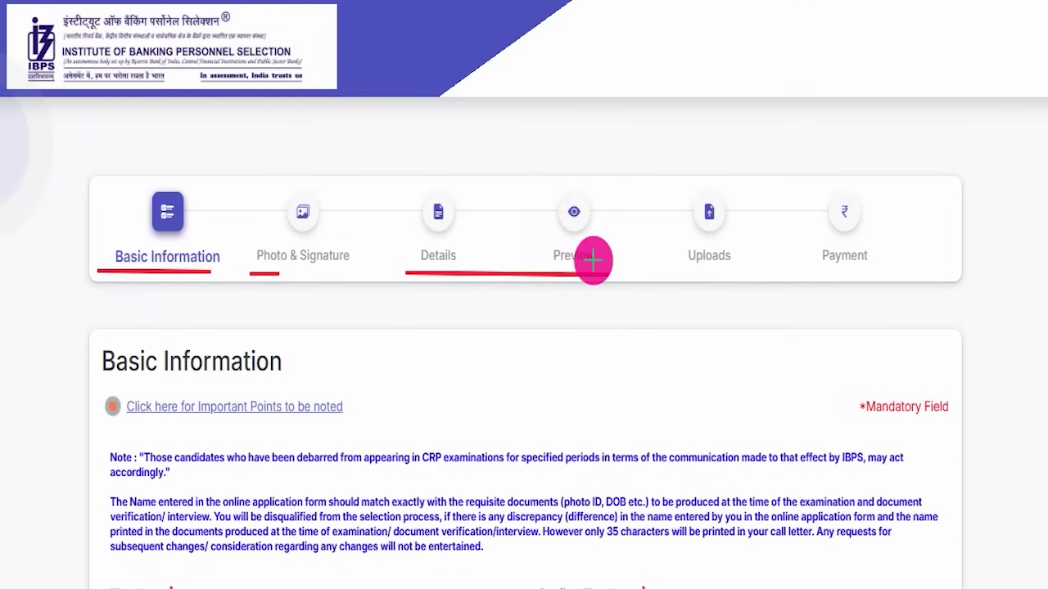
pyautogui.moveTo(297, 259); pyautogui.dragTo(351, 261)
pyautogui.moveTo(657, 266); pyautogui.dragTo(742, 264)
pyautogui.moveTo(739, 175); pyautogui.dragTo(770, 143)
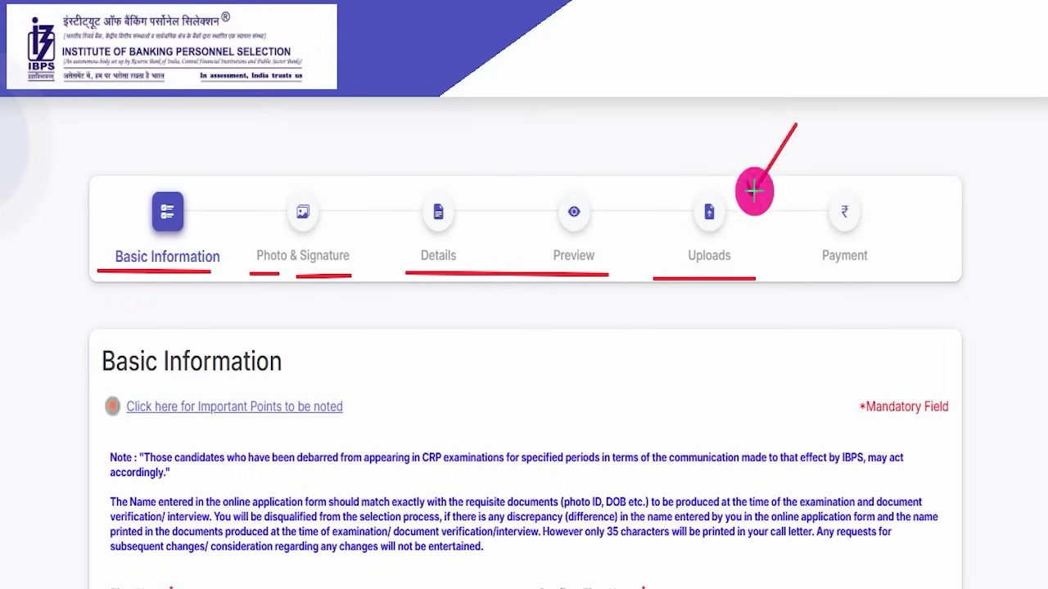
pyautogui.moveTo(794, 264); pyautogui.dragTo(929, 261)
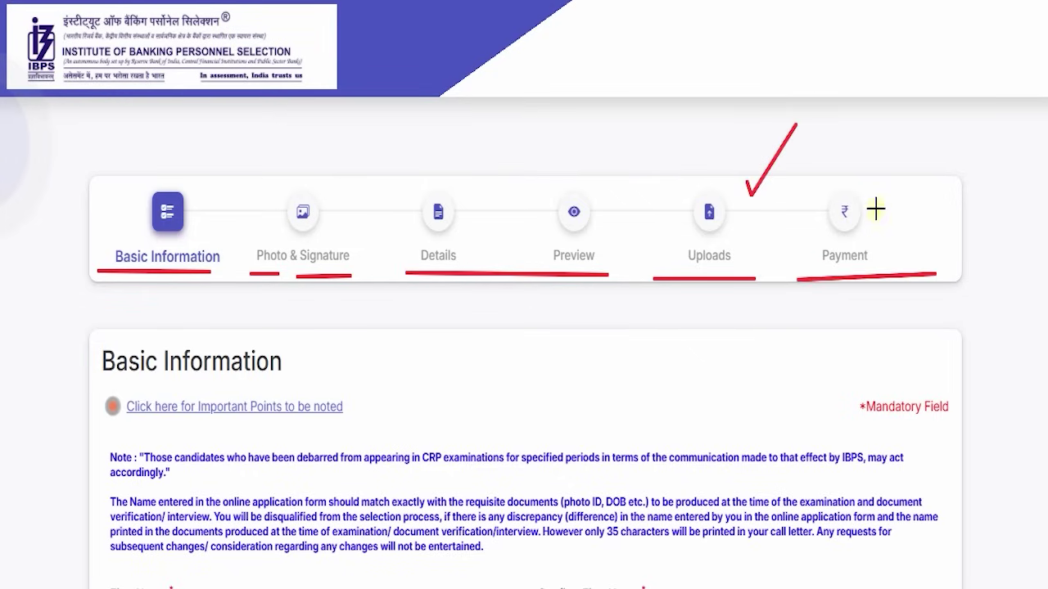
pyautogui.moveTo(889, 220); pyautogui.dragTo(946, 161)
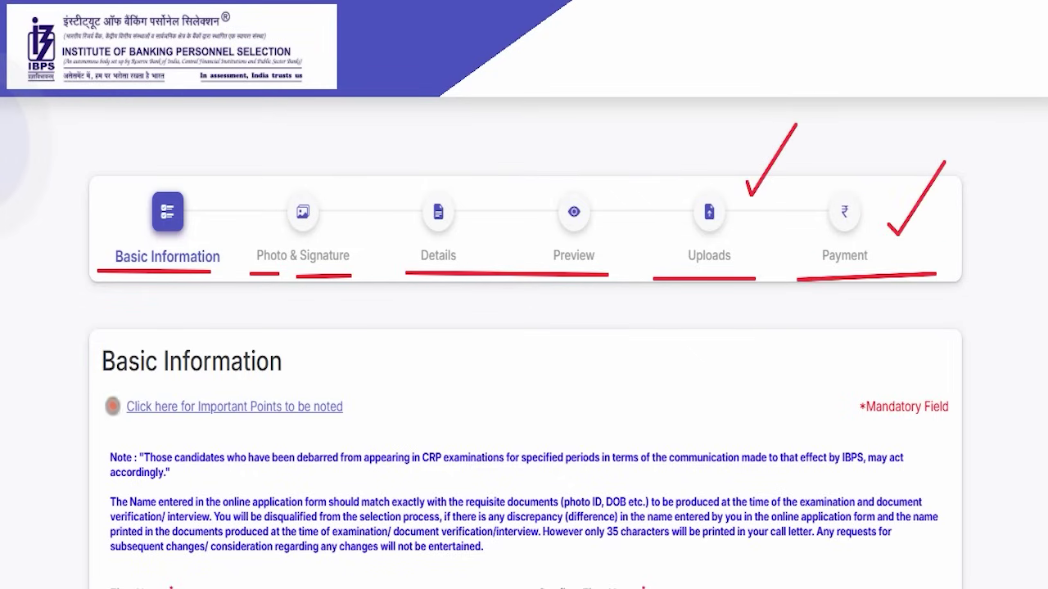
pyautogui.press('Escape')
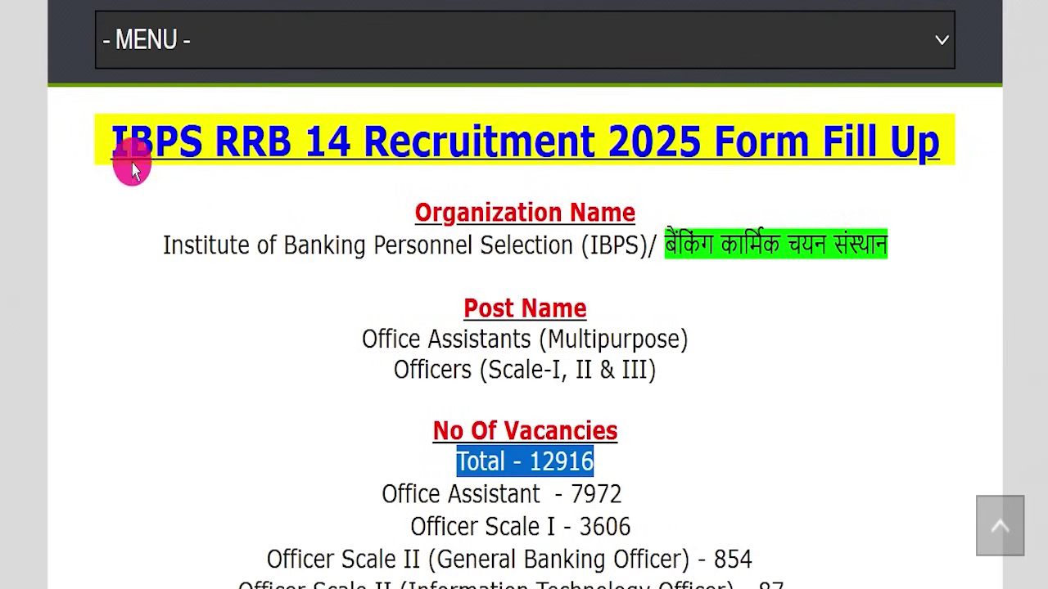
# - Examine the heading, site header and introduction of the IBPS RRB 14 Recruitment 2025 article
pyautogui.moveTo(115, 140); pyautogui.dragTo(938, 144)
pyautogui.click(939, 247)
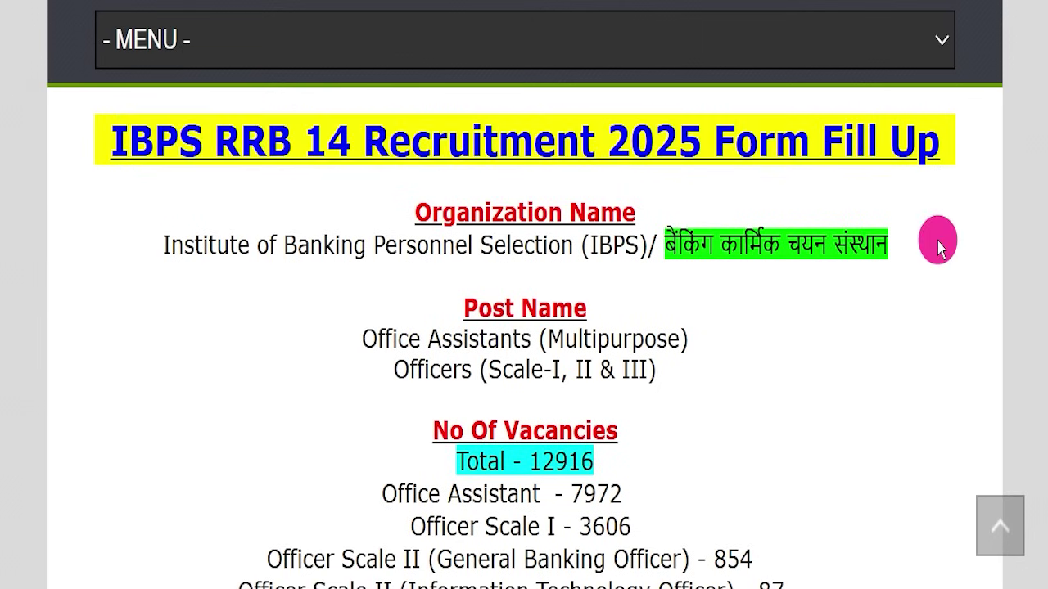
pyautogui.scroll(7, 314, 223)
pyautogui.scroll(5, 343, 262)
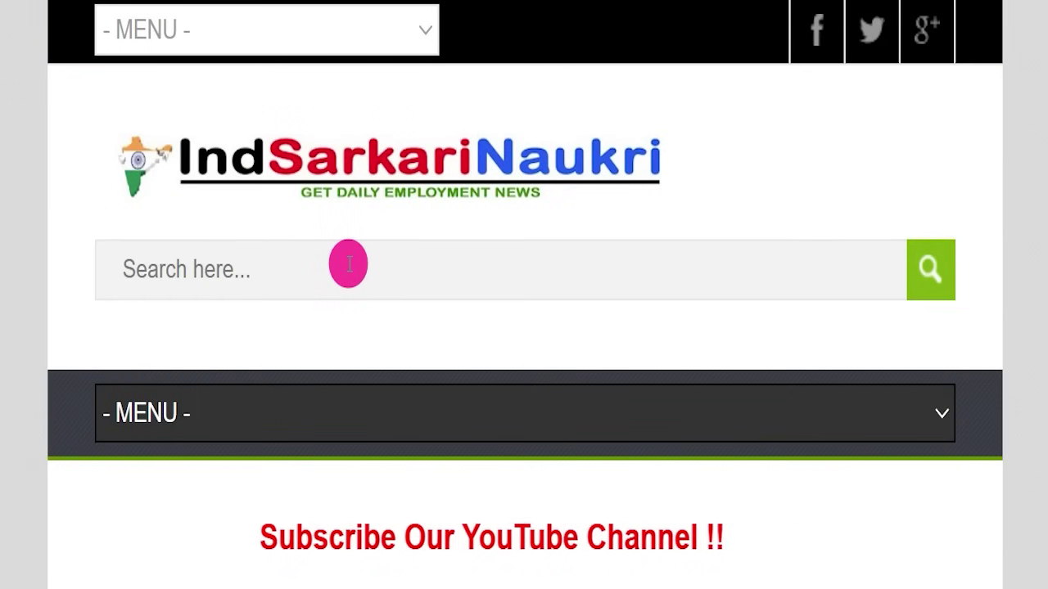
pyautogui.scroll(-7, 349, 264)
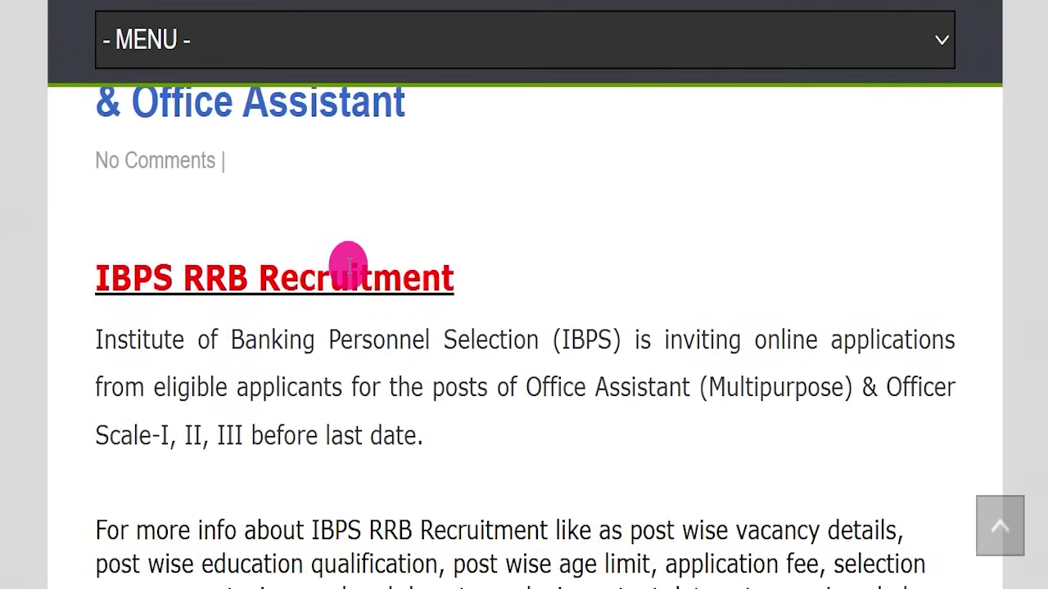
pyautogui.scroll(-5, 349, 264)
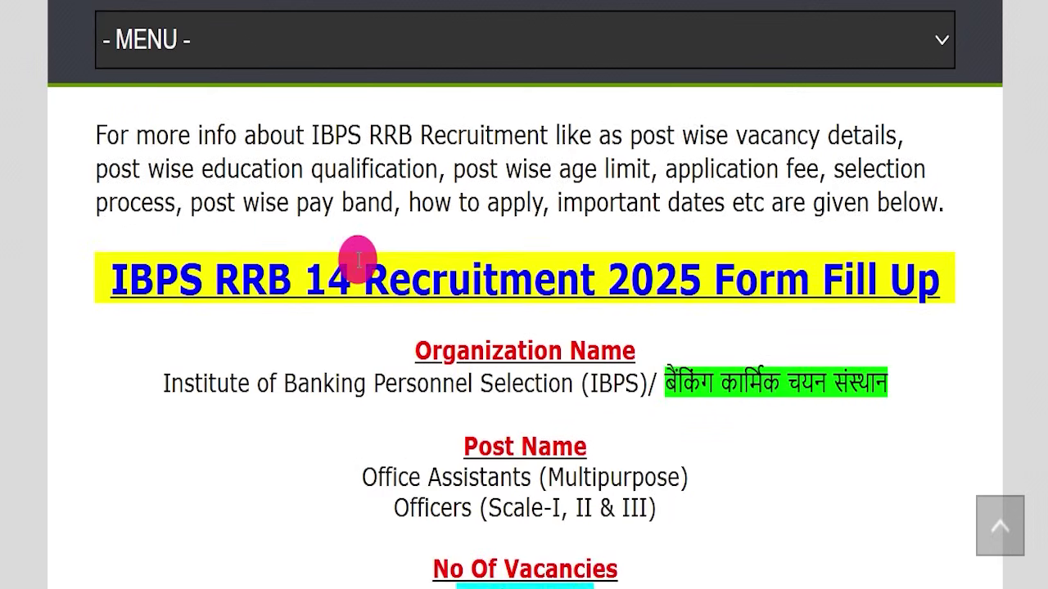
pyautogui.scroll(-1, 358, 260)
pyautogui.scroll(-1, 355, 262)
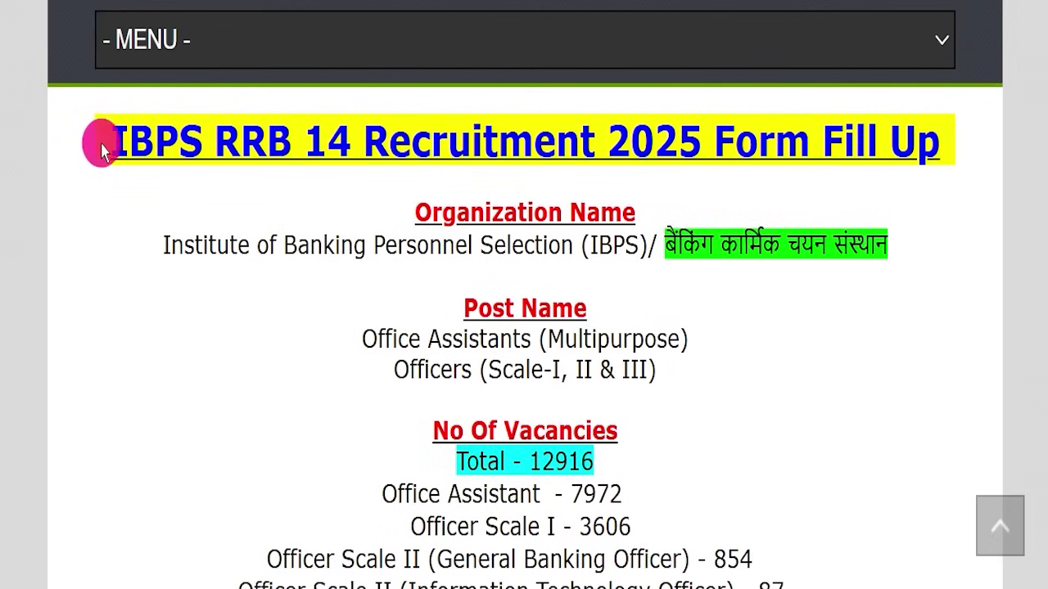
# - Highlight the organization name and both post names in the recruitment article while reading them
pyautogui.moveTo(102, 140); pyautogui.dragTo(319, 199)
pyautogui.moveTo(160, 244); pyautogui.dragTo(891, 222)
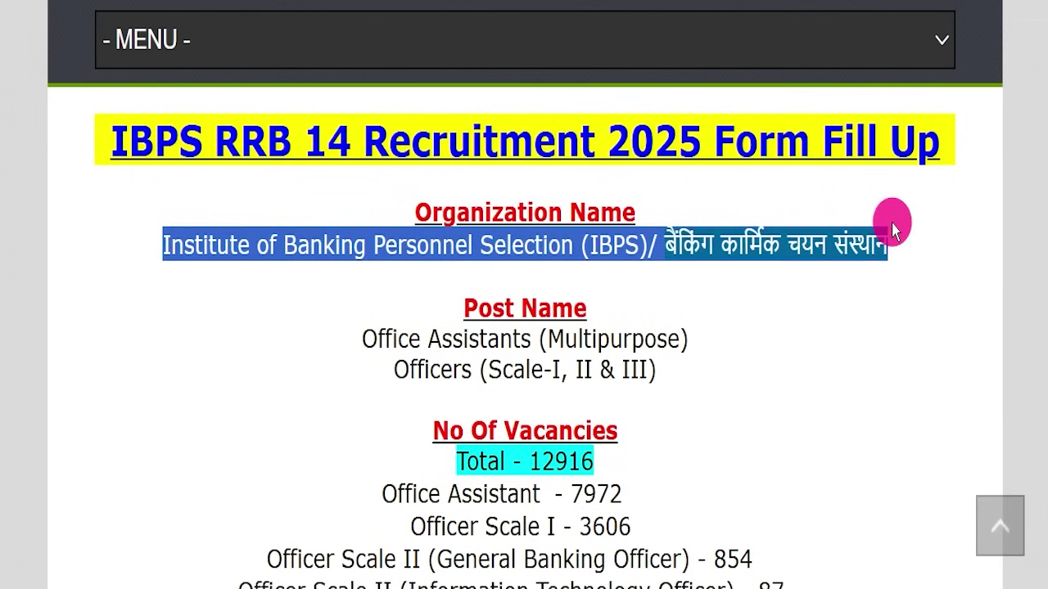
pyautogui.moveTo(361, 338); pyautogui.dragTo(702, 306)
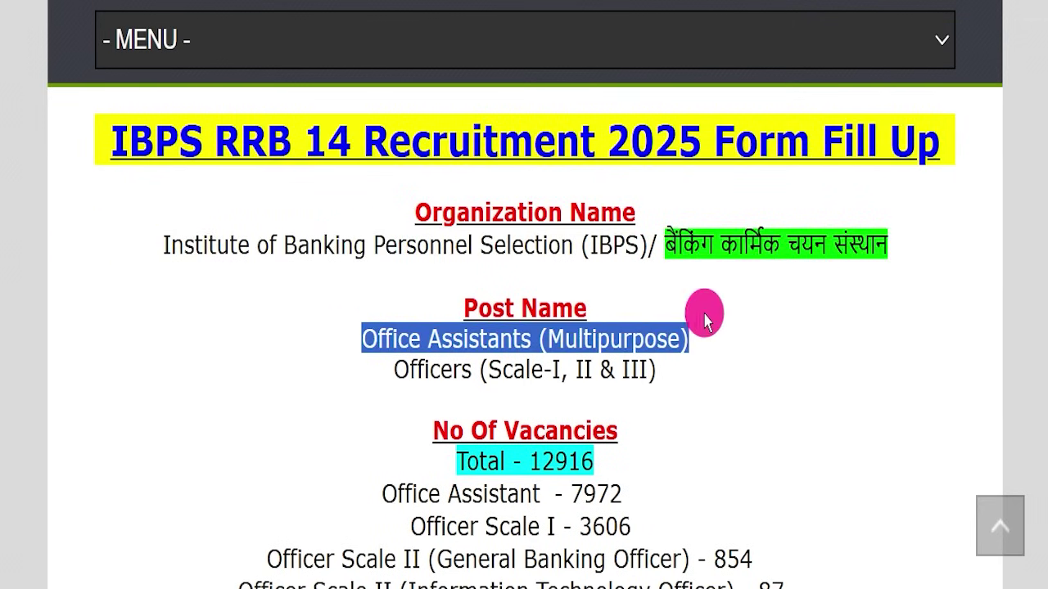
pyautogui.moveTo(360, 369); pyautogui.dragTo(685, 370)
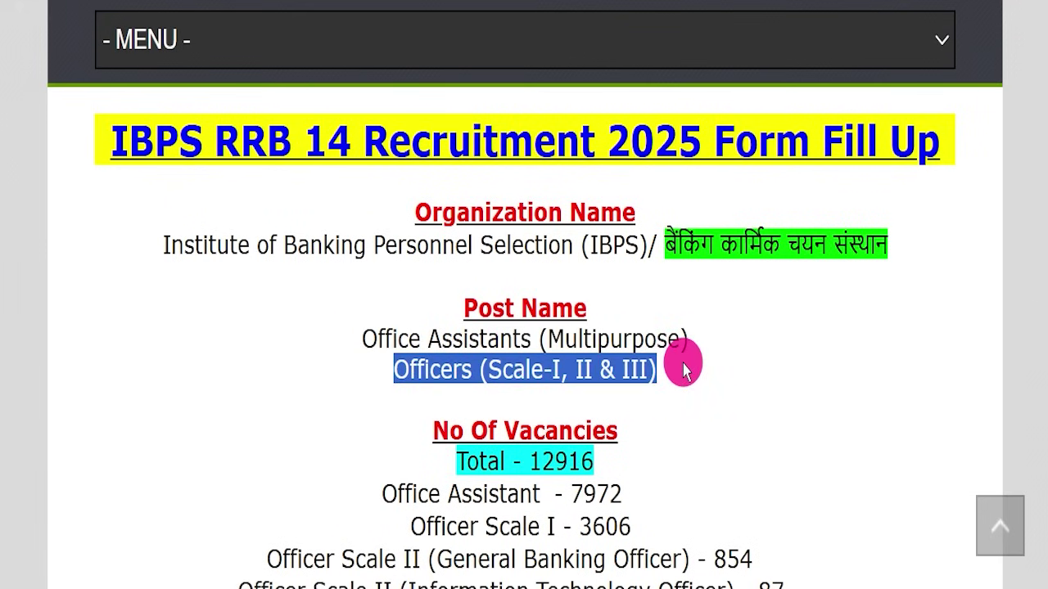
# - Read the No Of Vacancies section, highlighting the total and the post-wise entries down to Officer Scale III
pyautogui.scroll(-2, 695, 344)
pyautogui.click(565, 283)
pyautogui.moveTo(387, 258); pyautogui.dragTo(713, 249)
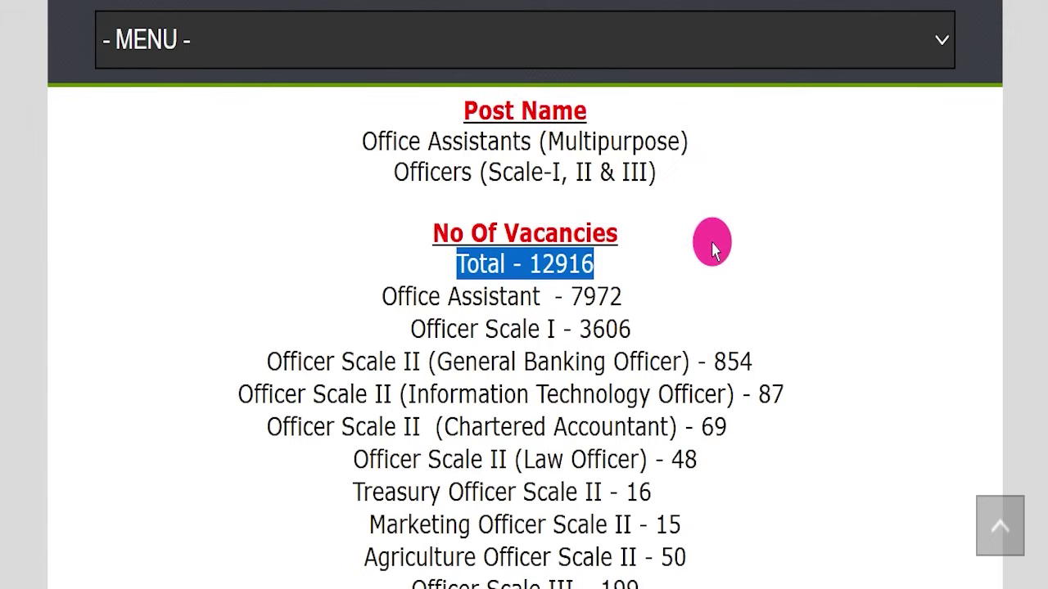
pyautogui.scroll(-1, 712, 246)
pyautogui.moveTo(303, 183); pyautogui.dragTo(620, 184)
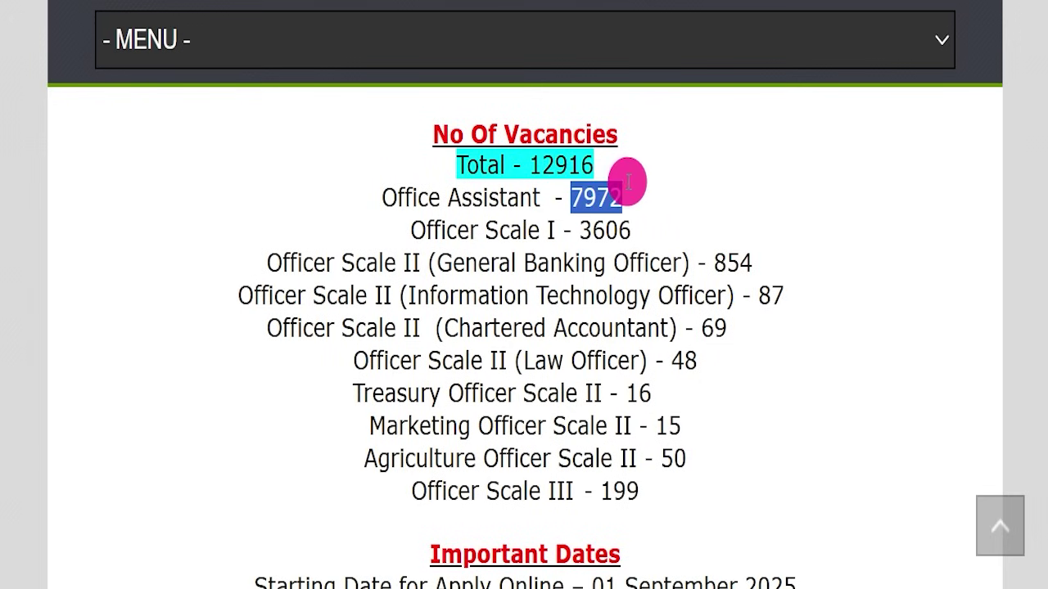
pyautogui.click(644, 189)
pyautogui.moveTo(322, 218); pyautogui.dragTo(553, 223)
pyautogui.moveTo(271, 262); pyautogui.dragTo(437, 262)
pyautogui.moveTo(352, 263); pyautogui.dragTo(322, 463)
pyautogui.moveTo(411, 491); pyautogui.dragTo(742, 472)
pyautogui.click(639, 468)
# - Underline the last application date, pay scale and educational qualification in red, tick the last date, and clear the markings
pyautogui.scroll(-2, 798, 311)
pyautogui.click(799, 311)
pyautogui.scroll(-1, 808, 286)
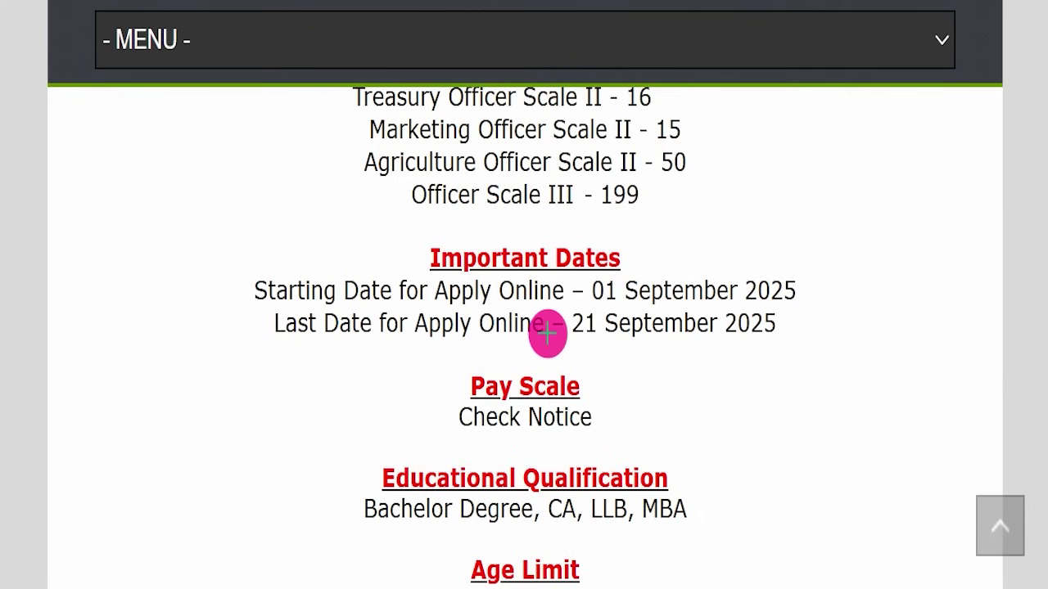
pyautogui.moveTo(548, 333); pyautogui.dragTo(817, 336)
pyautogui.moveTo(787, 301); pyautogui.dragTo(844, 264)
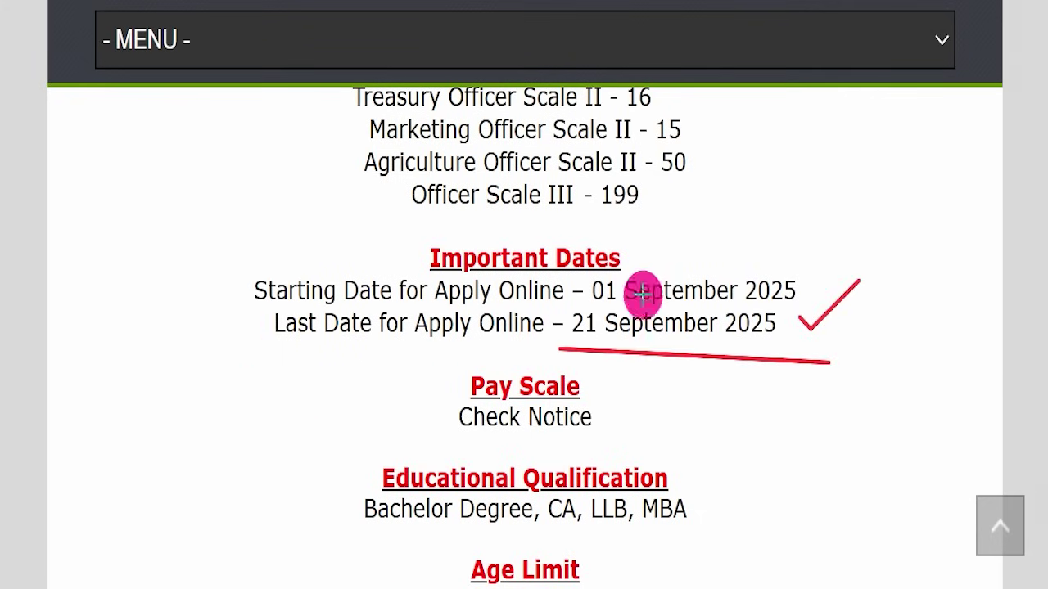
pyautogui.moveTo(428, 435); pyautogui.dragTo(625, 442)
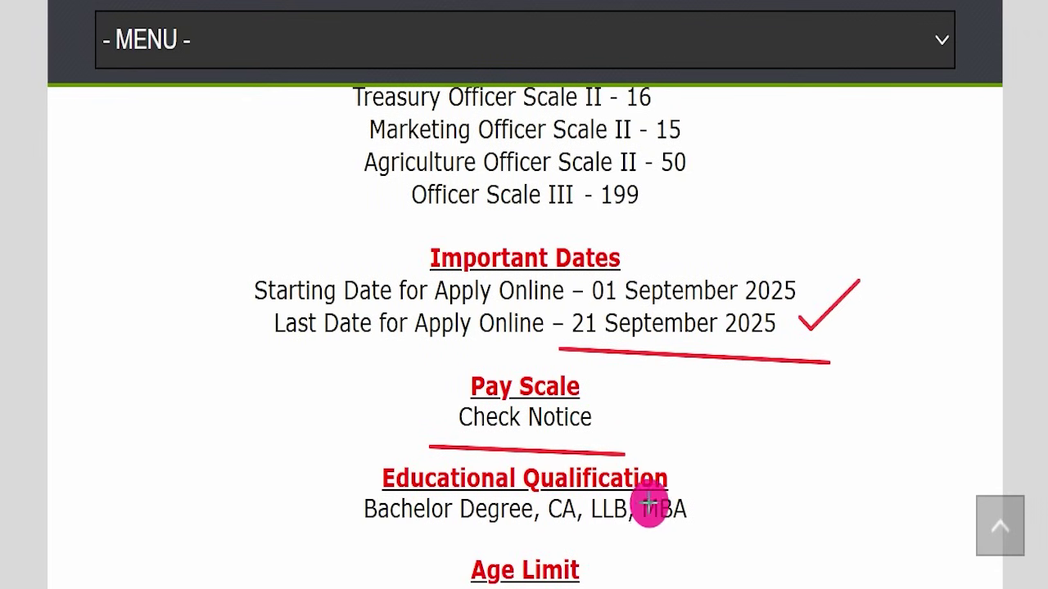
pyautogui.moveTo(332, 531); pyautogui.dragTo(730, 520)
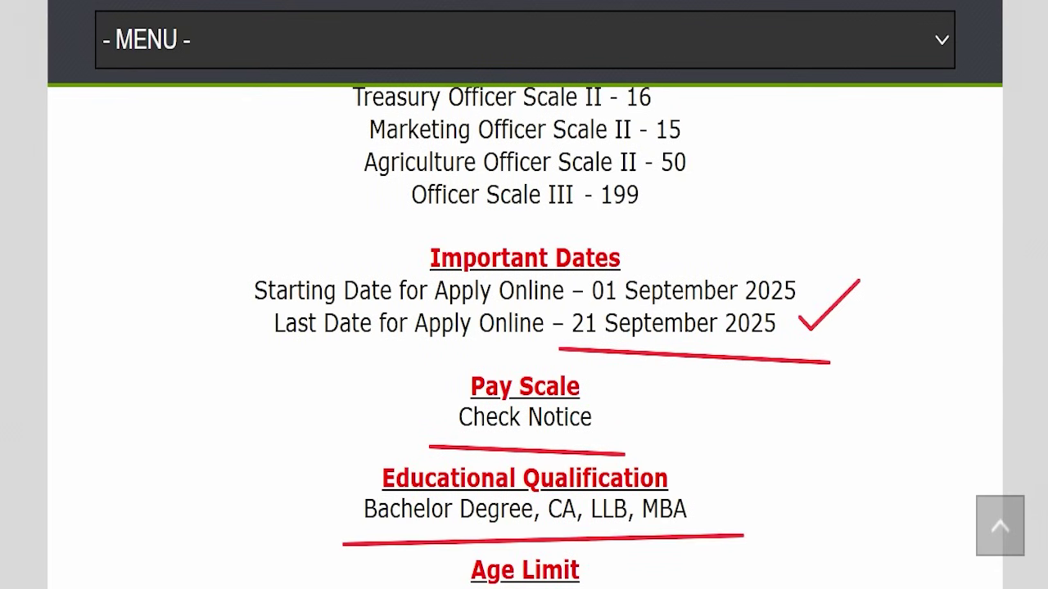
pyautogui.press('Escape')
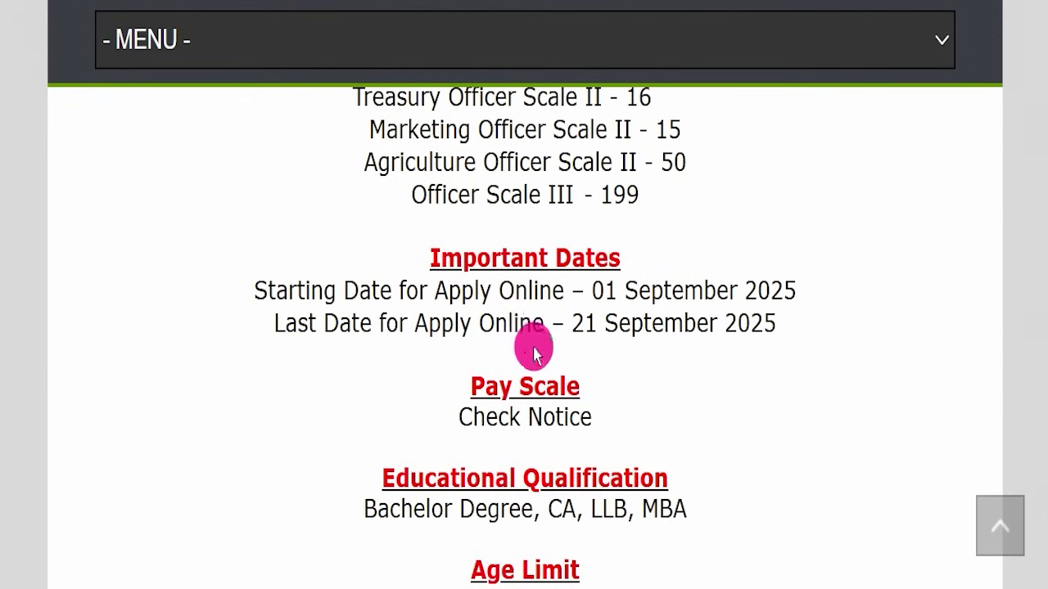
# - Highlight the age limit for each post and the category-wise application fees while reading them
pyautogui.scroll(-3, 534, 348)
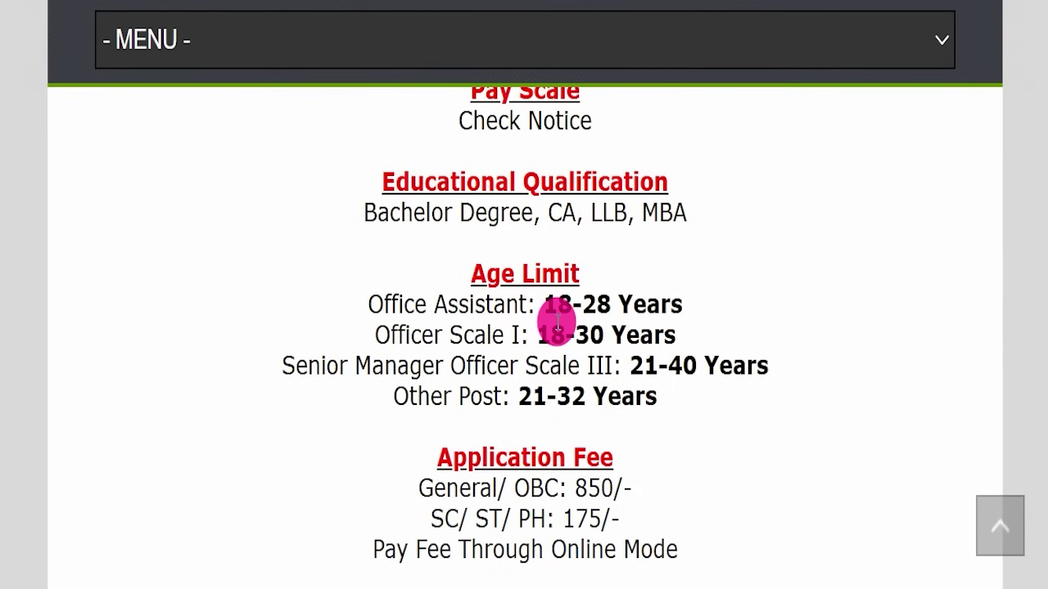
pyautogui.scroll(-1, 547, 270)
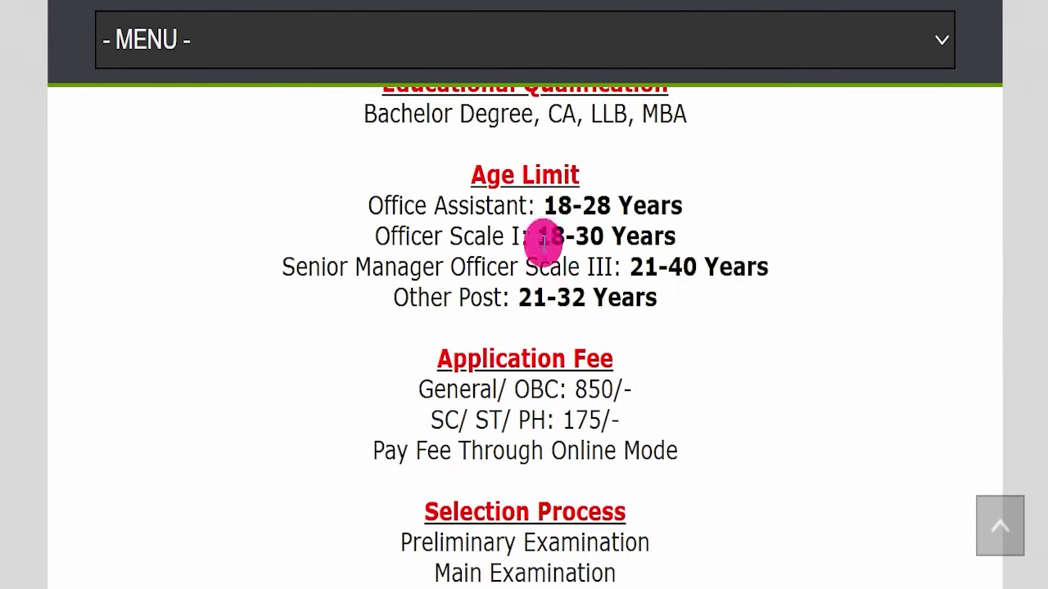
pyautogui.moveTo(366, 205); pyautogui.dragTo(696, 189)
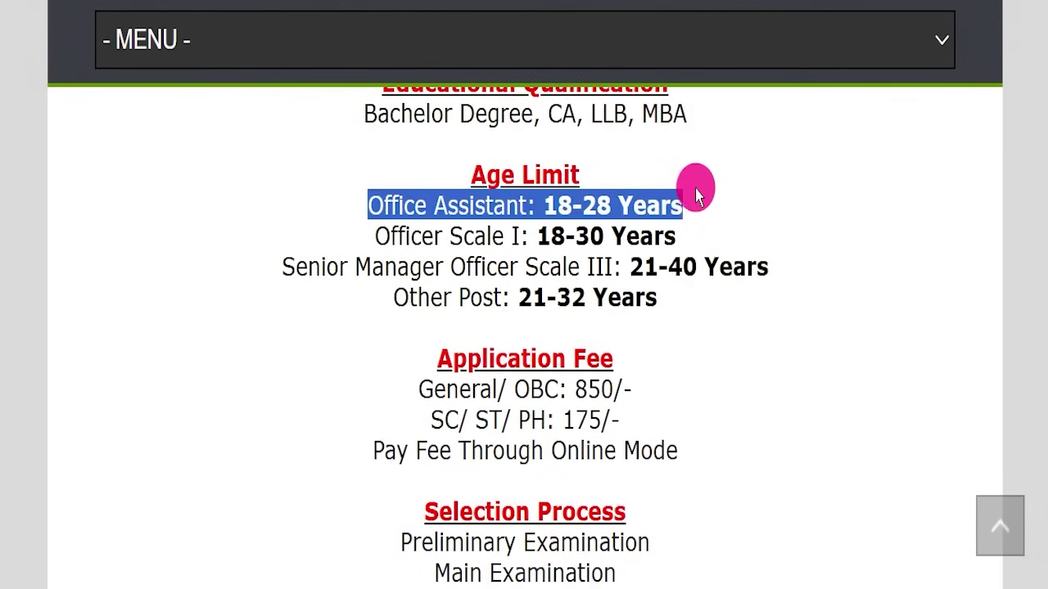
pyautogui.moveTo(328, 227); pyautogui.dragTo(697, 231)
pyautogui.moveTo(267, 259); pyautogui.dragTo(762, 253)
pyautogui.moveTo(382, 290); pyautogui.dragTo(659, 287)
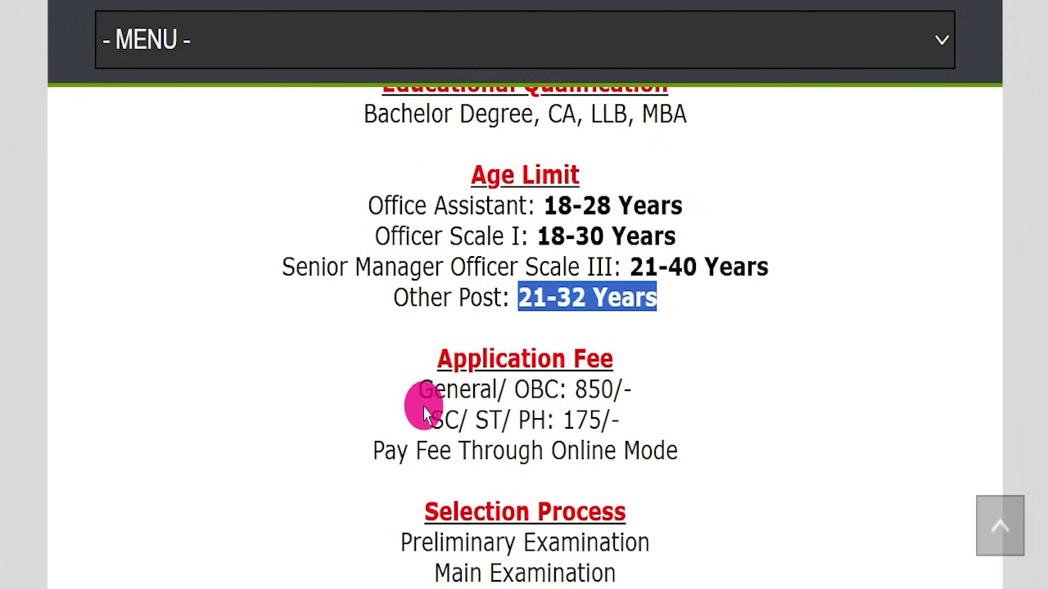
pyautogui.moveTo(365, 390); pyautogui.dragTo(647, 403)
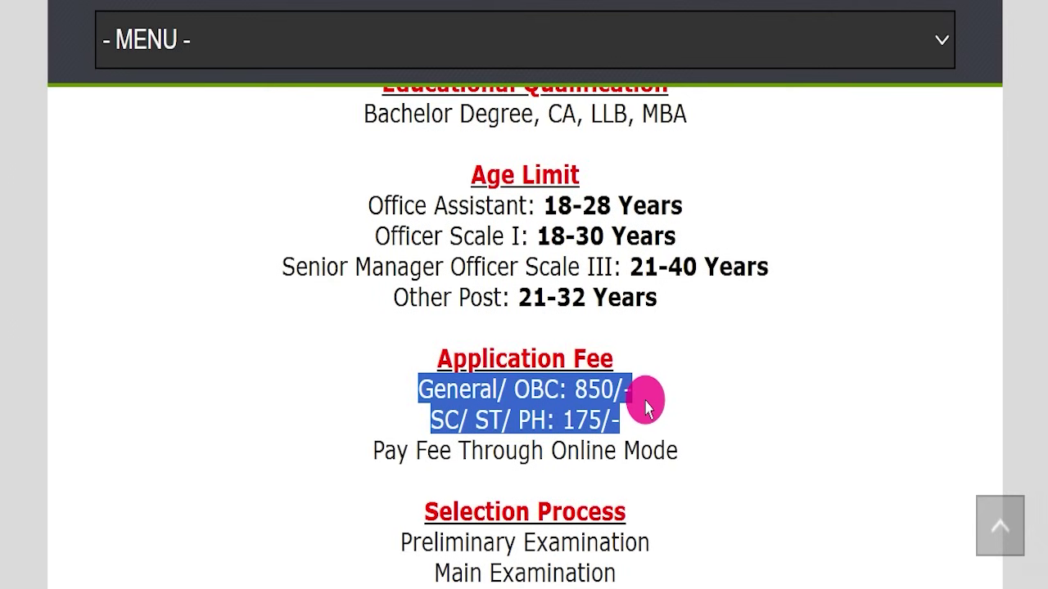
# - Highlight the fee payment mode, selection process, apply mode, job location and official website while reading the recruitment article
pyautogui.moveTo(648, 402); pyautogui.dragTo(680, 434)
pyautogui.scroll(-2, 526, 292)
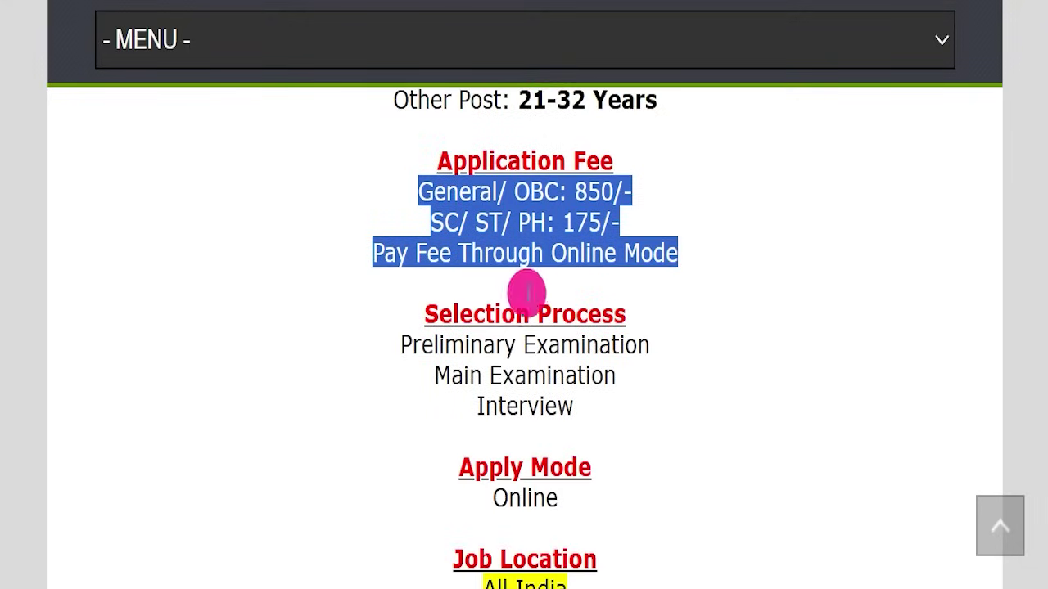
pyautogui.moveTo(399, 345); pyautogui.dragTo(414, 479)
pyautogui.doubleClick(517, 488)
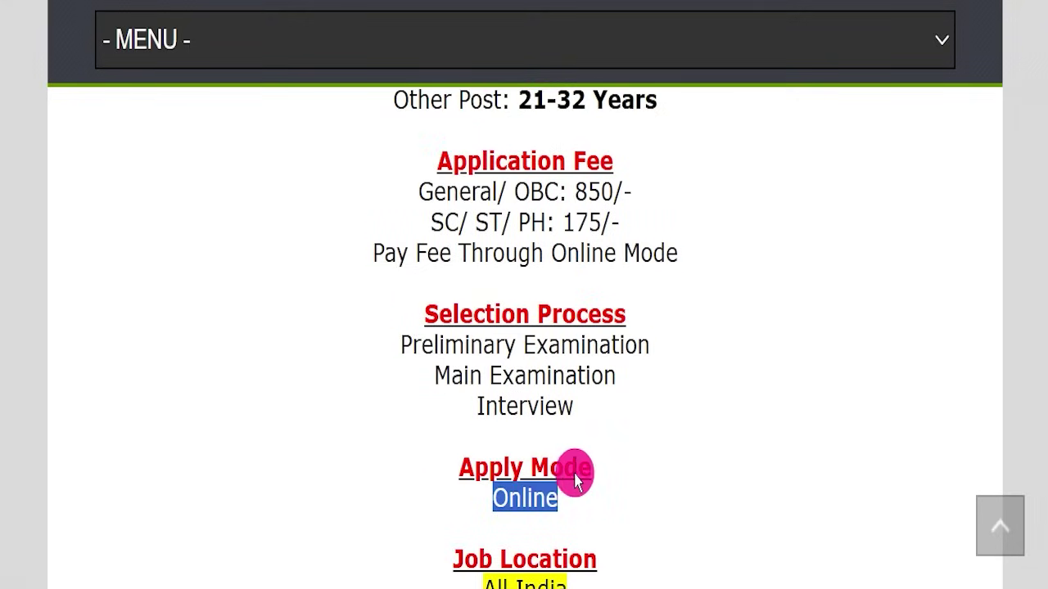
pyautogui.scroll(-1, 643, 426)
pyautogui.moveTo(437, 487); pyautogui.dragTo(627, 477)
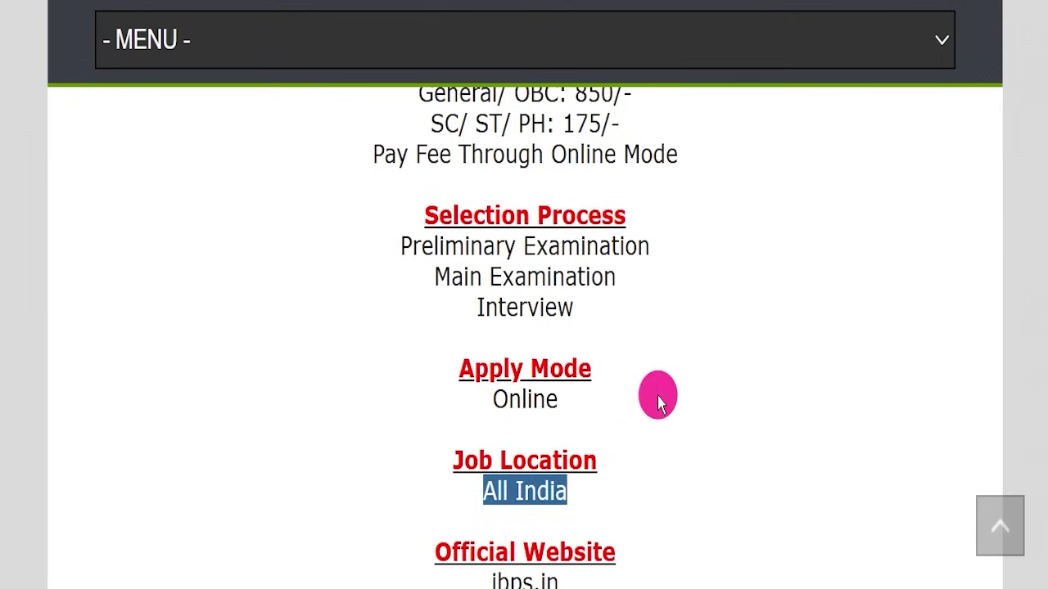
pyautogui.scroll(-1, 650, 369)
pyautogui.moveTo(397, 483); pyautogui.dragTo(714, 473)
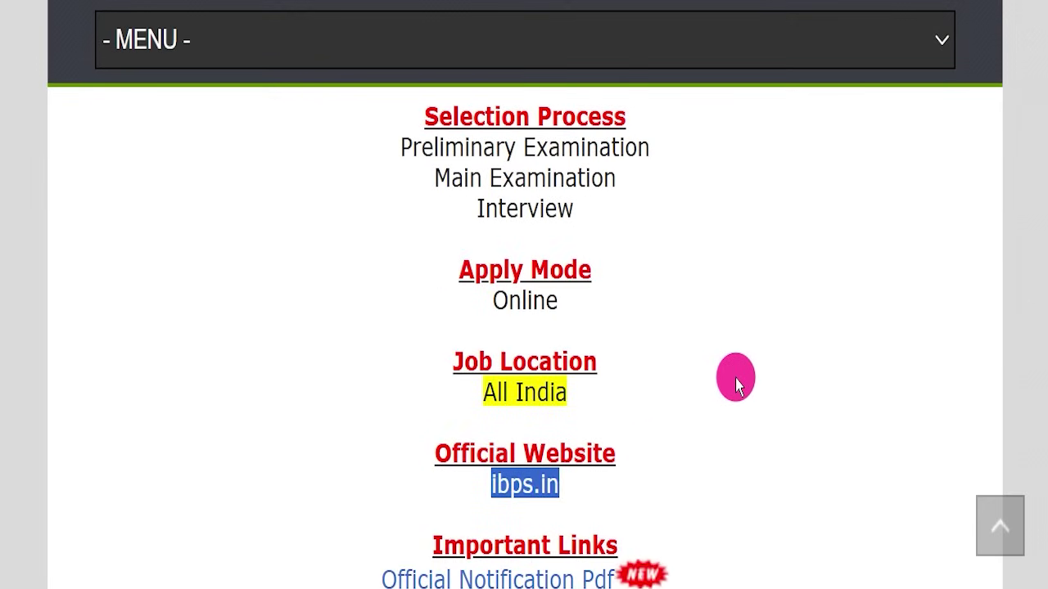
# - Go to the article's Important Links and open the Official Notification Pdf
pyautogui.scroll(-3, 738, 360)
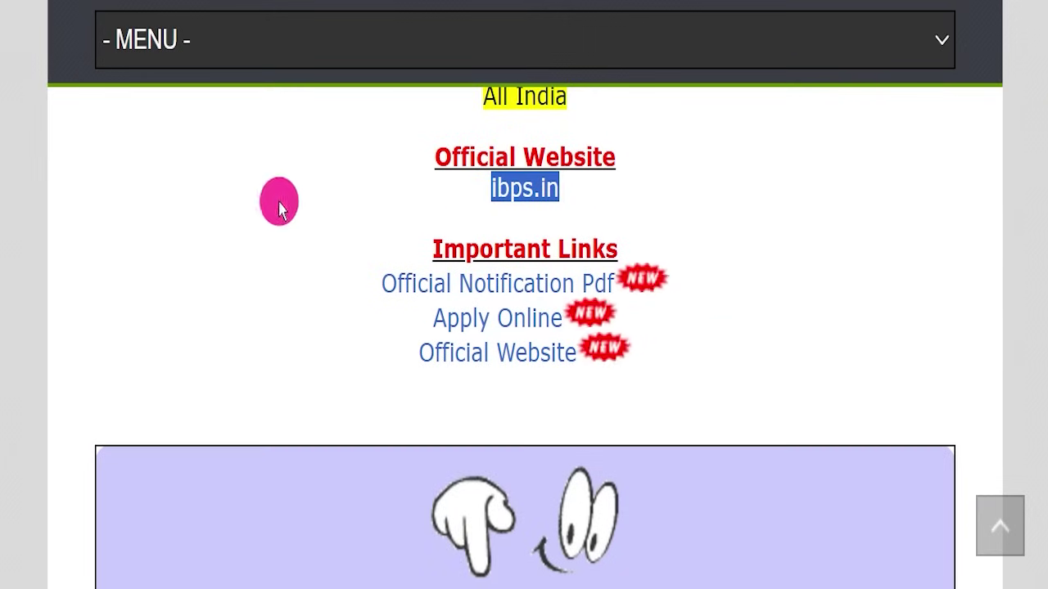
pyautogui.moveTo(243, 222); pyautogui.dragTo(745, 283)
pyautogui.click(515, 311)
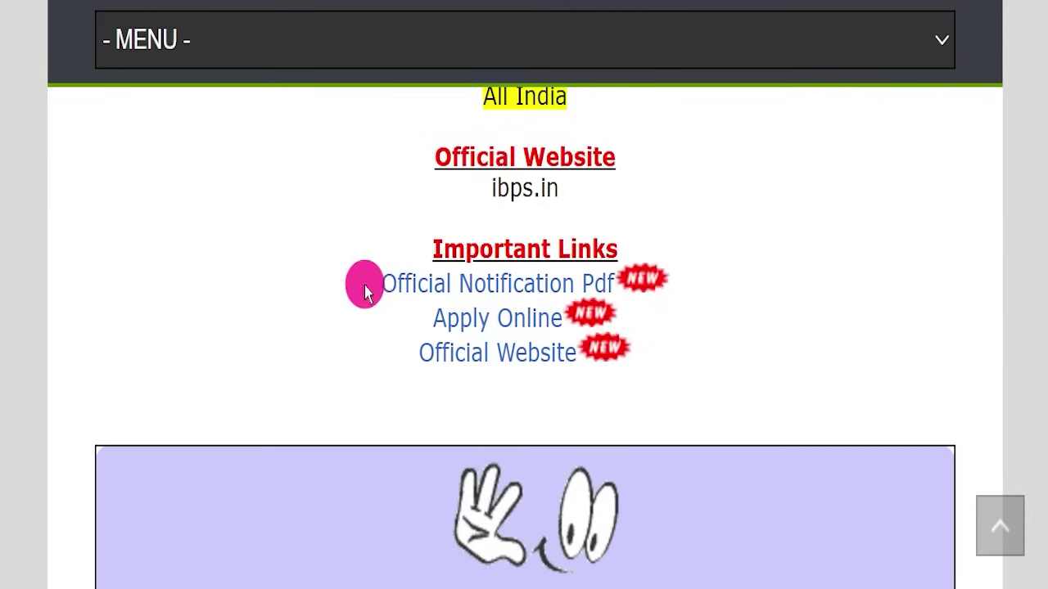
pyautogui.moveTo(381, 282); pyautogui.dragTo(524, 270)
pyautogui.moveTo(608, 283); pyautogui.dragTo(615, 284)
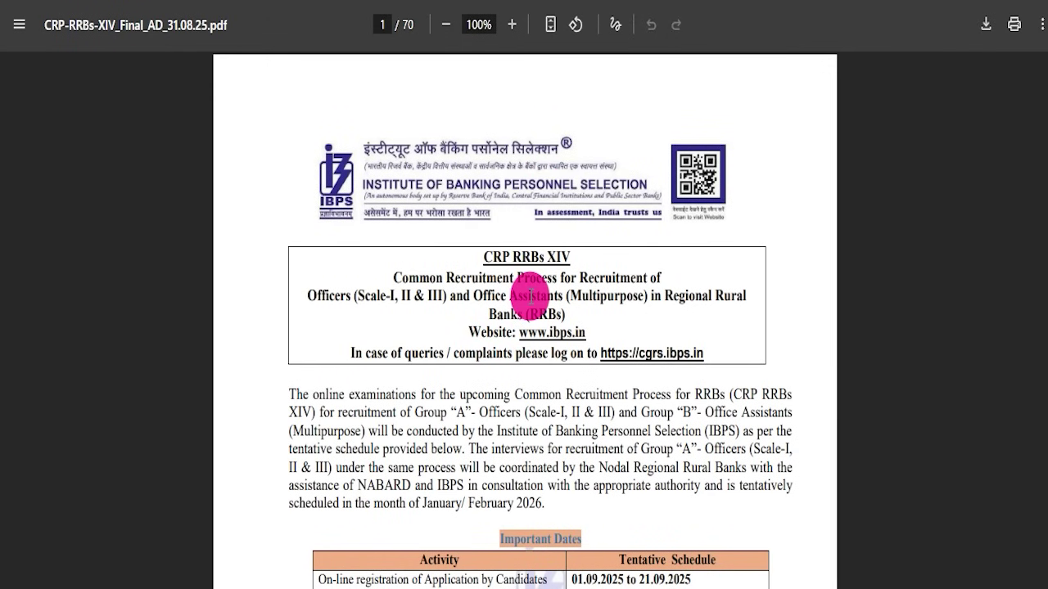
# - Read the Important Dates schedule on the notification's first page, highlighting entries down to the preliminary online examination
pyautogui.scroll(-4, 530, 297)
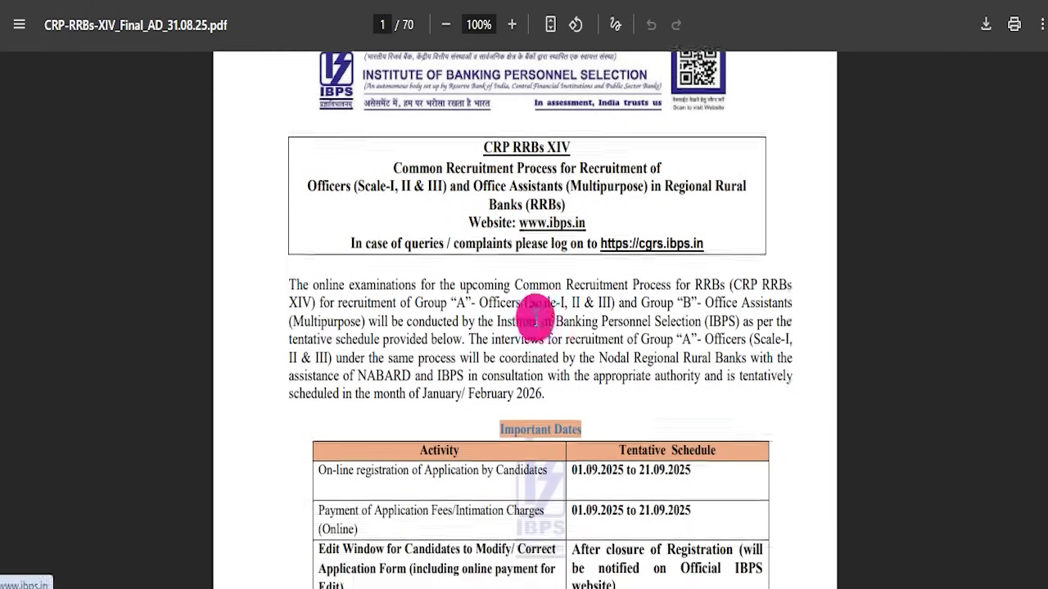
pyautogui.moveTo(545, 257); pyautogui.dragTo(615, 465)
pyautogui.scroll(-4, 616, 465)
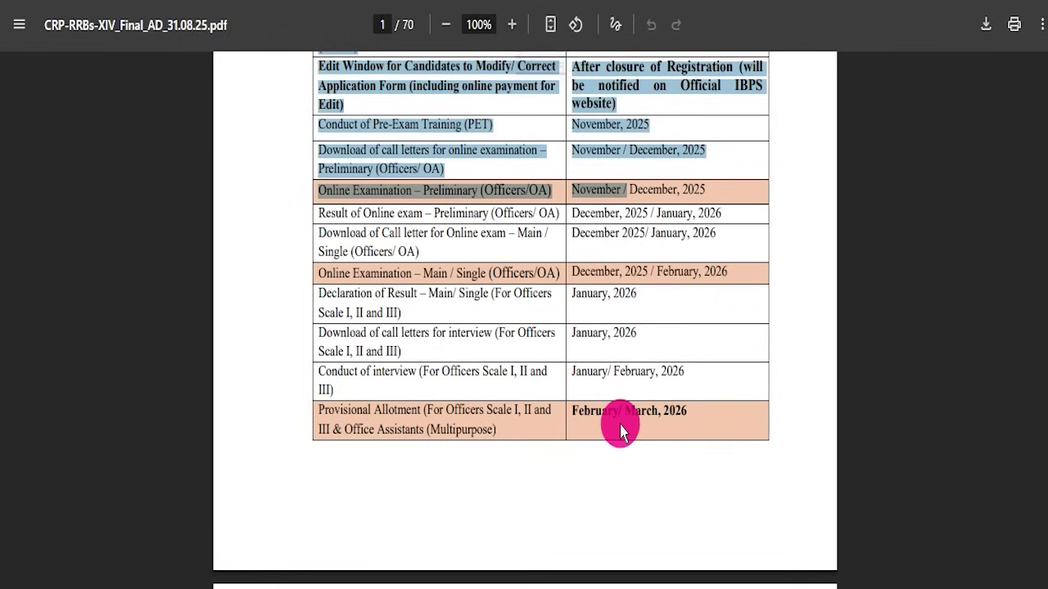
# - Examine the post-wise examination stages and Table A of participating Regional Rural Banks in the notification
pyautogui.scroll(-20, 621, 431)
pyautogui.scroll(-11, 620, 432)
pyautogui.scroll(-20, 619, 421)
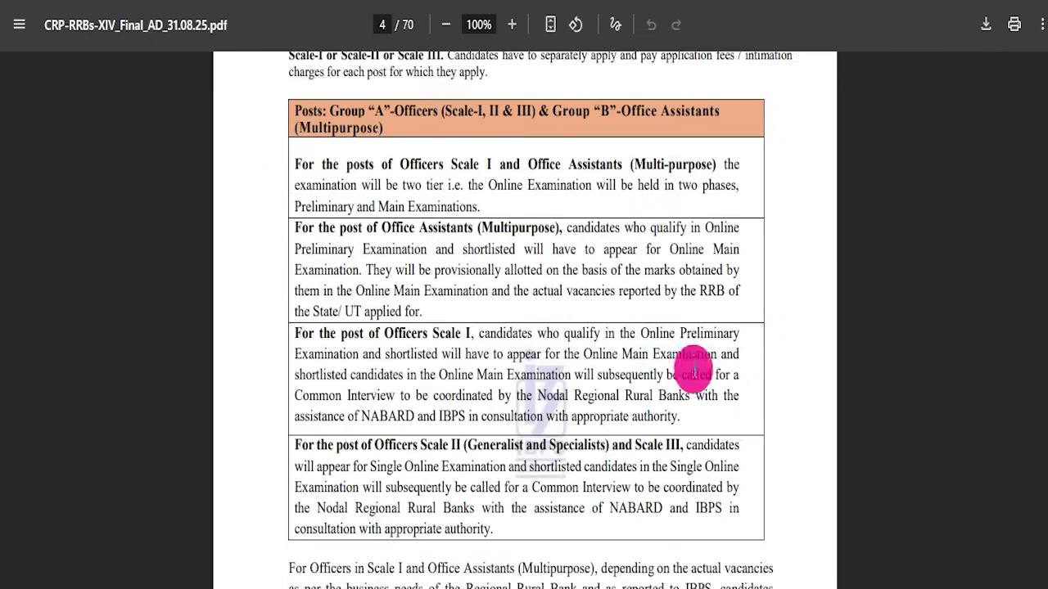
pyautogui.scroll(-12, 498, 401)
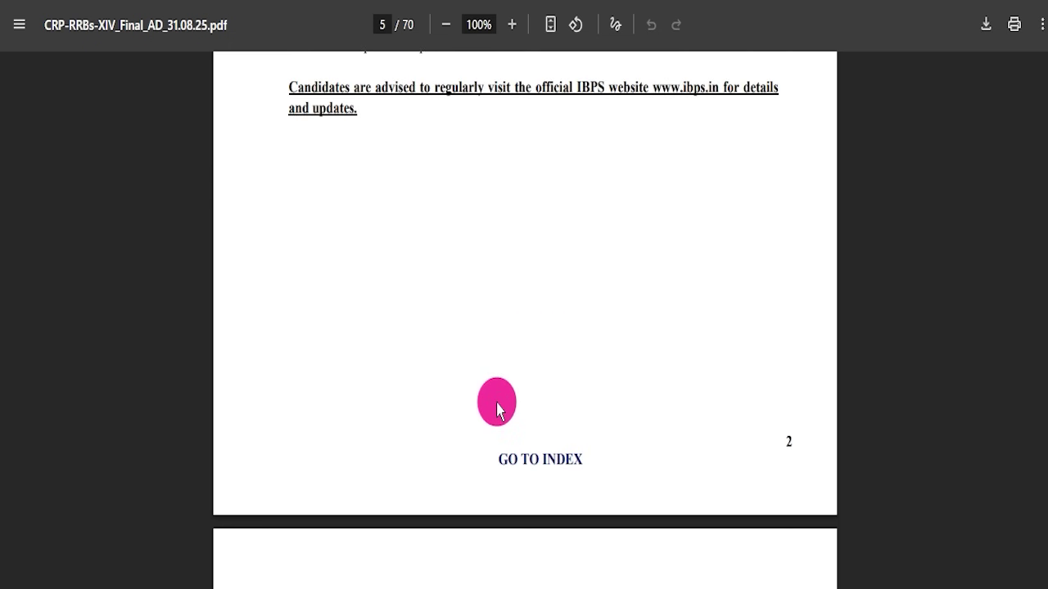
pyautogui.scroll(1, 499, 402)
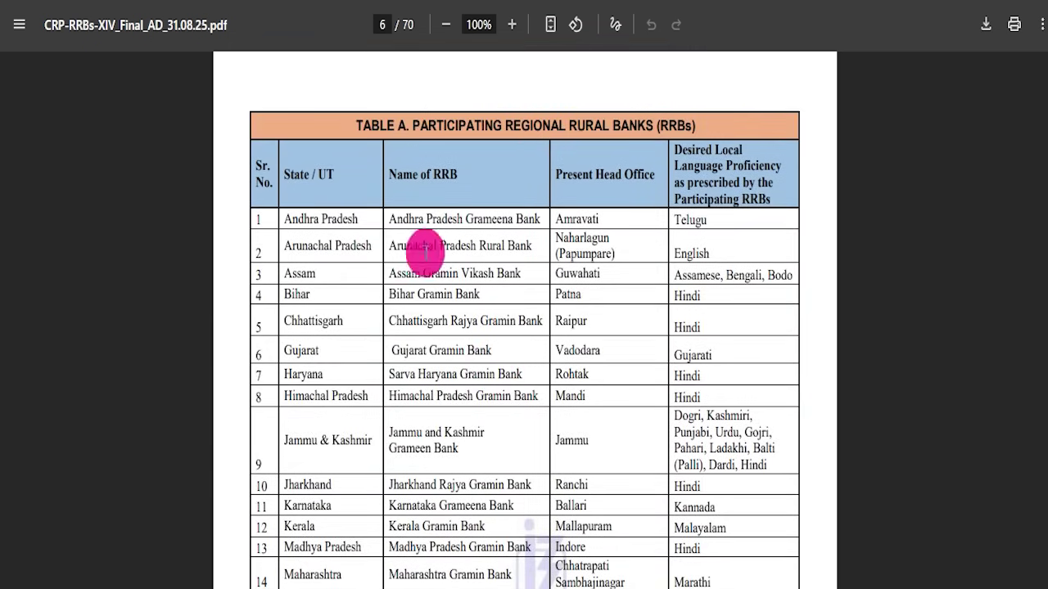
pyautogui.scroll(-13, 425, 254)
pyautogui.scroll(-8, 557, 304)
# - Read the age limits for each post and the age relaxation rules, highlighting part of the age limit table
pyautogui.scroll(-5, 507, 307)
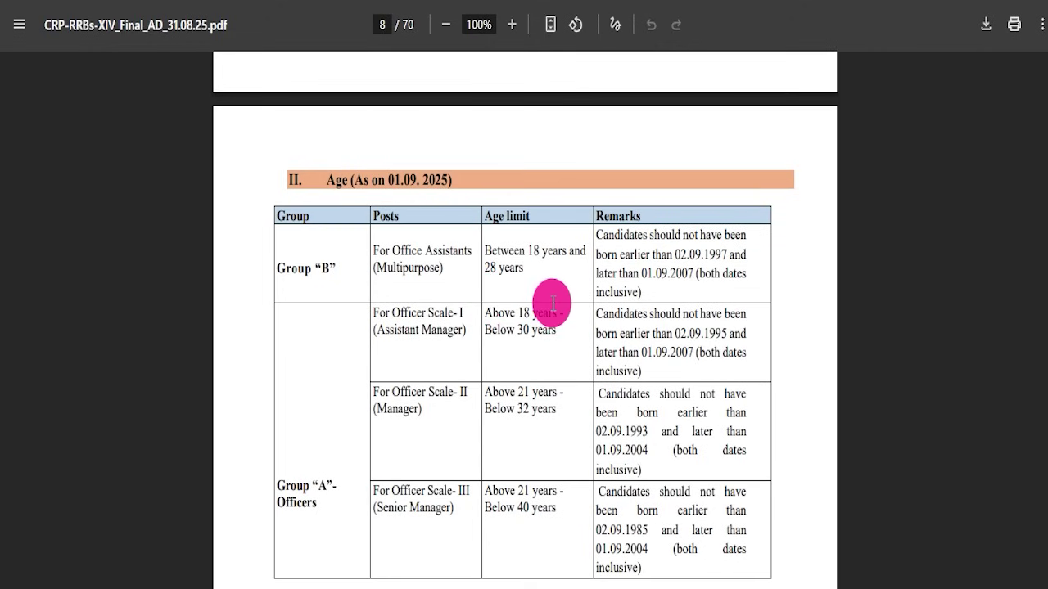
pyautogui.scroll(-10, 479, 336)
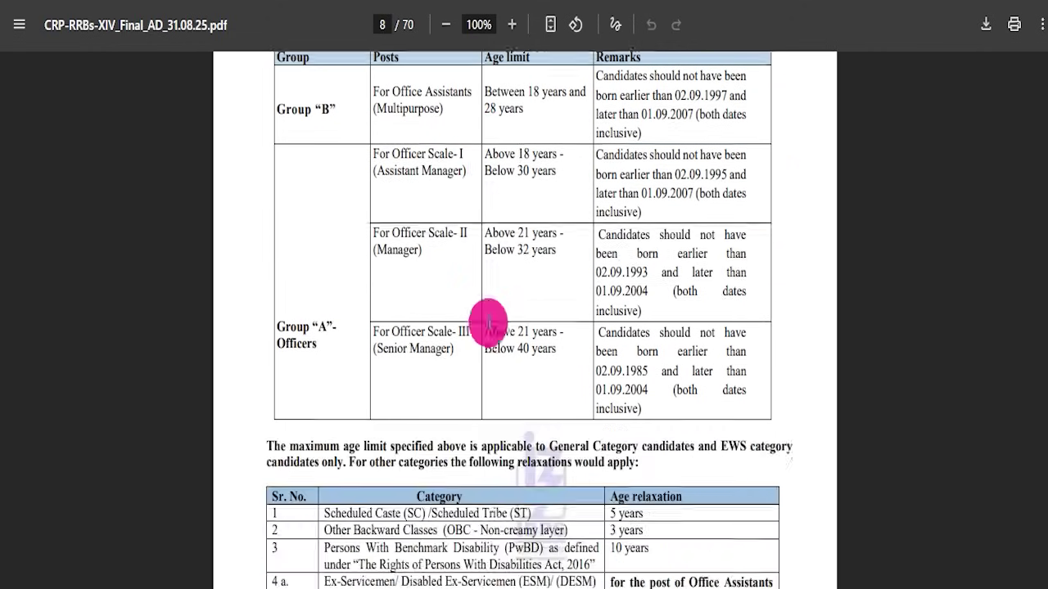
pyautogui.moveTo(332, 270); pyautogui.dragTo(592, 350)
pyautogui.scroll(-15, 473, 264)
pyautogui.scroll(-20, 514, 295)
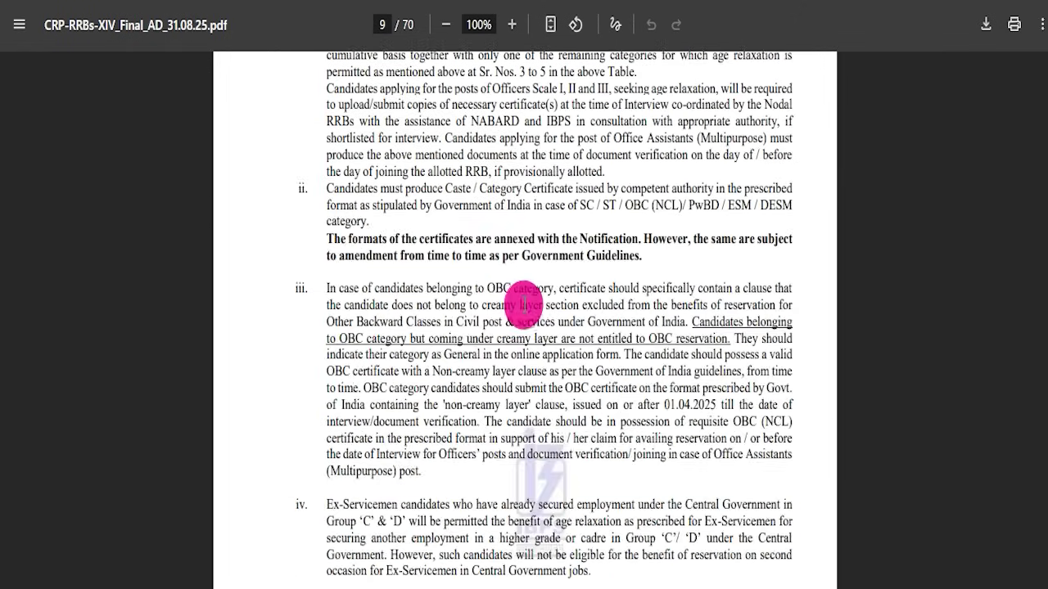
# - Look through the disability categories, scribe guidelines, ex-servicemen definition and post-wise educational qualifications
pyautogui.scroll(-20, 541, 308)
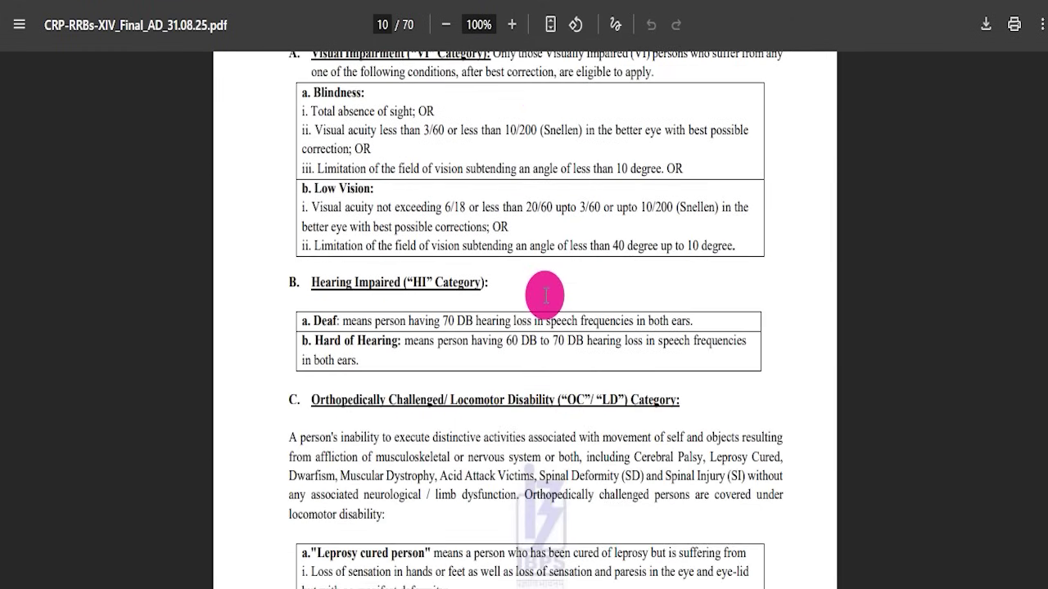
pyautogui.scroll(-20, 546, 303)
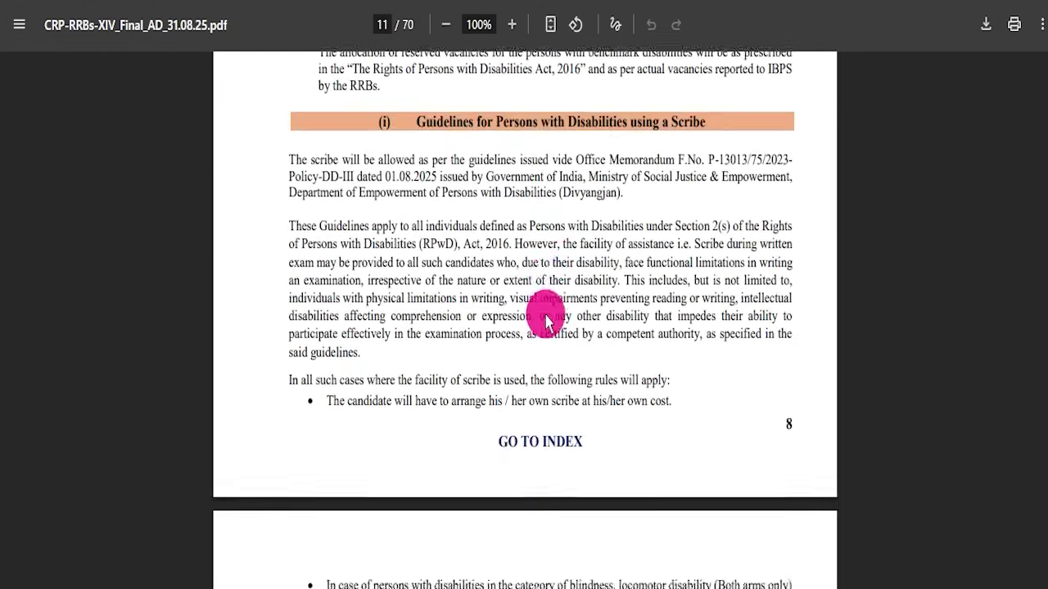
pyautogui.scroll(-20, 546, 320)
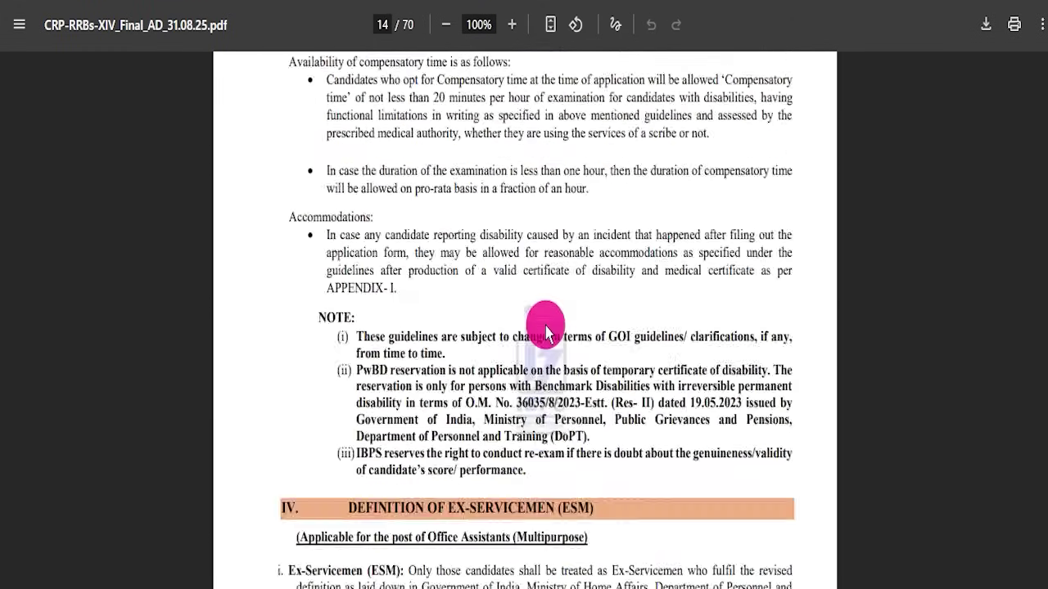
pyautogui.scroll(-20, 547, 336)
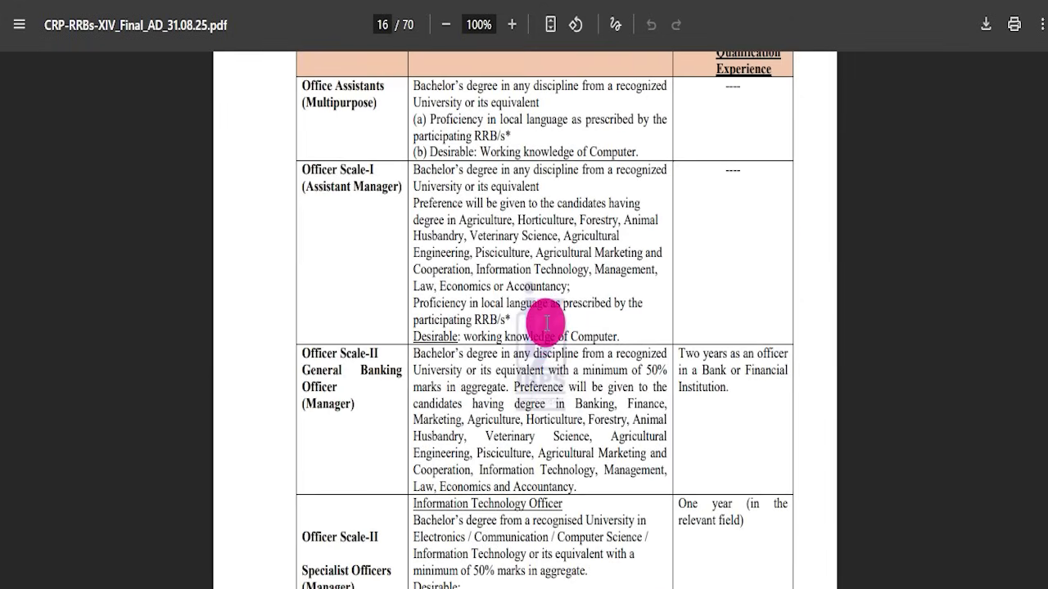
# - Review the preliminary and main online examination structure and the state-wise list of examination mediums
pyautogui.scroll(-20, 546, 329)
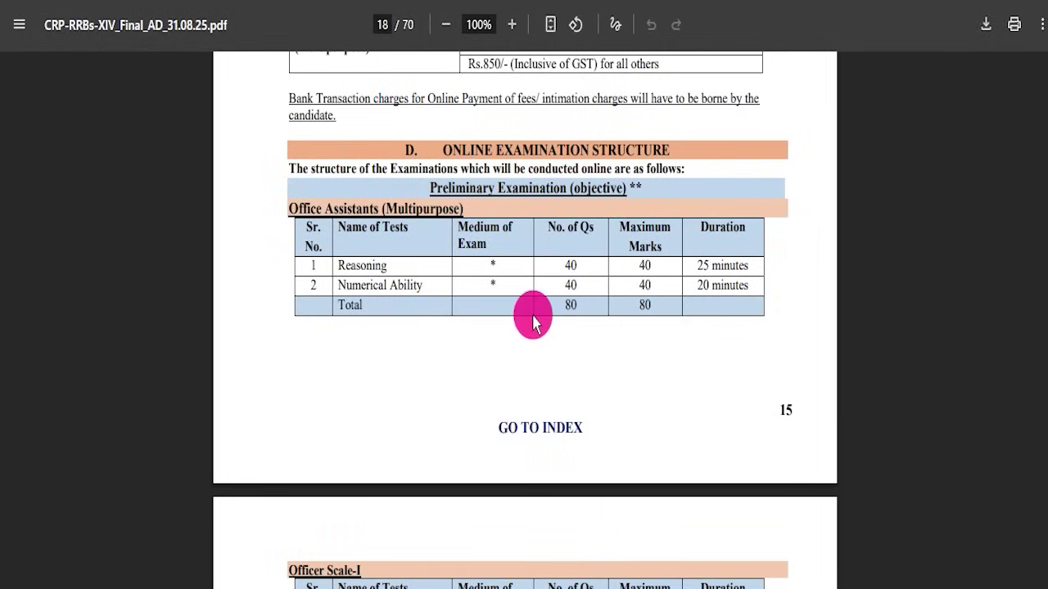
pyautogui.scroll(-20, 573, 278)
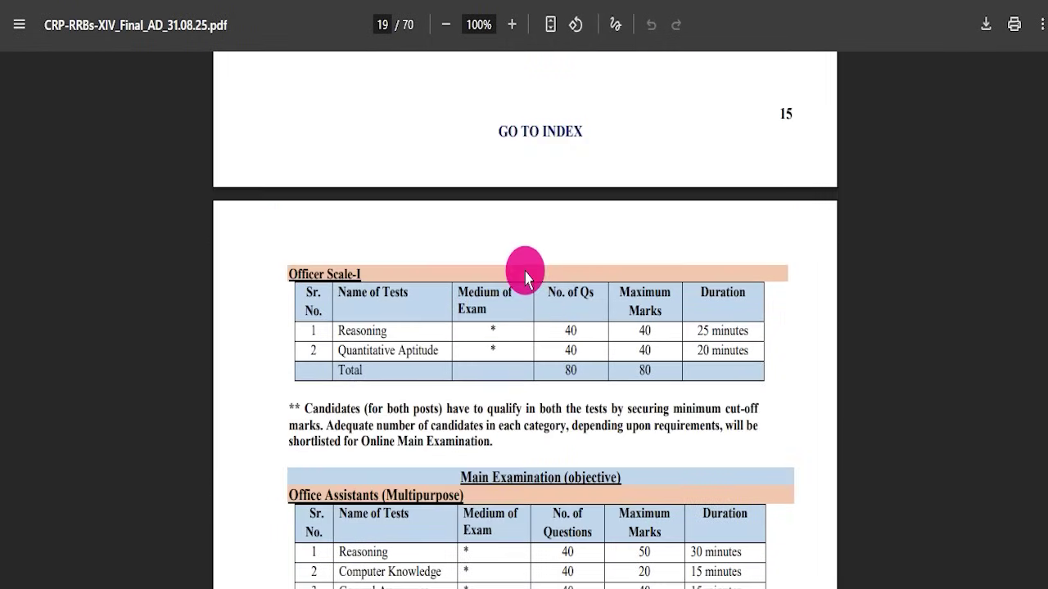
pyautogui.scroll(-15, 455, 280)
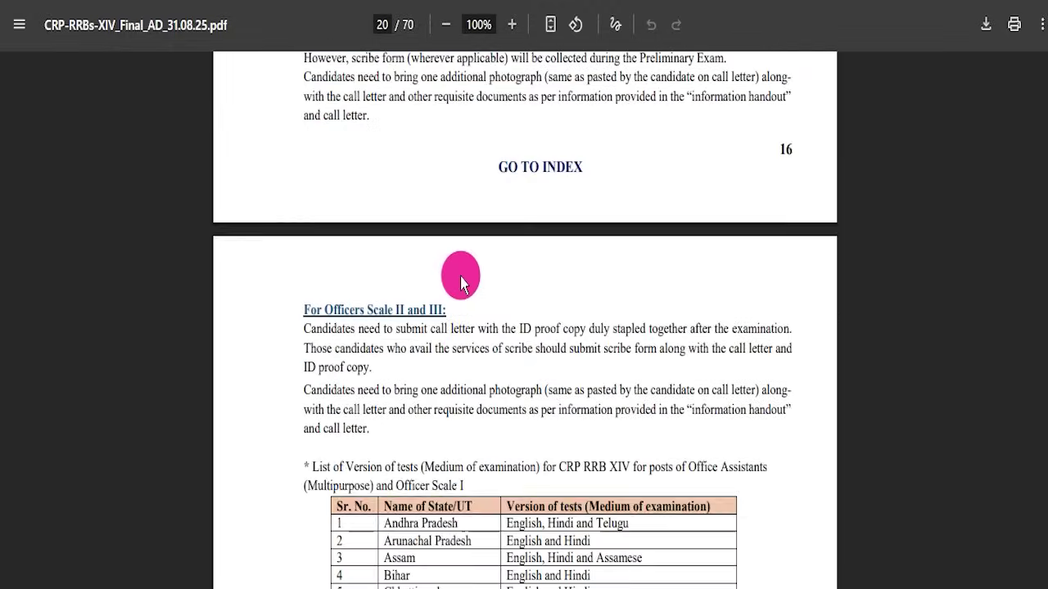
pyautogui.scroll(3, 468, 282)
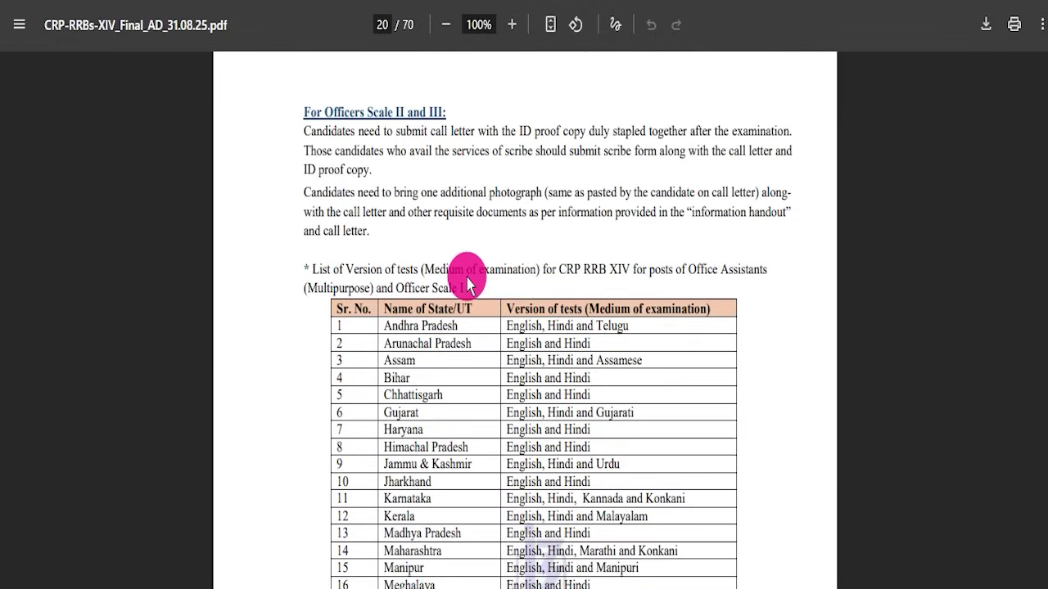
pyautogui.scroll(-19, 468, 283)
pyautogui.scroll(8, 472, 317)
# - Examine the document notes, provisional allotment rules, application fees and procedure for applying online
pyautogui.scroll(-20, 471, 318)
pyautogui.scroll(10, 471, 319)
pyautogui.scroll(-20, 471, 323)
pyautogui.scroll(-18, 473, 326)
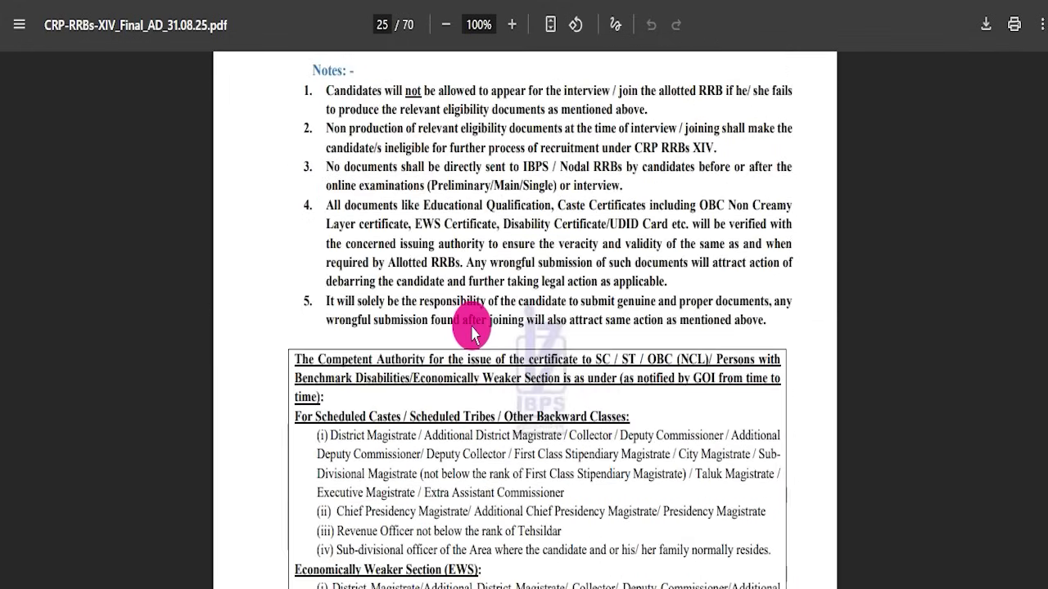
pyautogui.scroll(-20, 473, 324)
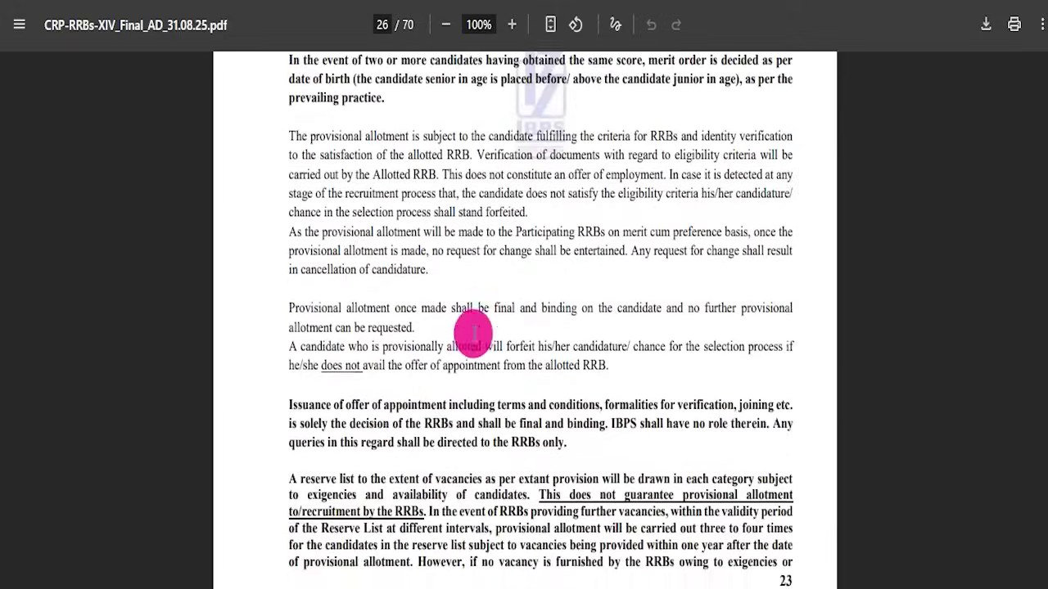
pyautogui.scroll(-20, 472, 343)
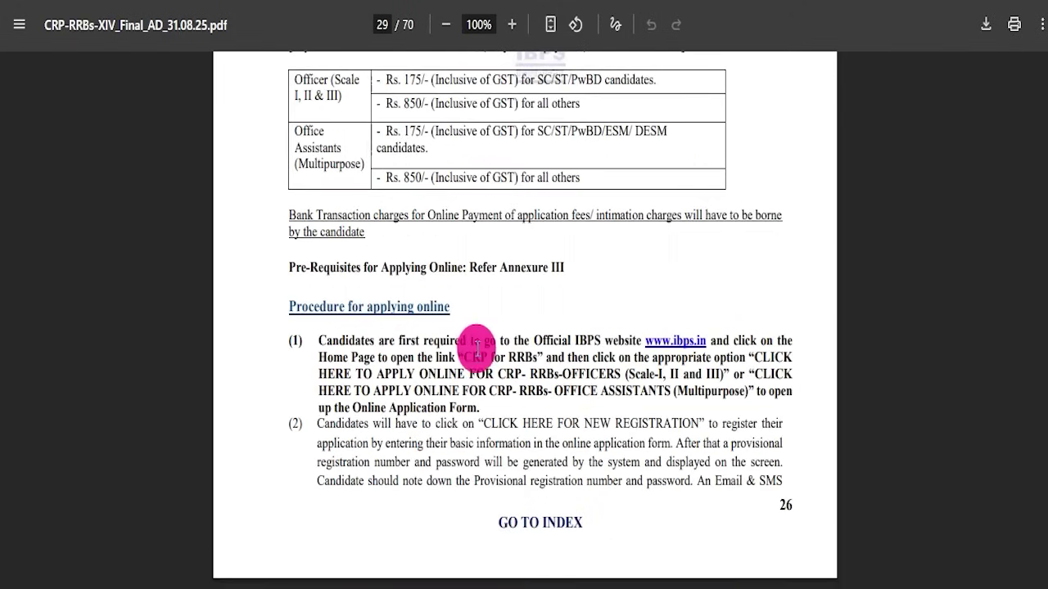
pyautogui.scroll(-4, 479, 342)
pyautogui.scroll(-12, 482, 336)
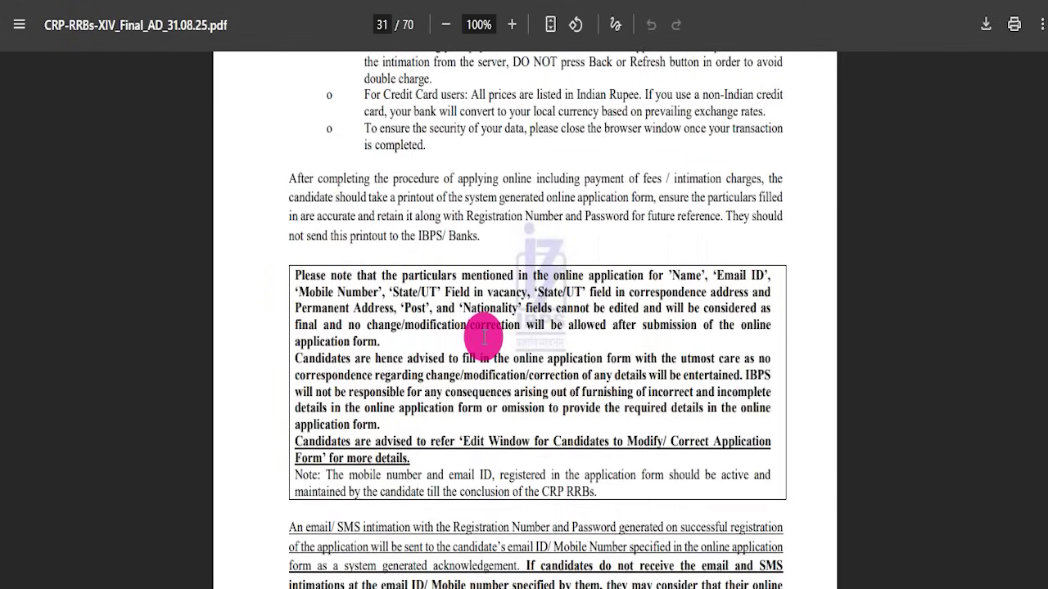
# - Find the state-wise and bank-wise vacancy table on page 40 and highlight part of it while reading
pyautogui.scroll(-18, 484, 337)
pyautogui.scroll(-20, 479, 364)
pyautogui.scroll(-20, 482, 356)
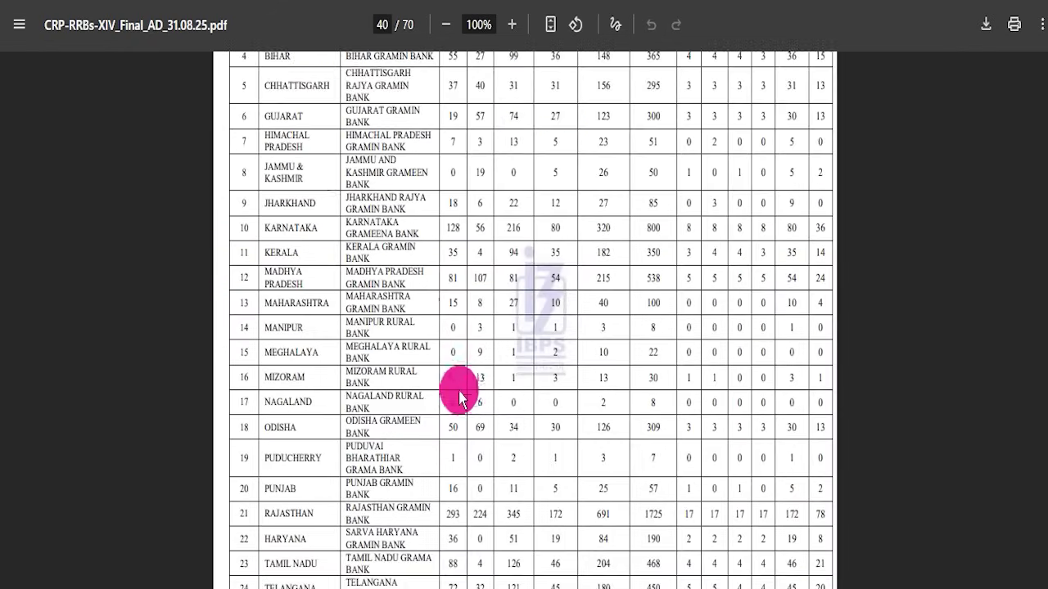
pyautogui.scroll(5, 463, 391)
pyautogui.moveTo(412, 175); pyautogui.dragTo(573, 385)
# - Skim the remaining pages of the notification and return to its first page
pyautogui.scroll(-20, 499, 409)
pyautogui.scroll(-20, 502, 375)
pyautogui.scroll(-20, 573, 421)
pyautogui.scroll(-20, 597, 458)
pyautogui.scroll(-20, 534, 398)
pyautogui.scroll(-20, 607, 438)
pyautogui.moveTo(1041, 461); pyautogui.dragTo(1043, 51)
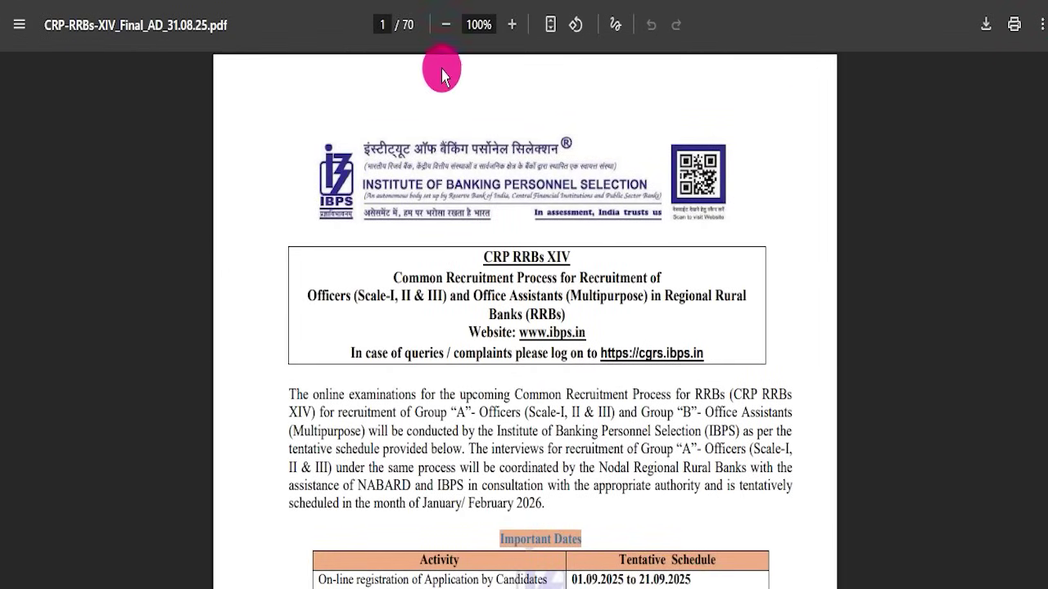
# - Return to the recruitment article, open its Apply Online link and view the entries on the Regional Rural Banks XIV page
pyautogui.click(352, 3)
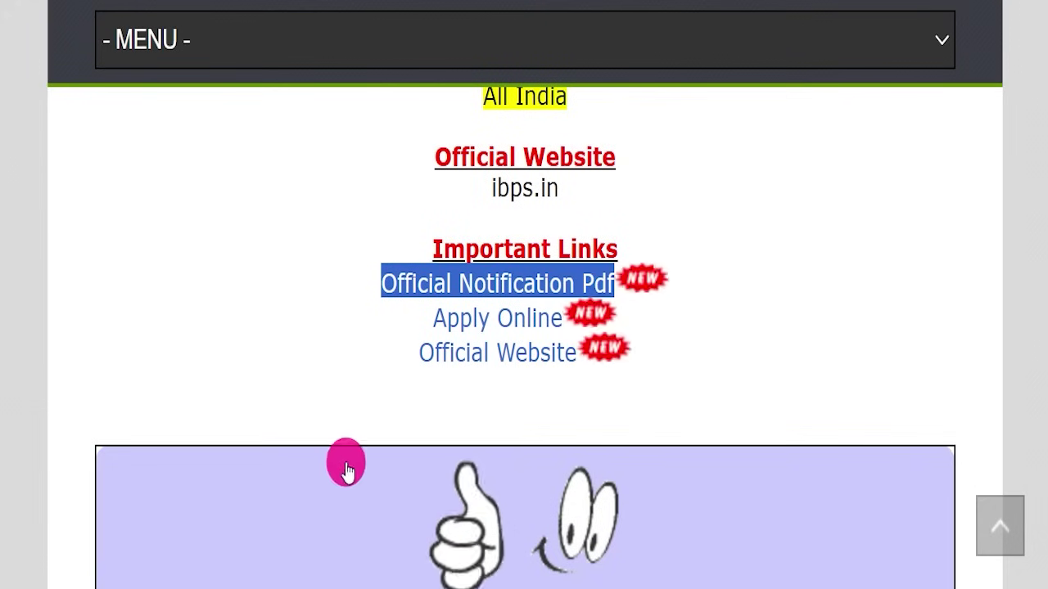
pyautogui.moveTo(370, 320); pyautogui.dragTo(540, 297)
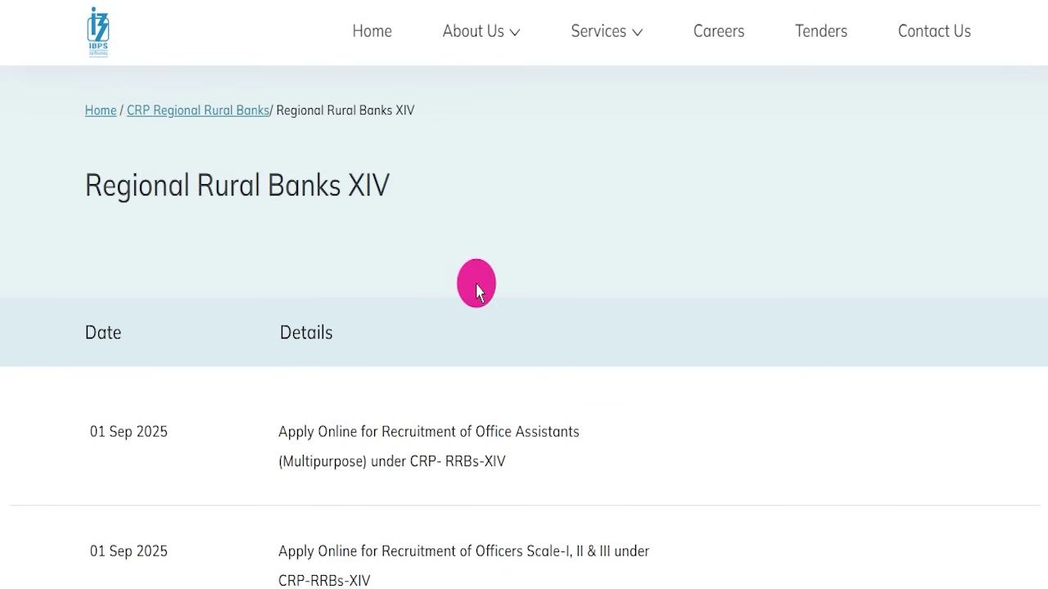
pyautogui.scroll(-4, 667, 236)
pyautogui.scroll(2, 666, 241)
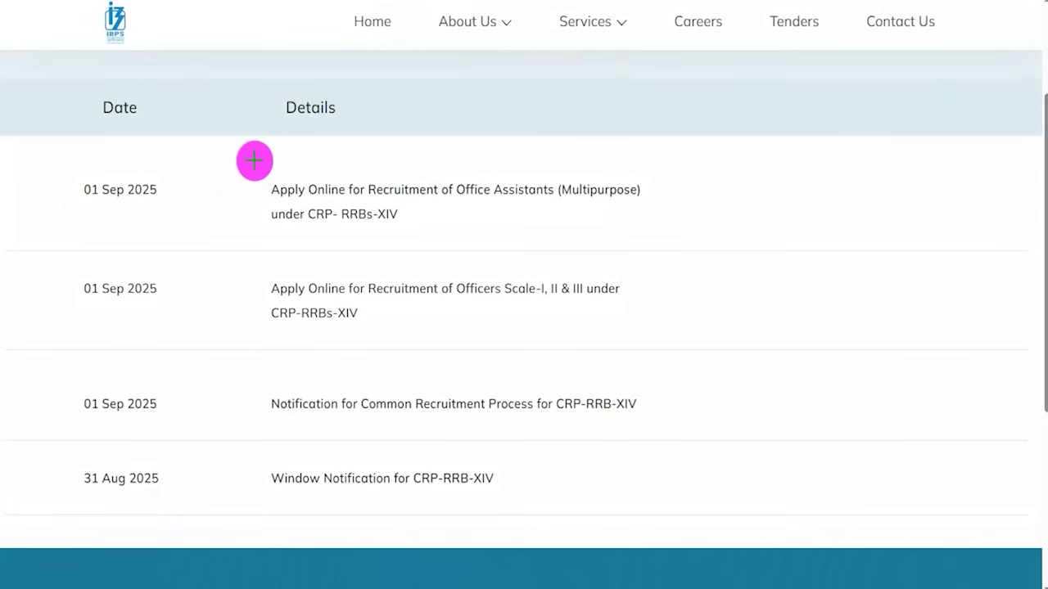
# - Frame the Office Assistants (Multipurpose) apply entry in red and the Officers Scale-I, II & III apply entry in magenta
pyautogui.moveTo(253, 160)
pyautogui.mouseDown()
pyautogui.moveTo(660, 224)
pyautogui.moveTo(680, 237)
pyautogui.mouseUp()
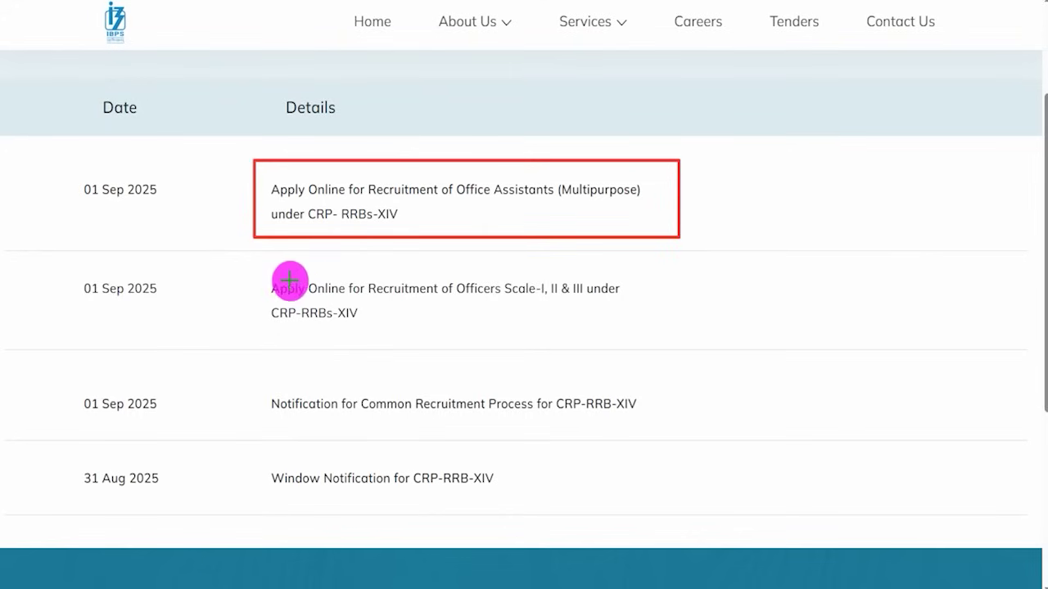
pyautogui.moveTo(249, 265)
pyautogui.mouseDown()
pyautogui.moveTo(578, 302)
pyautogui.moveTo(622, 311)
pyautogui.moveTo(655, 341)
pyautogui.mouseUp()
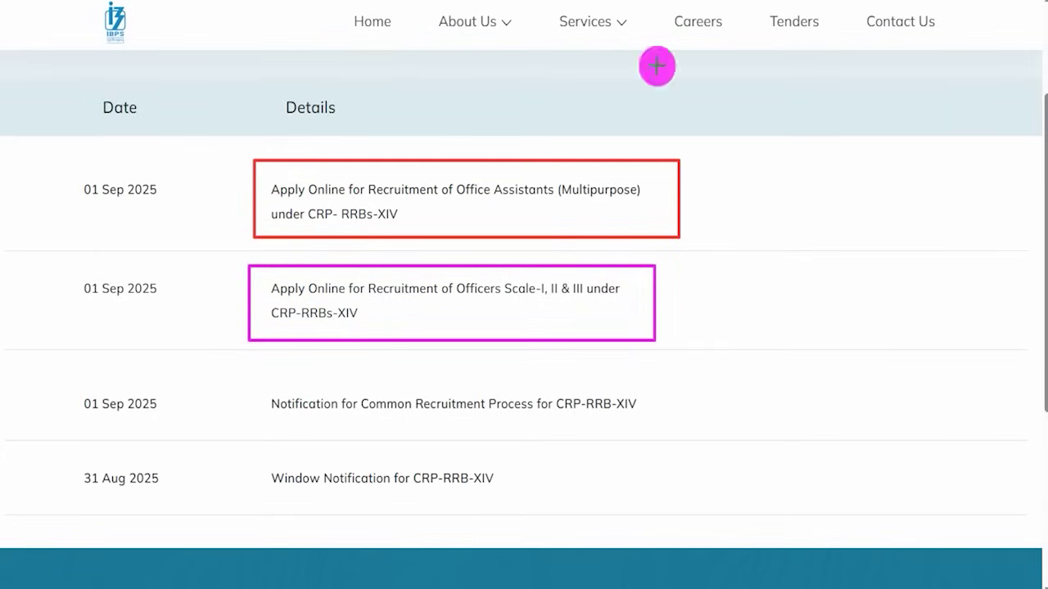
pyautogui.moveTo(655, 194); pyautogui.dragTo(689, 151)
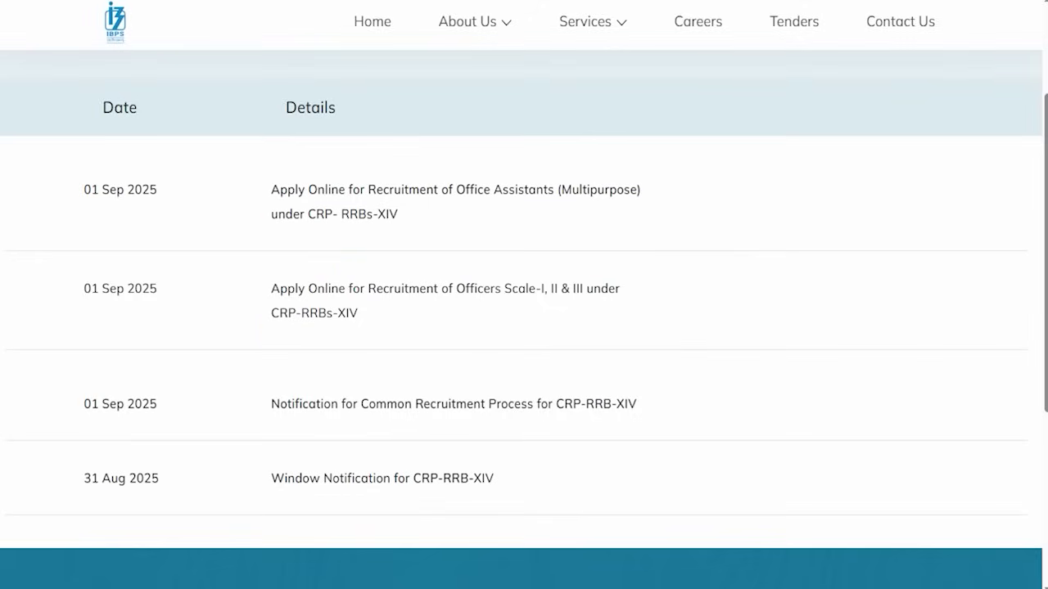
# - Open the Office Assistants (Multipurpose) application page and frame the login option for already registered candidates in magenta
pyautogui.click(406, 192)
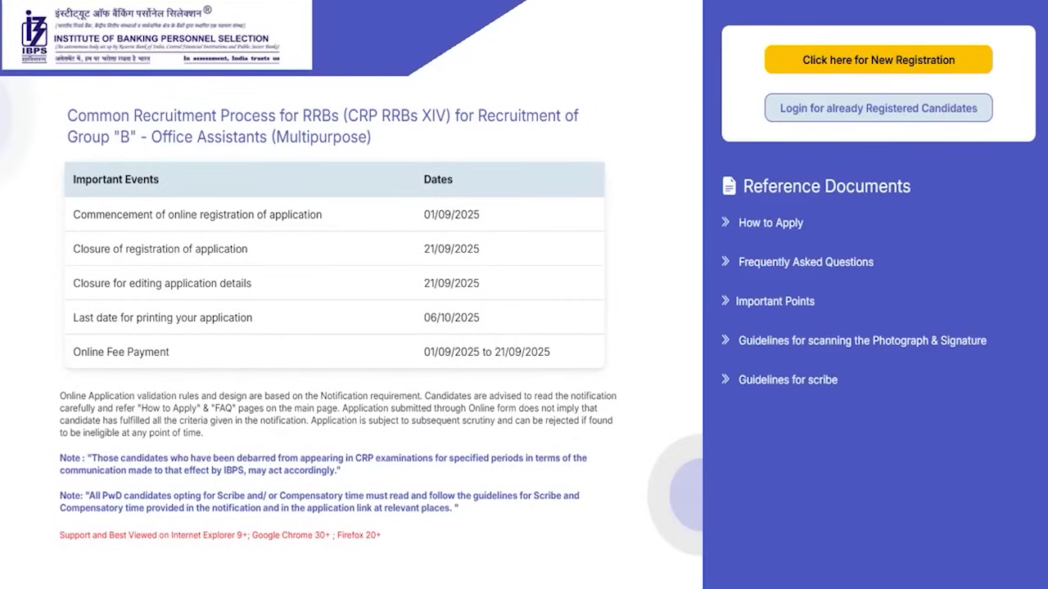
pyautogui.moveTo(742, 87); pyautogui.dragTo(1000, 132)
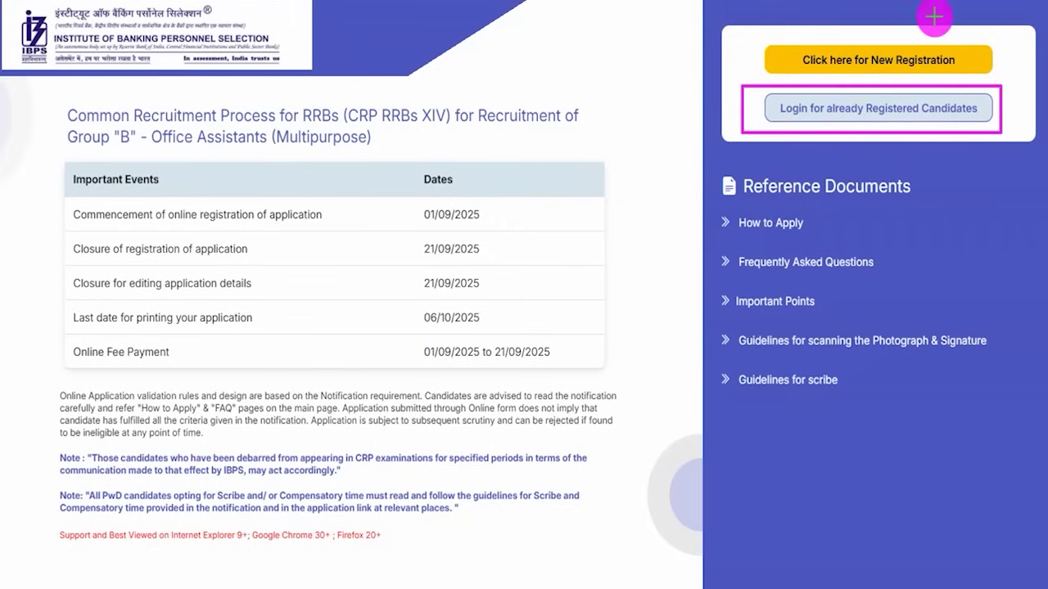
# - Open the registered-candidates login form, mark its fields with magenta ticks and Submit with an arrow, then clear the marks and close the form
pyautogui.click(856, 112)
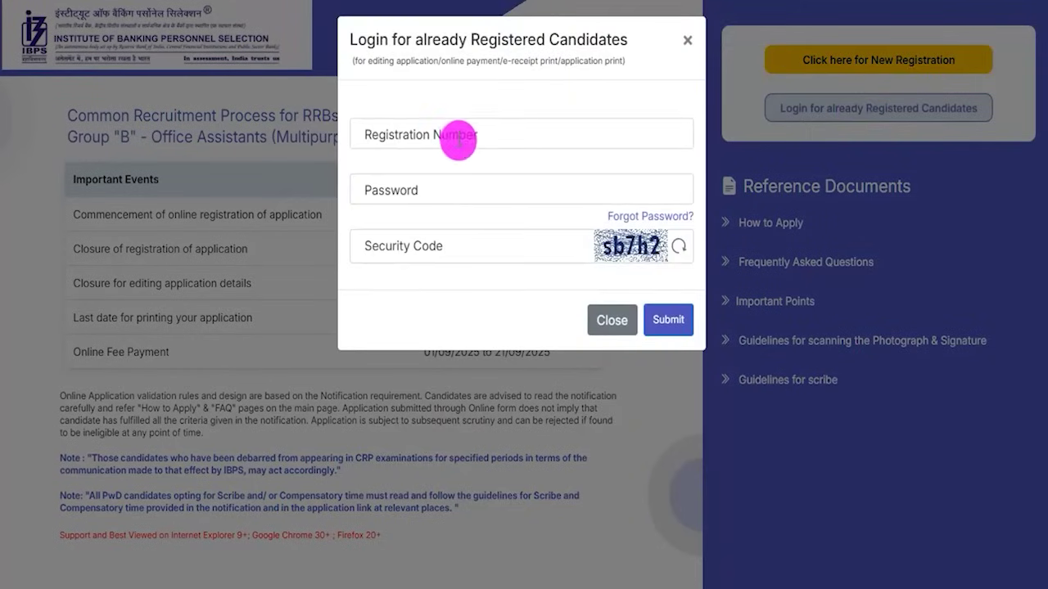
pyautogui.moveTo(541, 133); pyautogui.dragTo(590, 95)
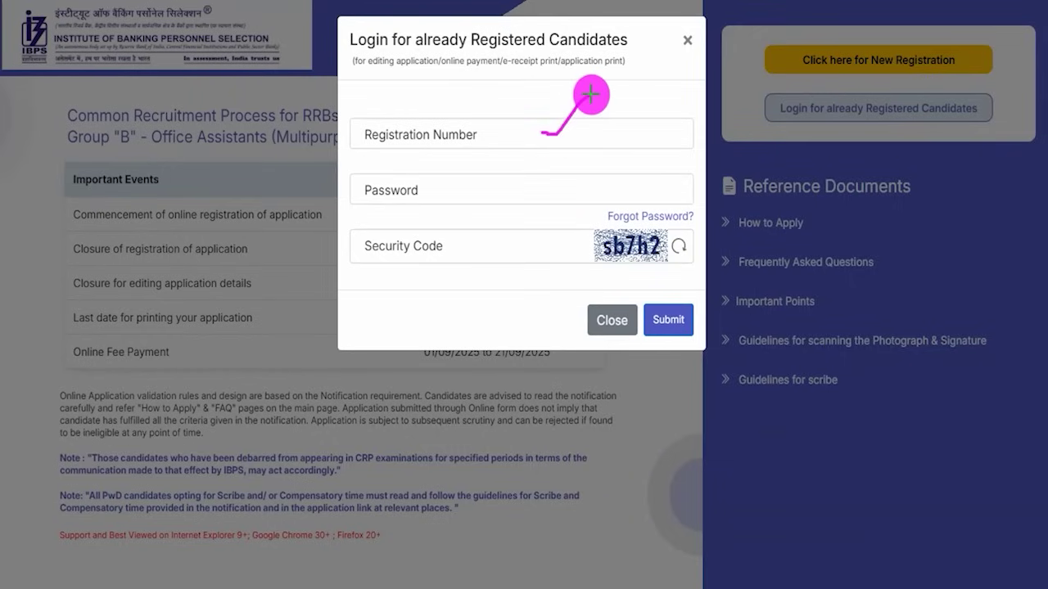
pyautogui.moveTo(551, 185); pyautogui.dragTo(586, 158)
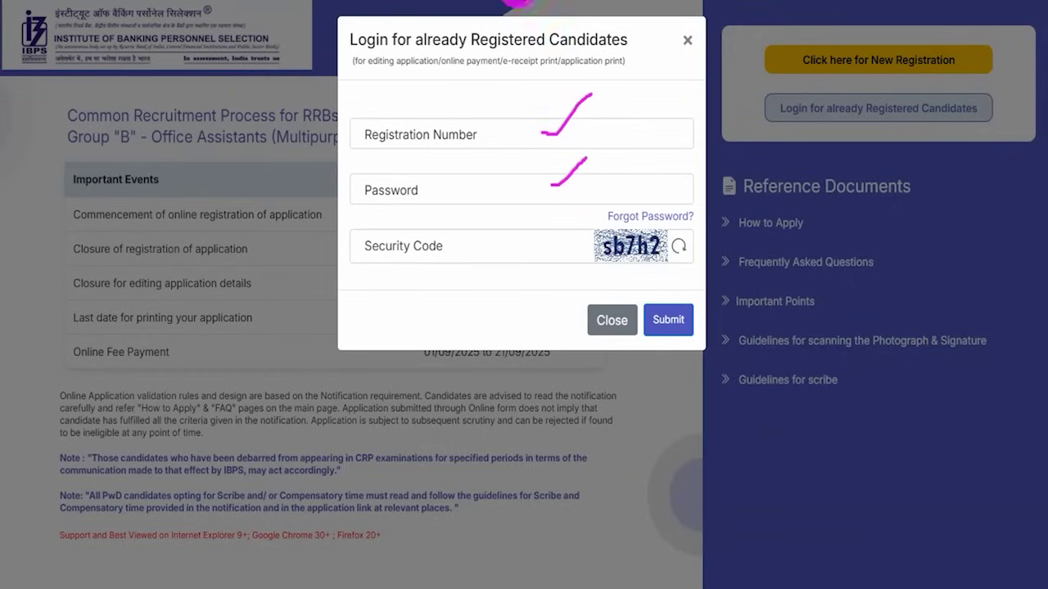
pyautogui.moveTo(641, 235); pyautogui.dragTo(673, 196)
pyautogui.moveTo(503, 247); pyautogui.dragTo(547, 199)
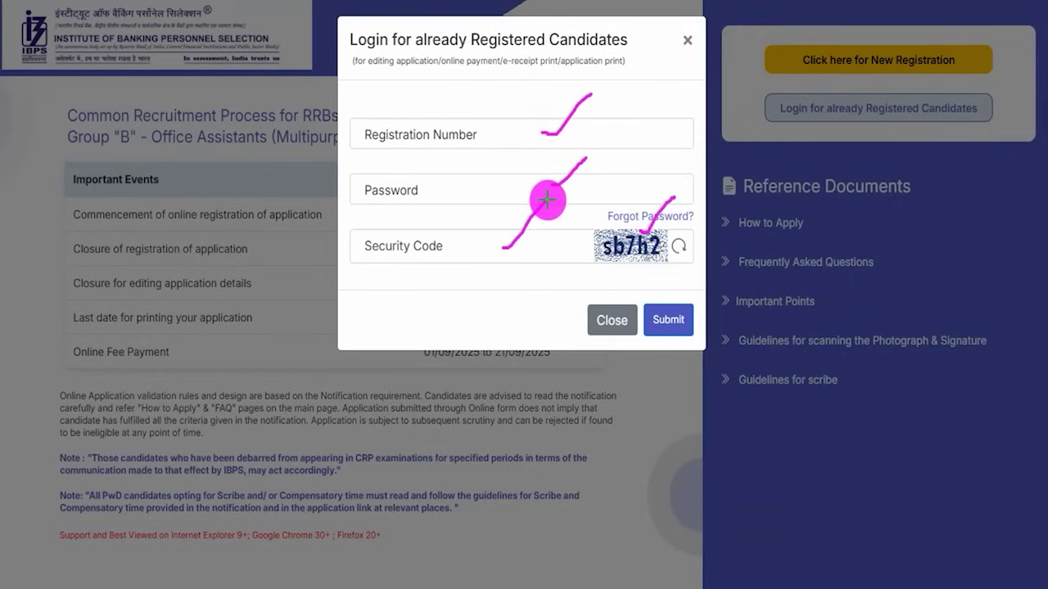
pyautogui.moveTo(739, 145)
pyautogui.mouseDown()
pyautogui.moveTo(697, 276)
pyautogui.moveTo(675, 293)
pyautogui.mouseUp()
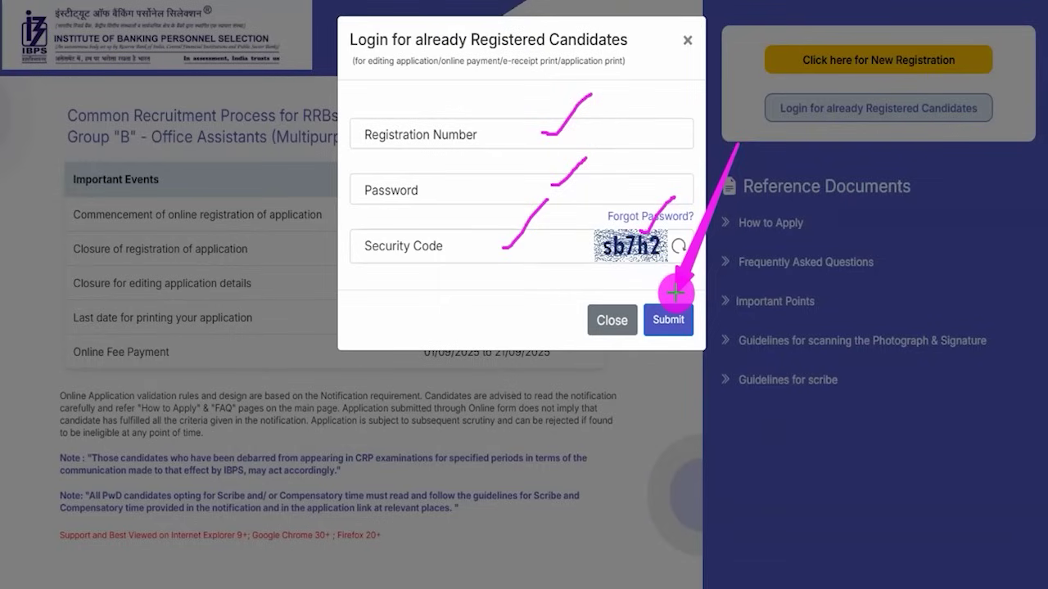
pyautogui.press('e')
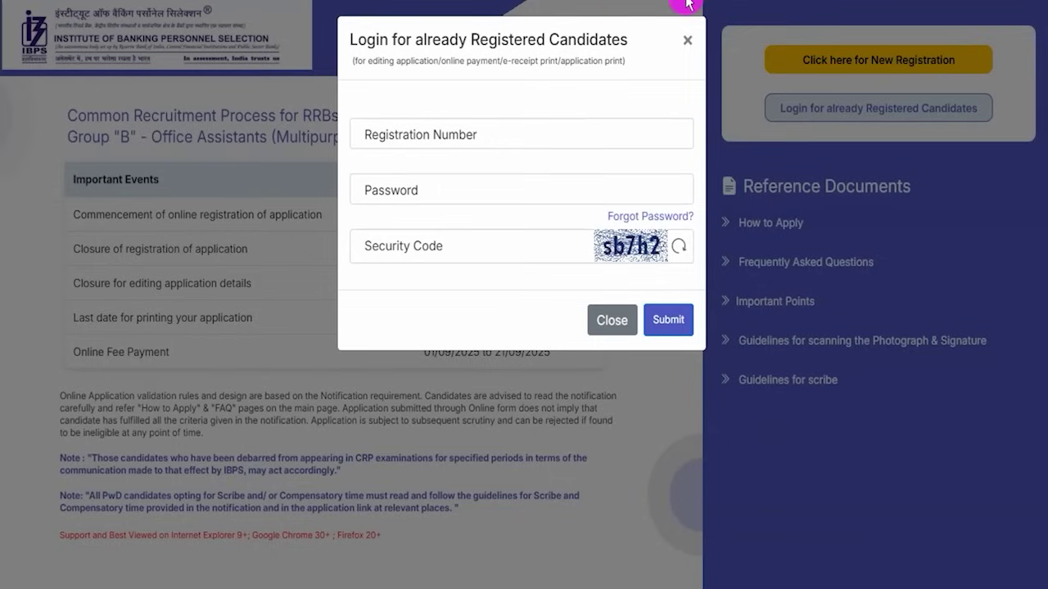
pyautogui.click(610, 319)
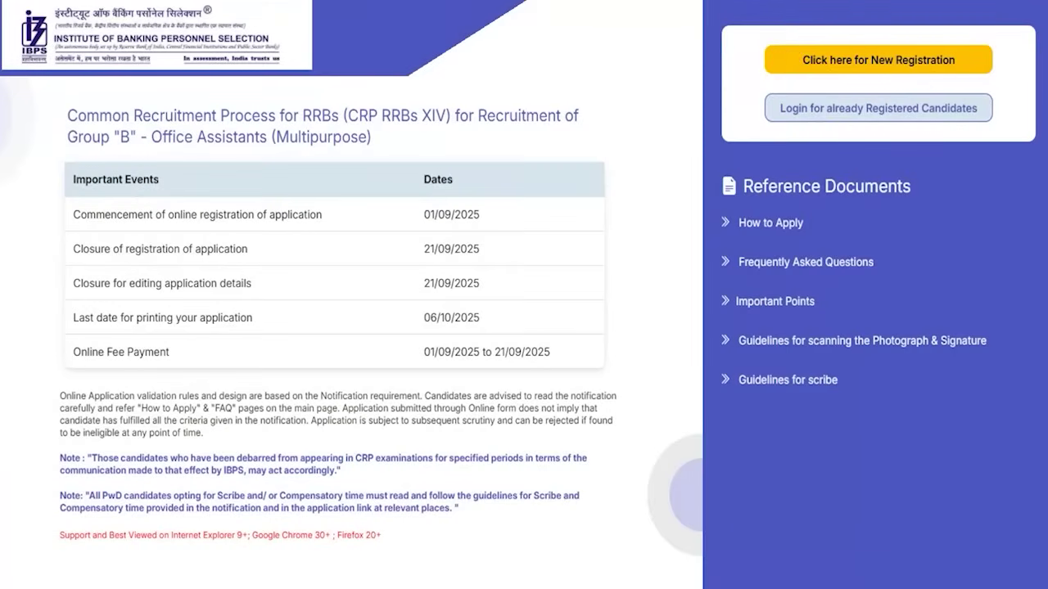
# - Frame the new registration option and open the new registration form
pyautogui.moveTo(743, 35); pyautogui.dragTo(1005, 82)
pyautogui.click(801, 51)
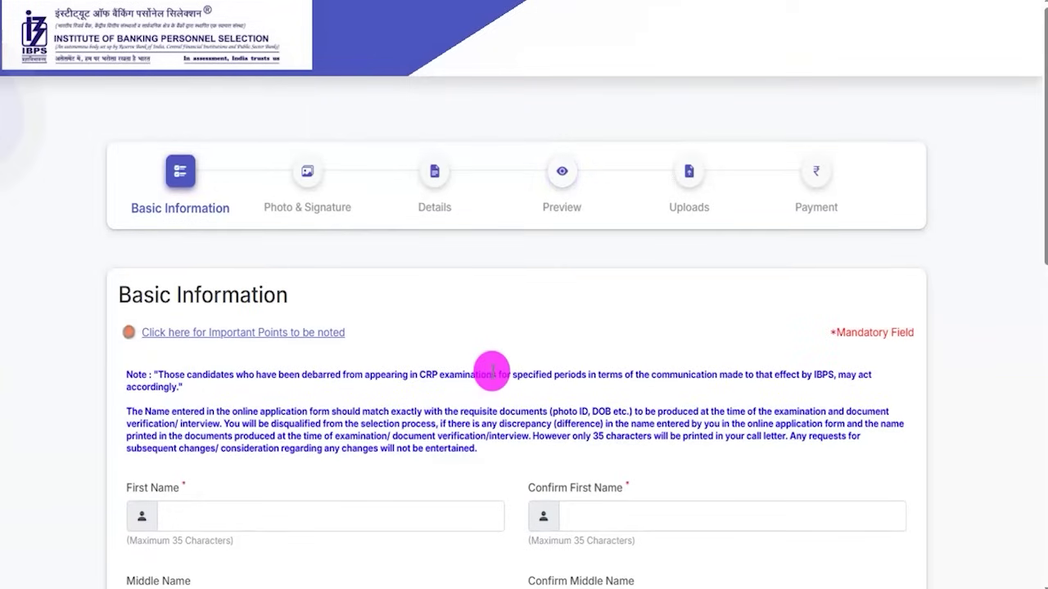
# - Mark the six application stages from Basic Information through Payment with red ticks
pyautogui.scroll(-1, 492, 367)
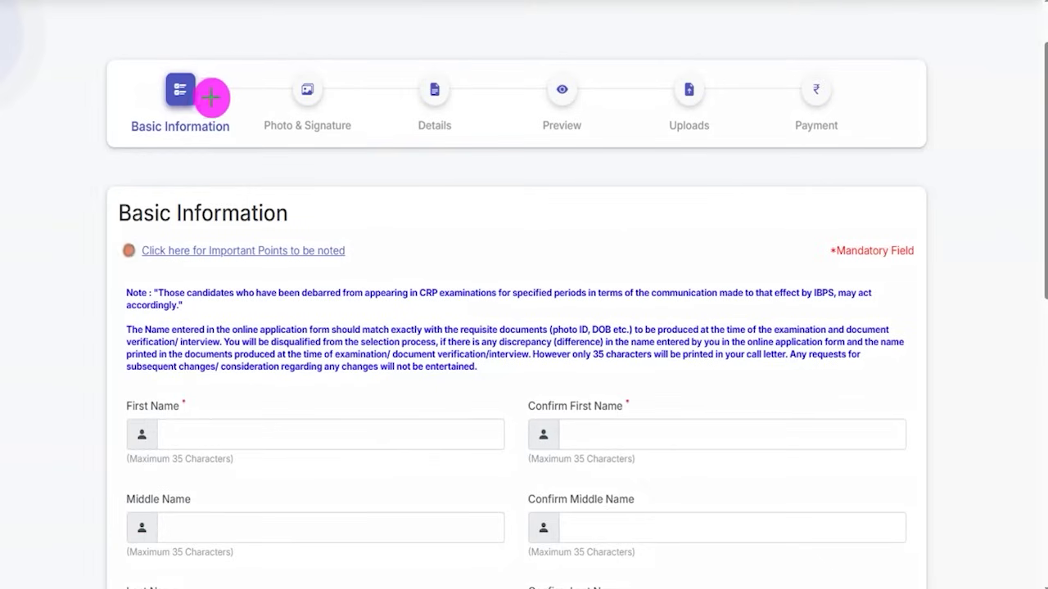
pyautogui.moveTo(206, 97); pyautogui.dragTo(248, 59)
pyautogui.moveTo(331, 105); pyautogui.dragTo(364, 76)
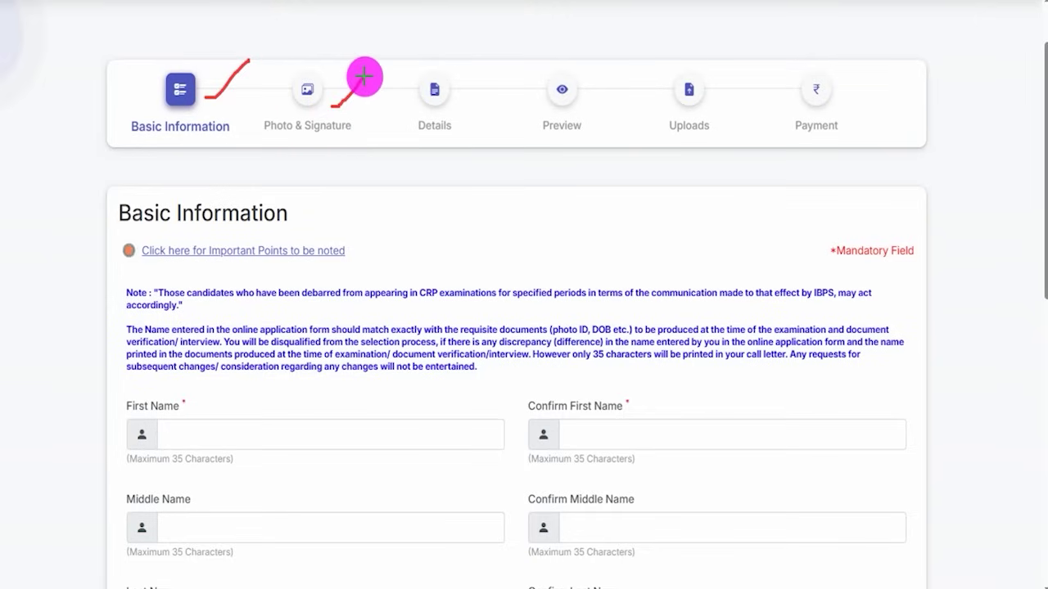
pyautogui.moveTo(453, 107); pyautogui.dragTo(494, 78)
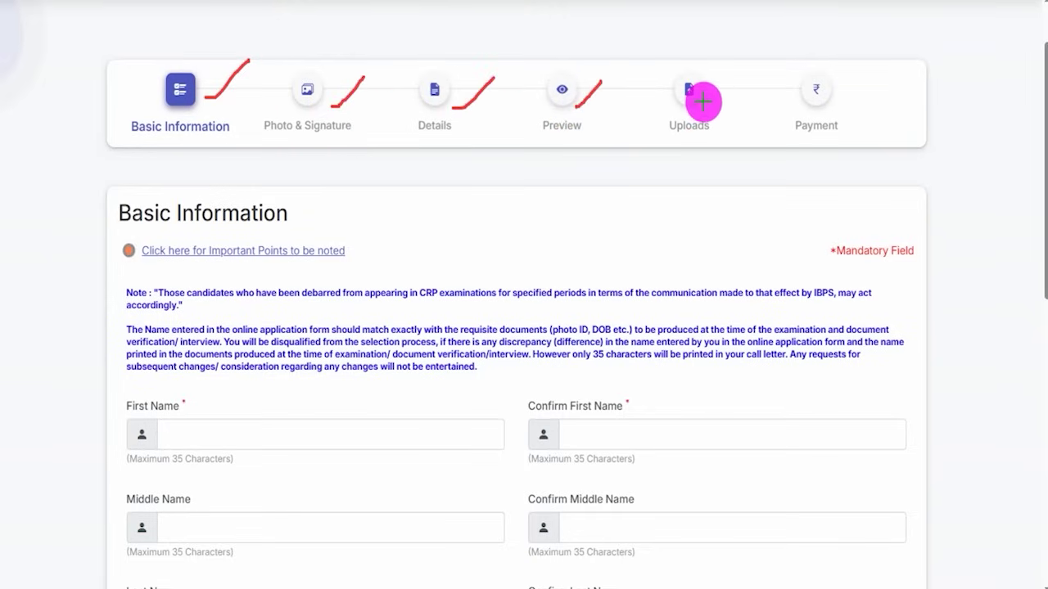
pyautogui.moveTo(703, 101); pyautogui.dragTo(744, 71)
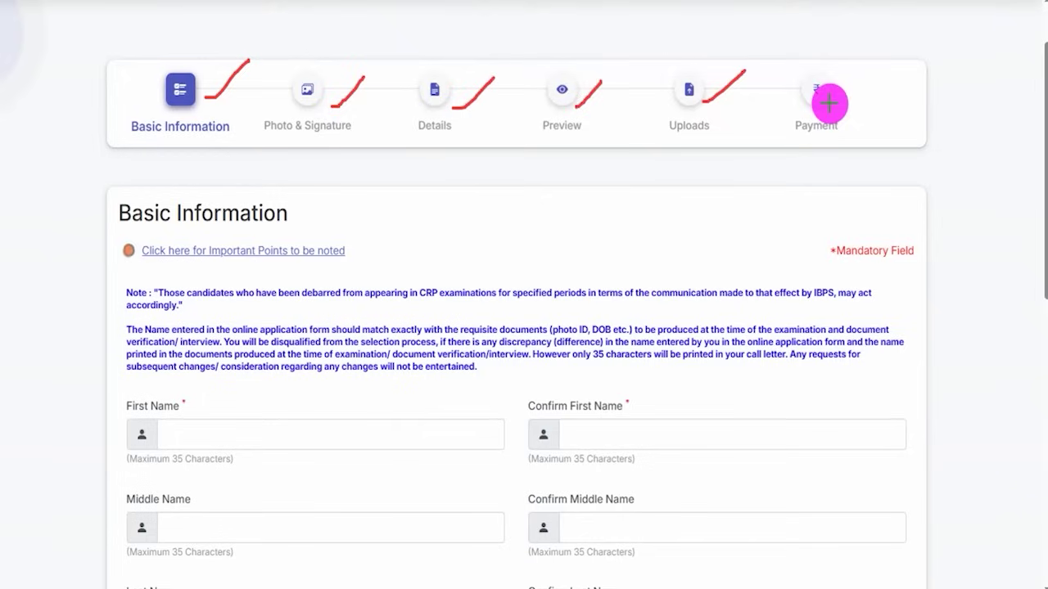
pyautogui.moveTo(829, 103); pyautogui.dragTo(868, 64)
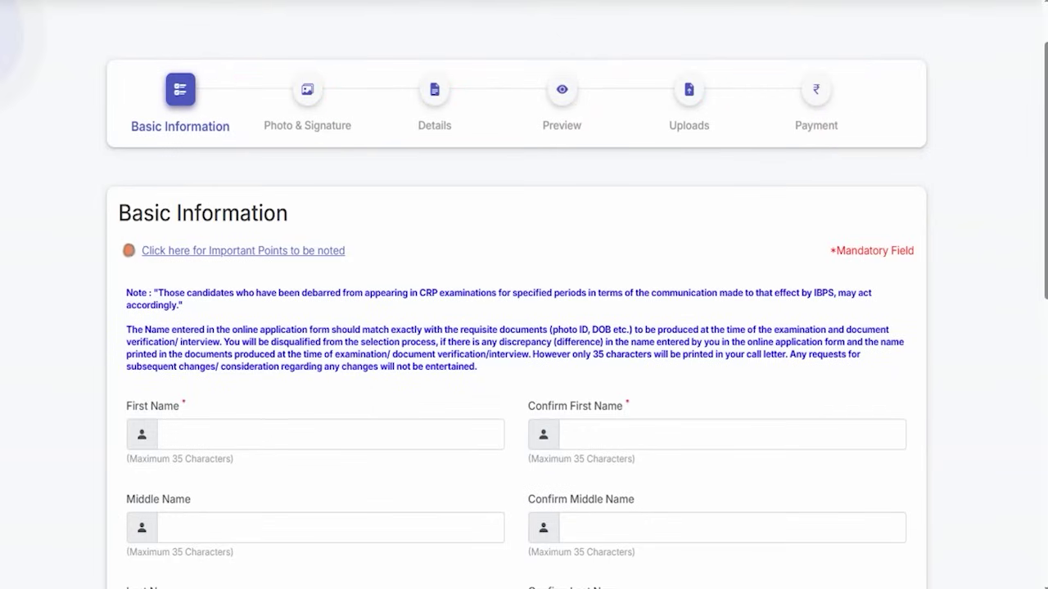
# - Mark the first, middle, last, confirmation and full name fields with red ticks, then clear the marks
pyautogui.scroll(-2, 288, 331)
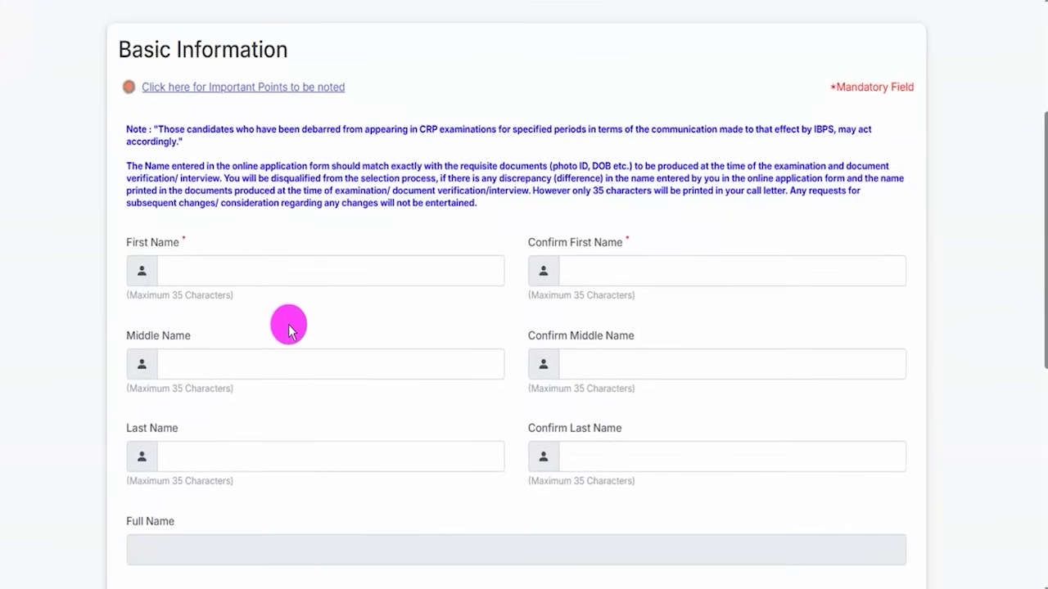
pyautogui.scroll(-2, 288, 323)
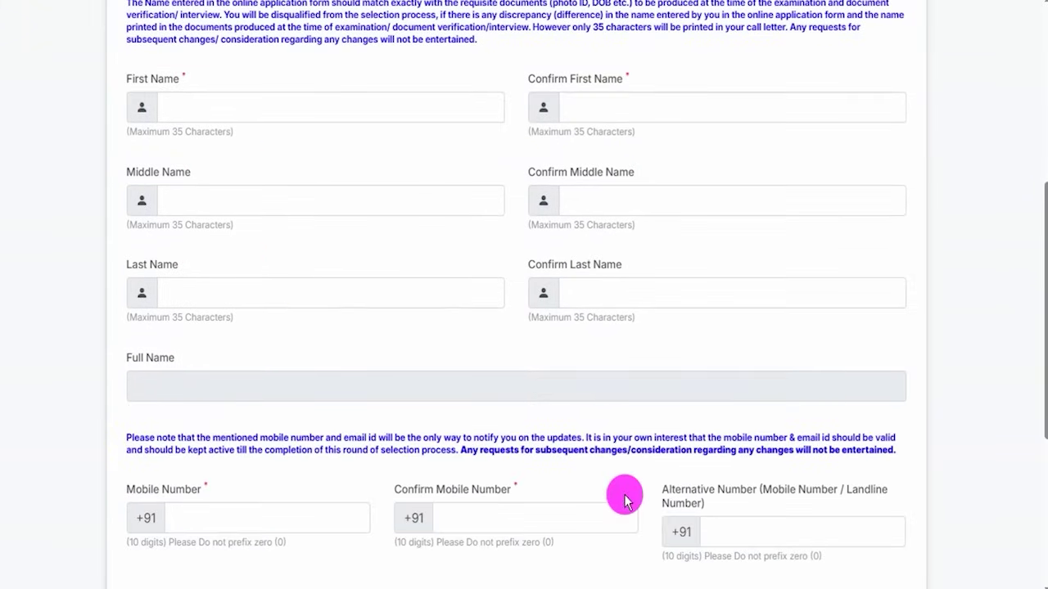
pyautogui.moveTo(357, 107); pyautogui.dragTo(396, 78)
pyautogui.moveTo(692, 106); pyautogui.dragTo(748, 69)
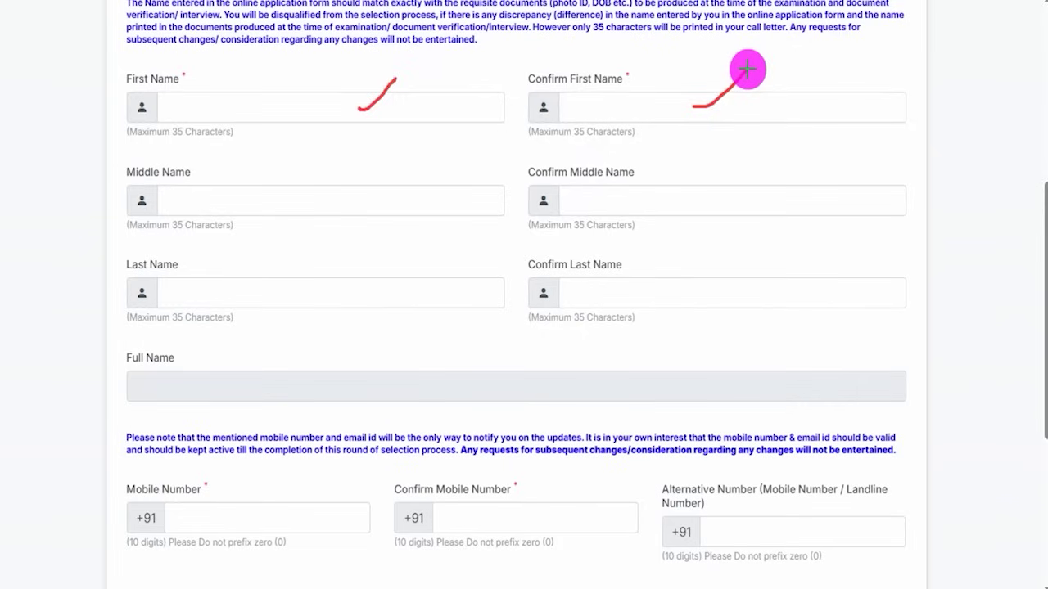
pyautogui.moveTo(327, 204); pyautogui.dragTo(372, 169)
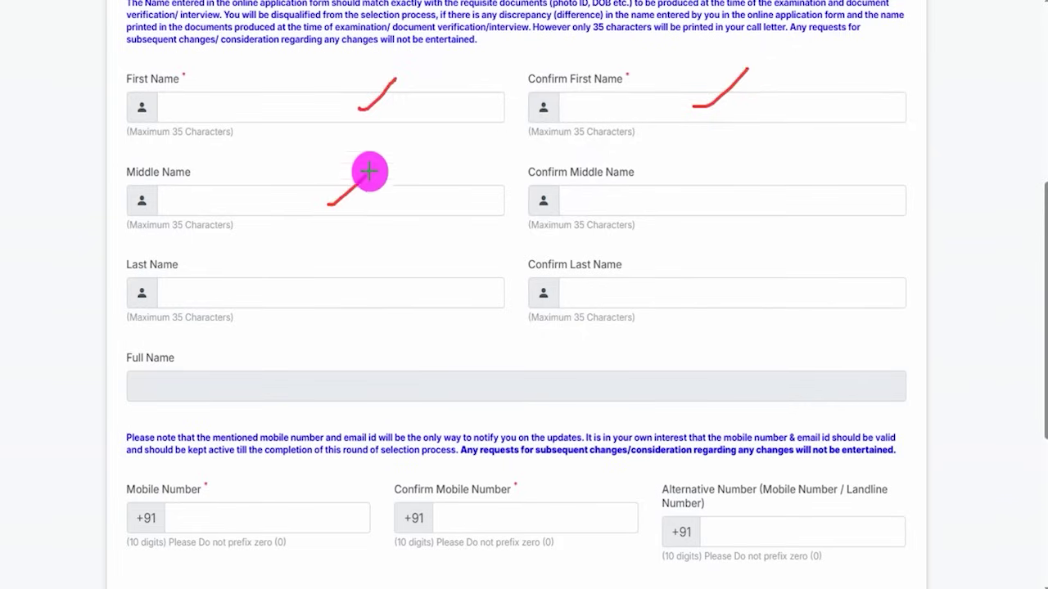
pyautogui.moveTo(338, 291); pyautogui.dragTo(381, 262)
pyautogui.moveTo(711, 199); pyautogui.dragTo(739, 176)
pyautogui.moveTo(725, 290); pyautogui.dragTo(769, 249)
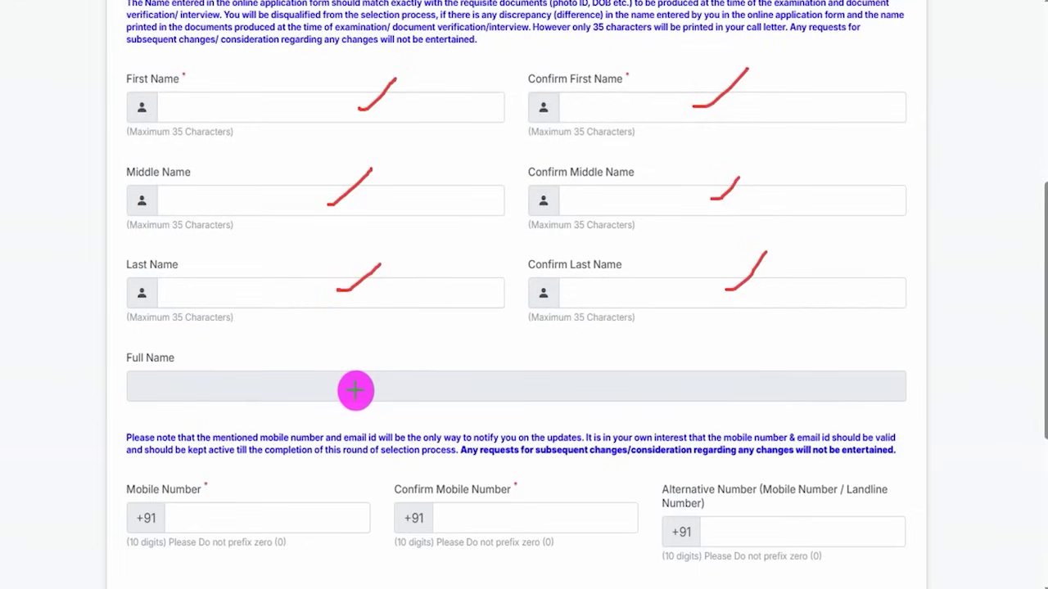
pyautogui.moveTo(355, 390); pyautogui.dragTo(399, 335)
pyautogui.press('Escape')
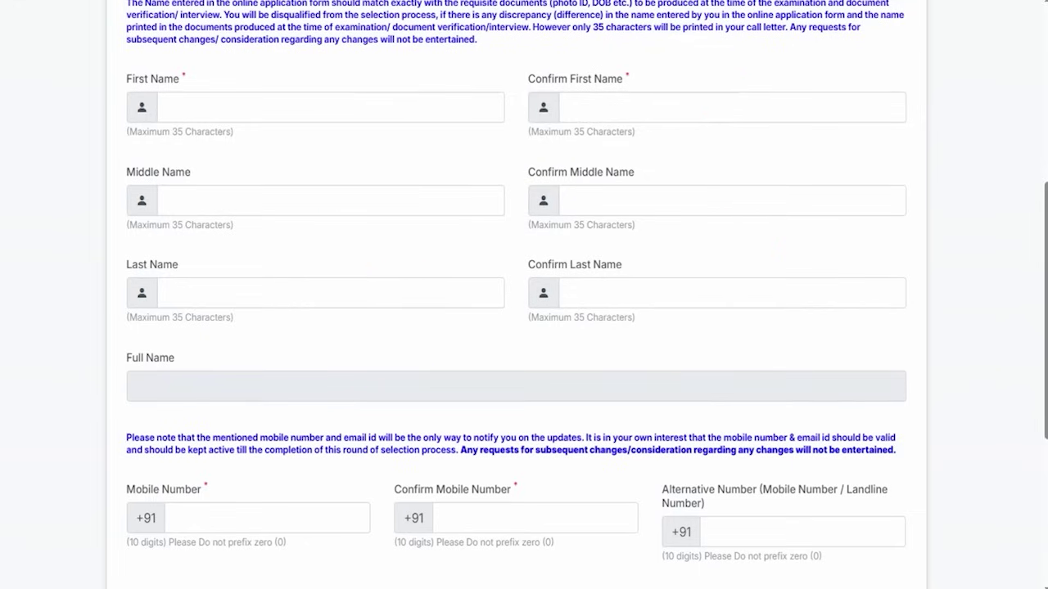
# - Tick the Mobile Number and Confirm Mobile Number fields in red and the Alternative Number field in orange
pyautogui.scroll(-5, 450, 374)
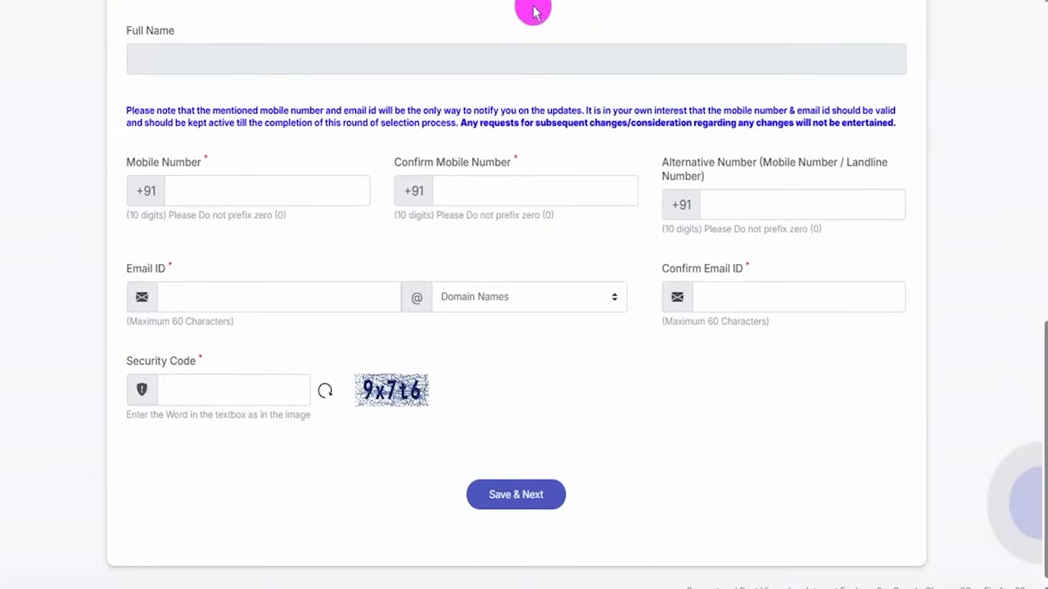
pyautogui.moveTo(293, 190); pyautogui.dragTo(327, 155)
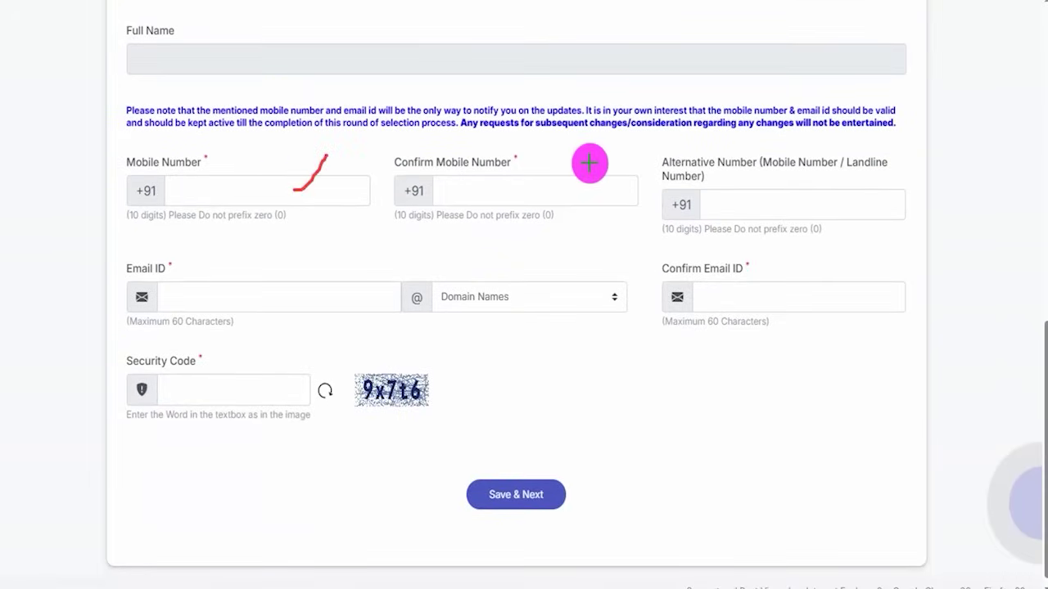
pyautogui.moveTo(570, 190); pyautogui.dragTo(606, 150)
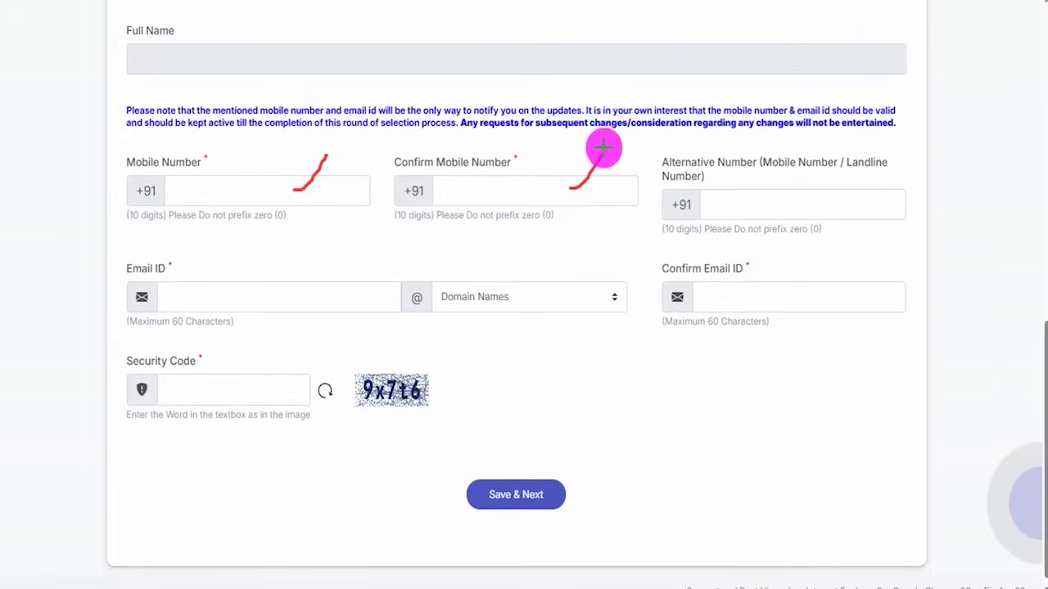
pyautogui.moveTo(840, 201); pyautogui.dragTo(884, 165)
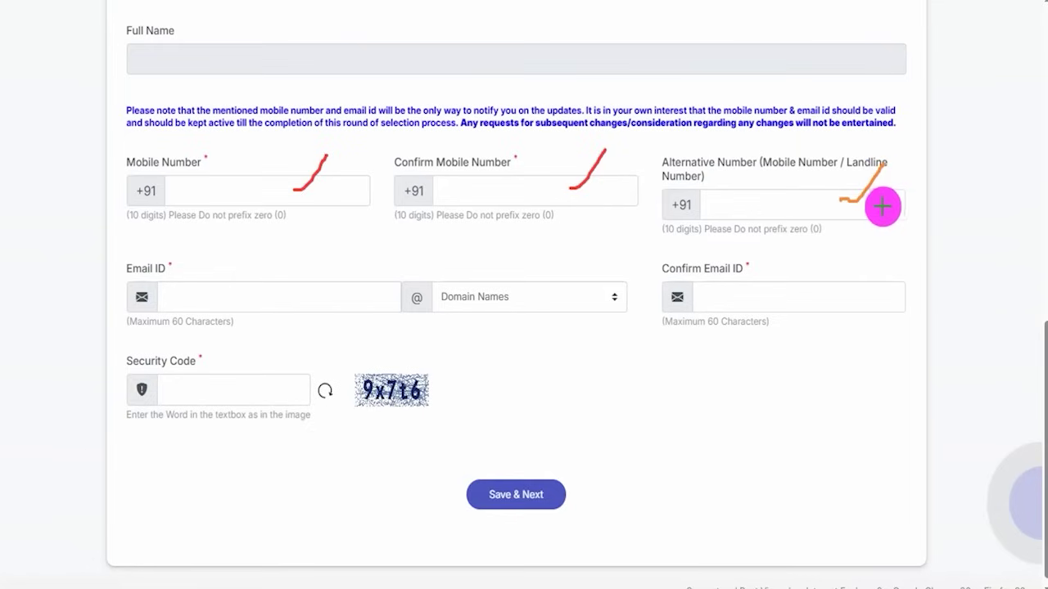
pyautogui.moveTo(882, 204); pyautogui.dragTo(898, 167)
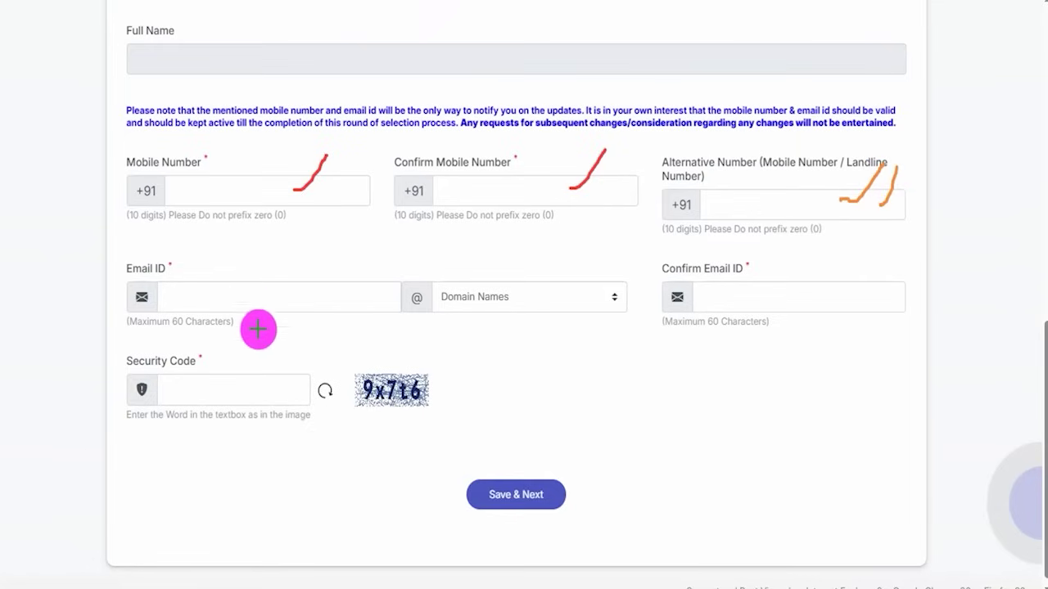
# - Tick the Email ID and Confirm Email ID fields in orange and view the available email domain names
pyautogui.moveTo(264, 300); pyautogui.dragTo(298, 257)
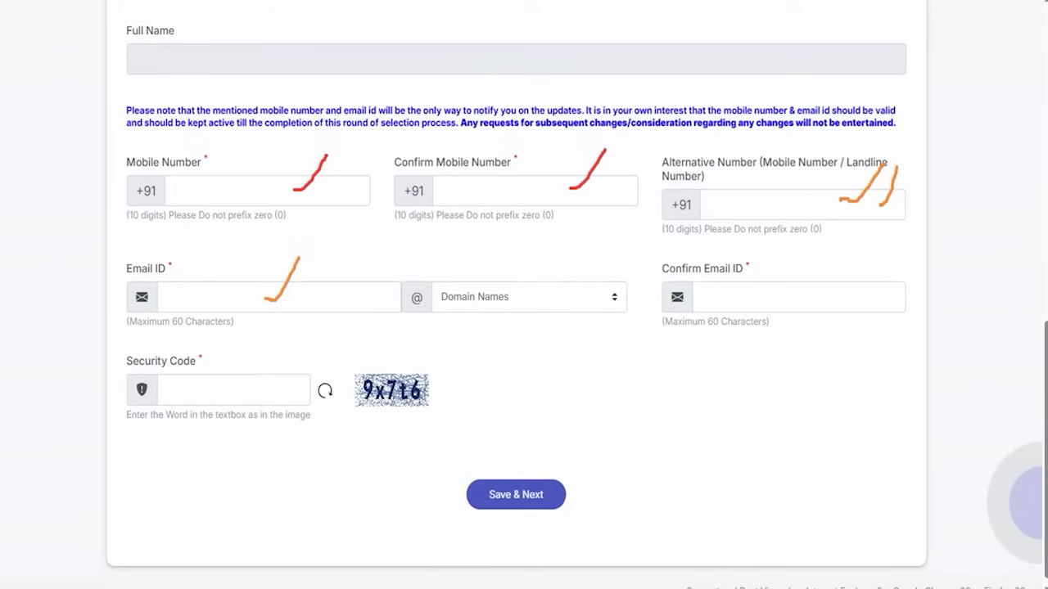
pyautogui.click(601, 298)
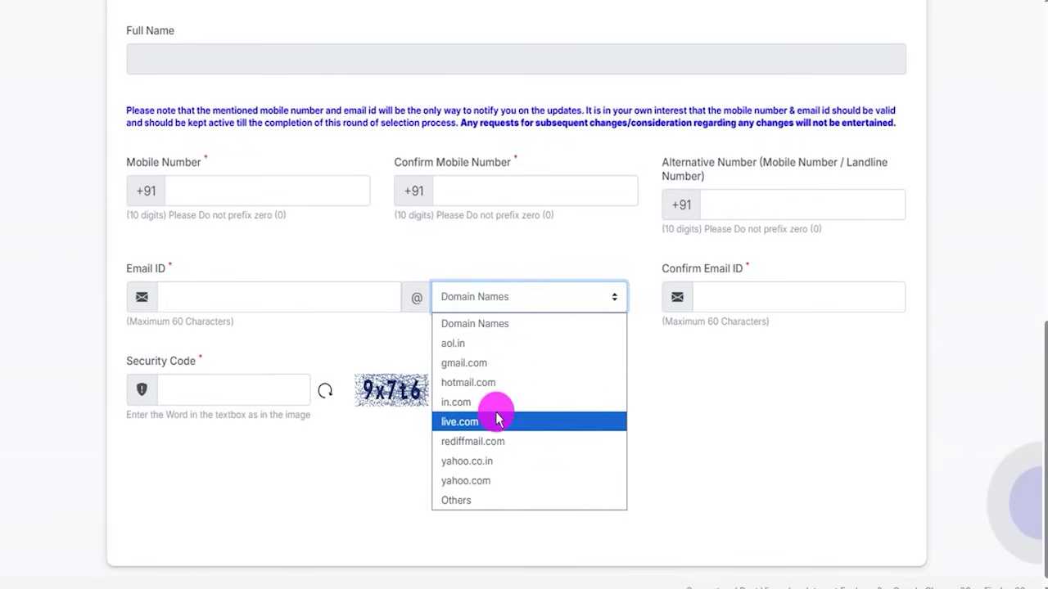
pyautogui.click(701, 368)
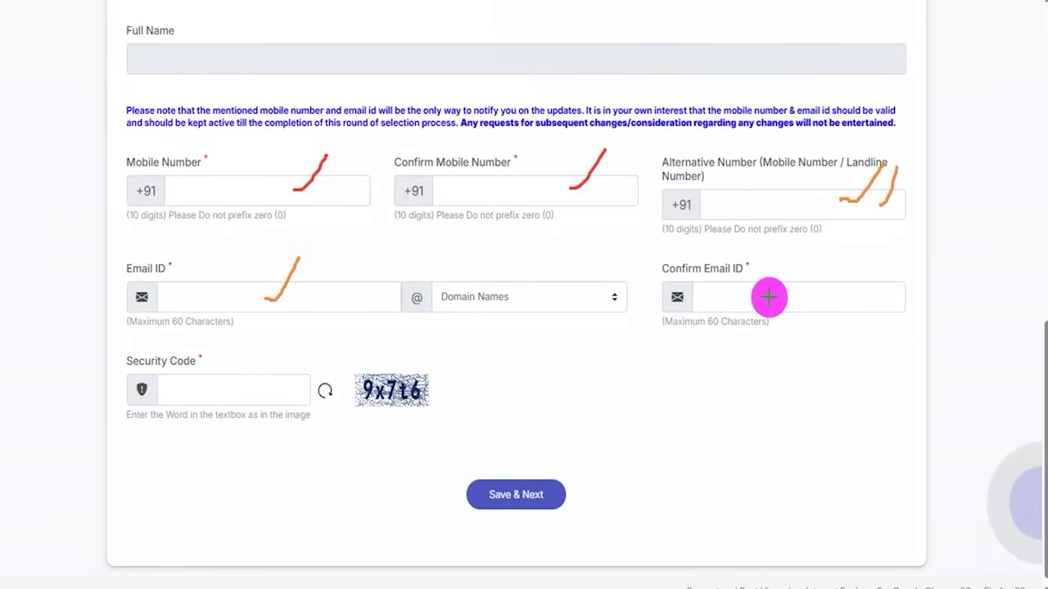
pyautogui.moveTo(769, 297); pyautogui.dragTo(800, 256)
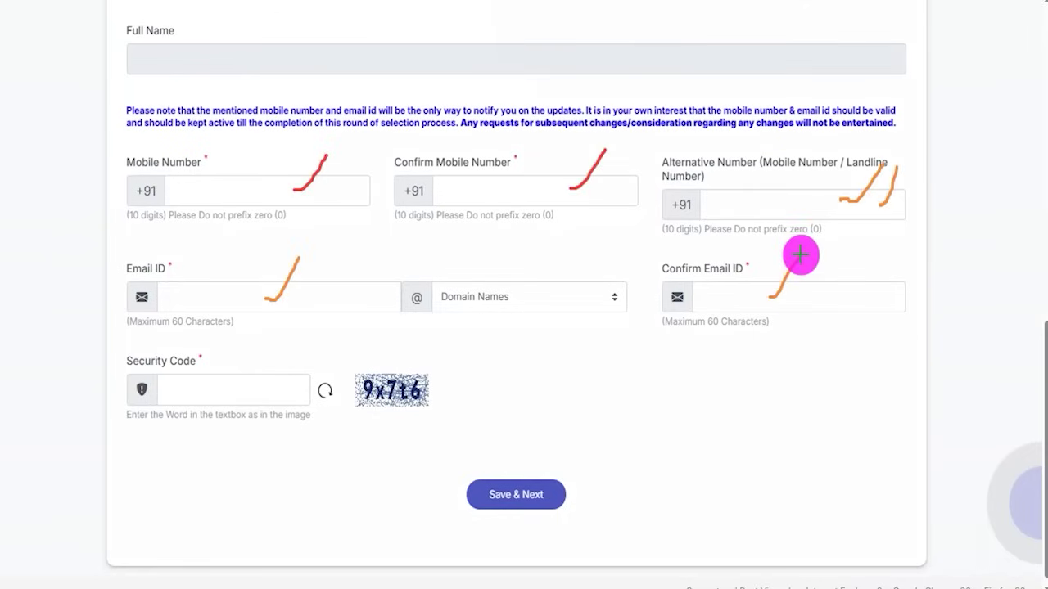
# - Tick the security code image and its entry field in orange, and draw an arrow towards Save & Next
pyautogui.moveTo(427, 395); pyautogui.dragTo(470, 356)
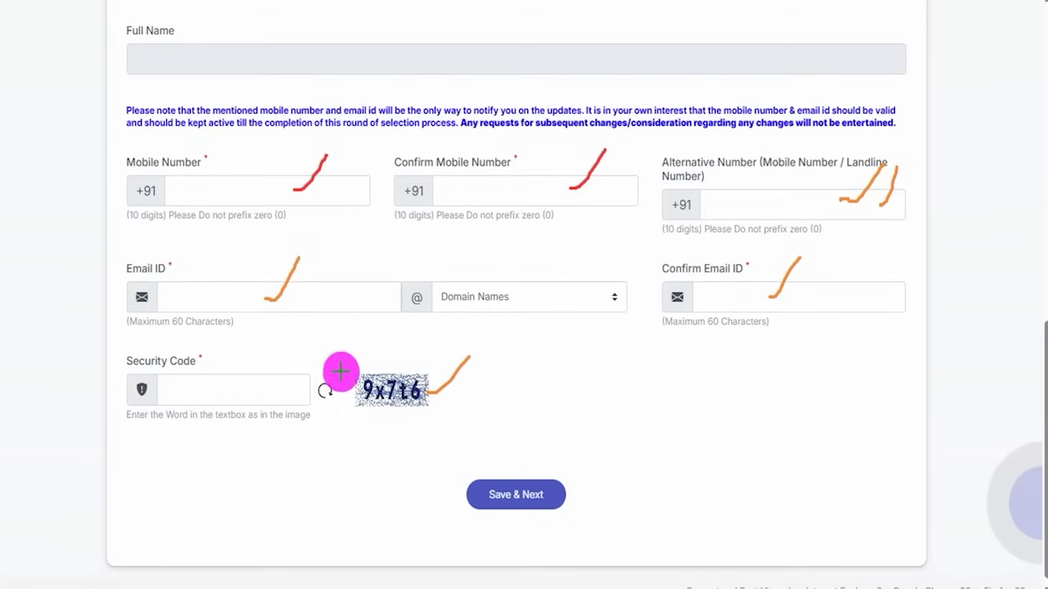
pyautogui.moveTo(290, 390); pyautogui.dragTo(334, 349)
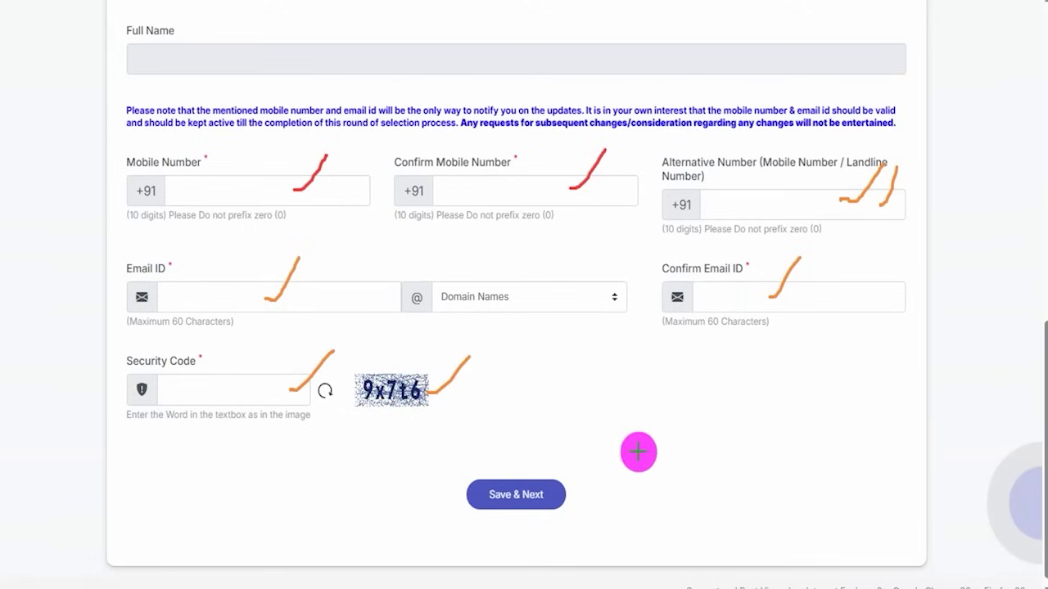
pyautogui.moveTo(823, 446); pyautogui.dragTo(601, 484)
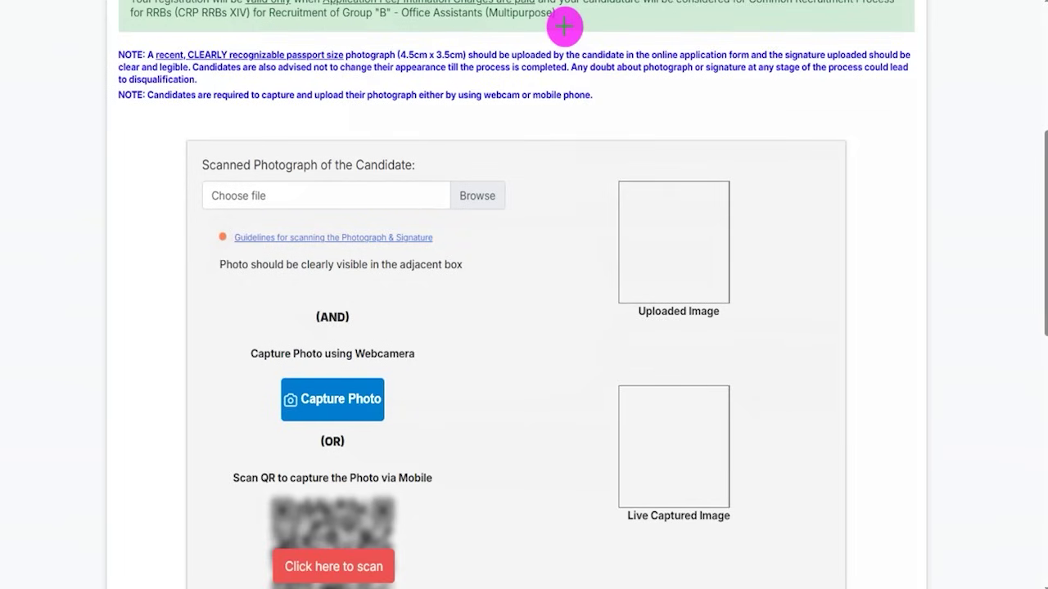
# - Tick the scanned photograph upload and the webcam Capture Photo option in magenta on the Photo & Signature page
pyautogui.moveTo(544, 214); pyautogui.dragTo(576, 192)
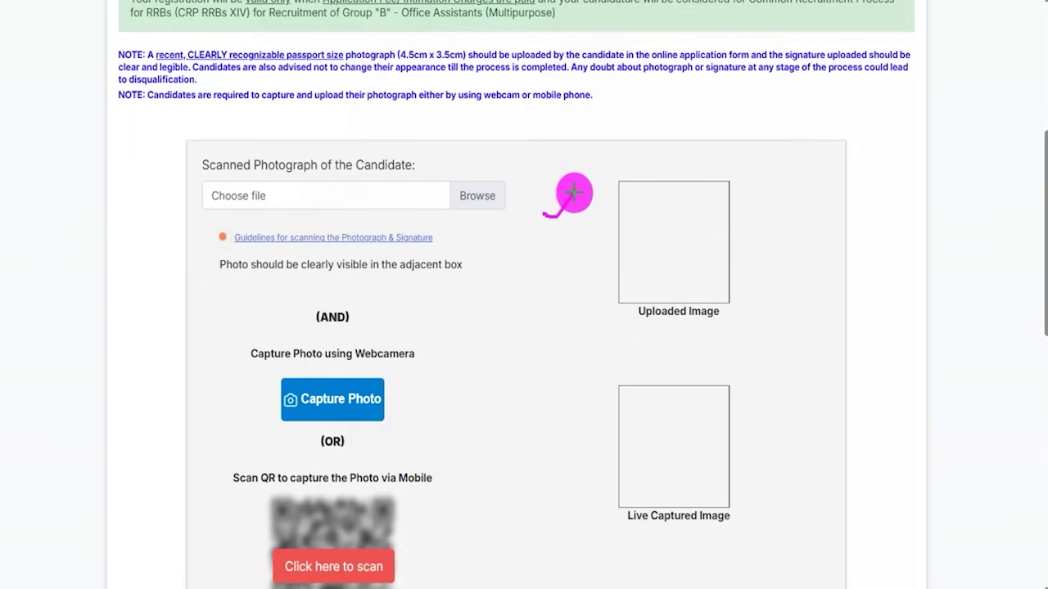
pyautogui.moveTo(491, 401); pyautogui.dragTo(534, 366)
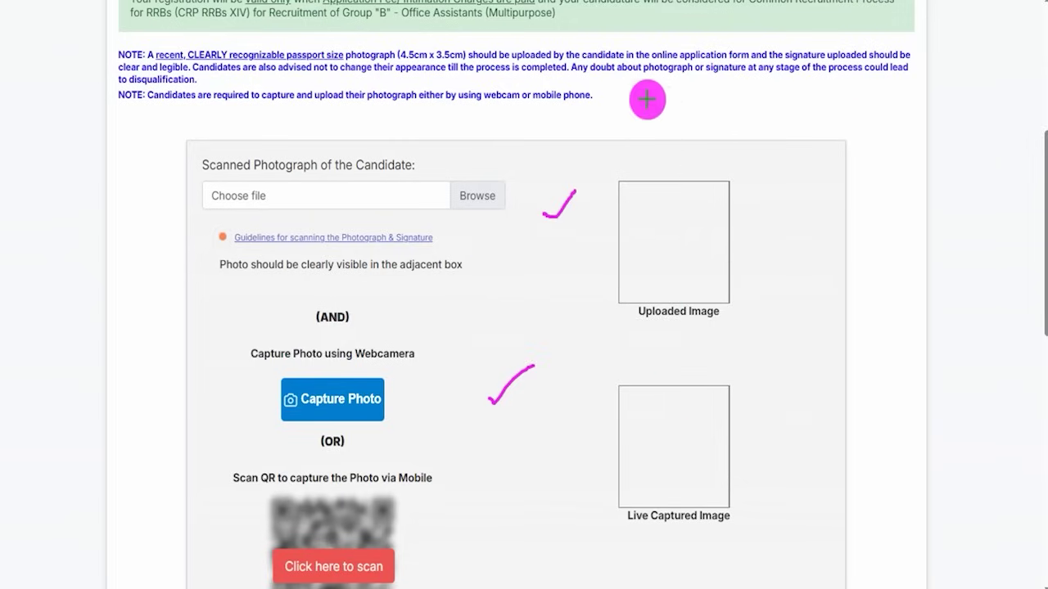
# - Open the photograph and signature scanning guidelines and highlight the 4.5cm × 3.5cm image size and the 20kb–50 kb file size
pyautogui.press('Escape')
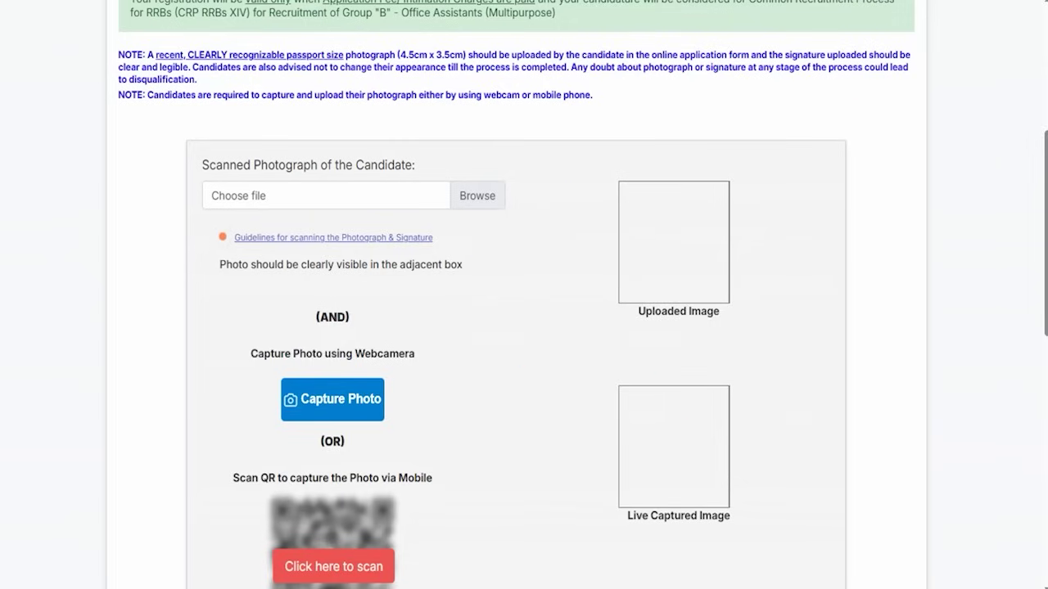
pyautogui.moveTo(202, 215); pyautogui.dragTo(452, 253)
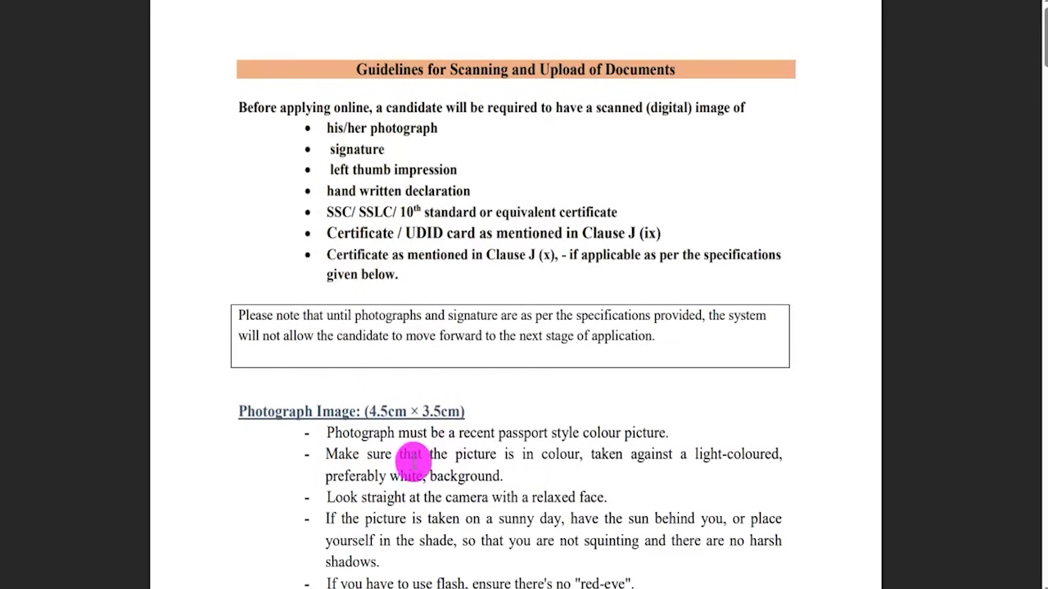
pyautogui.scroll(-3, 413, 462)
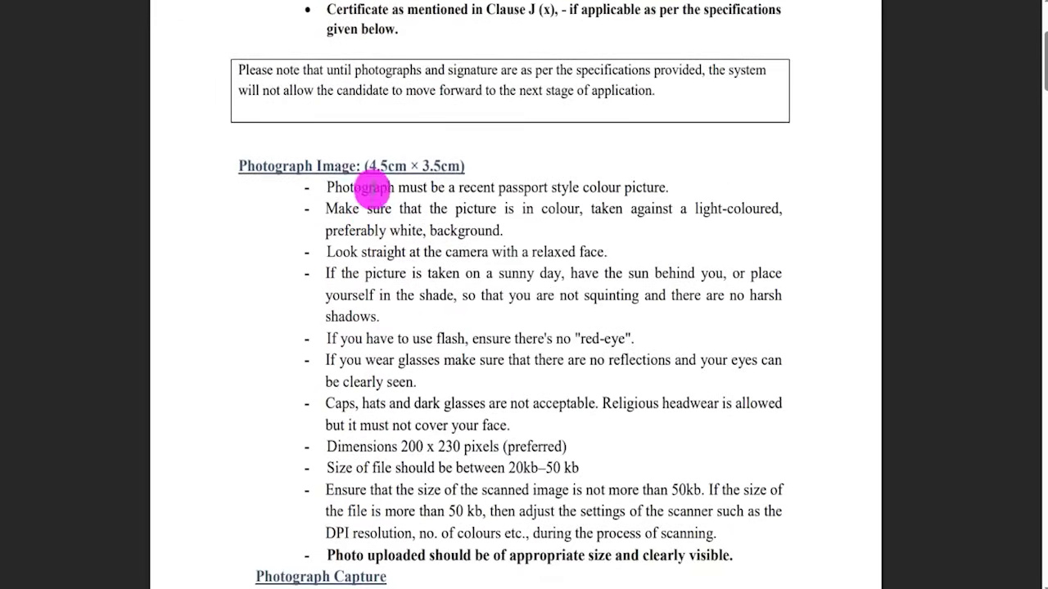
pyautogui.moveTo(370, 165); pyautogui.dragTo(452, 164)
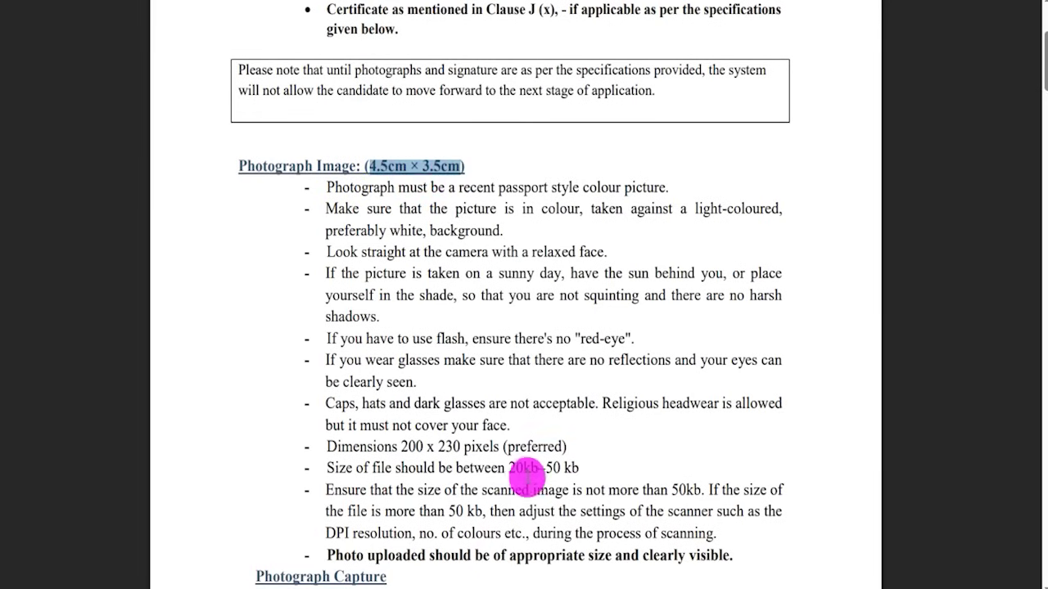
pyautogui.moveTo(509, 467); pyautogui.dragTo(580, 468)
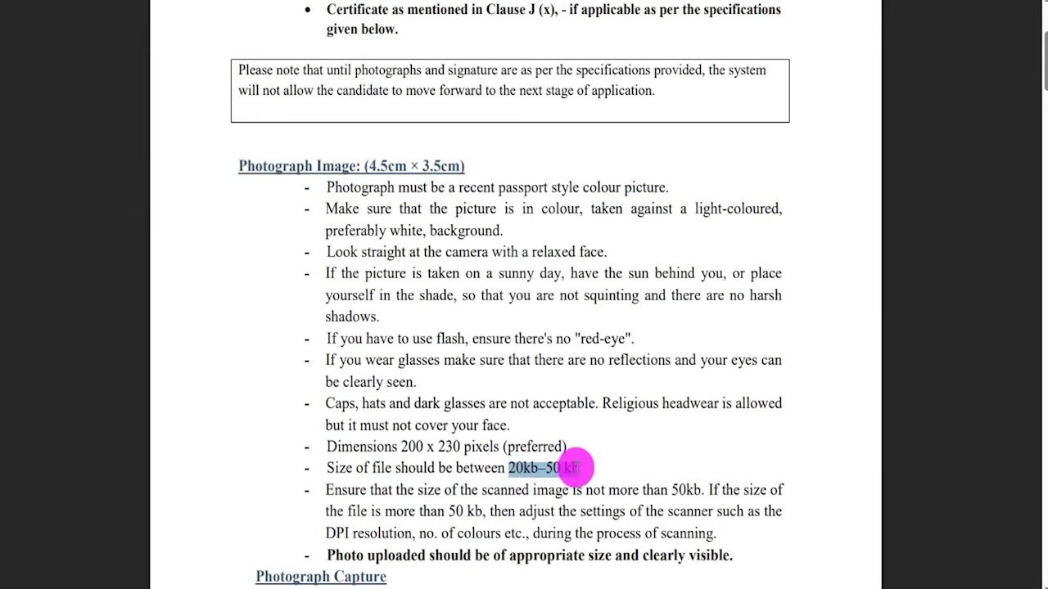
# - Highlight the Photograph Capture heading in the guidelines and read the webcam and mobile capture instructions
pyautogui.scroll(-2, 489, 426)
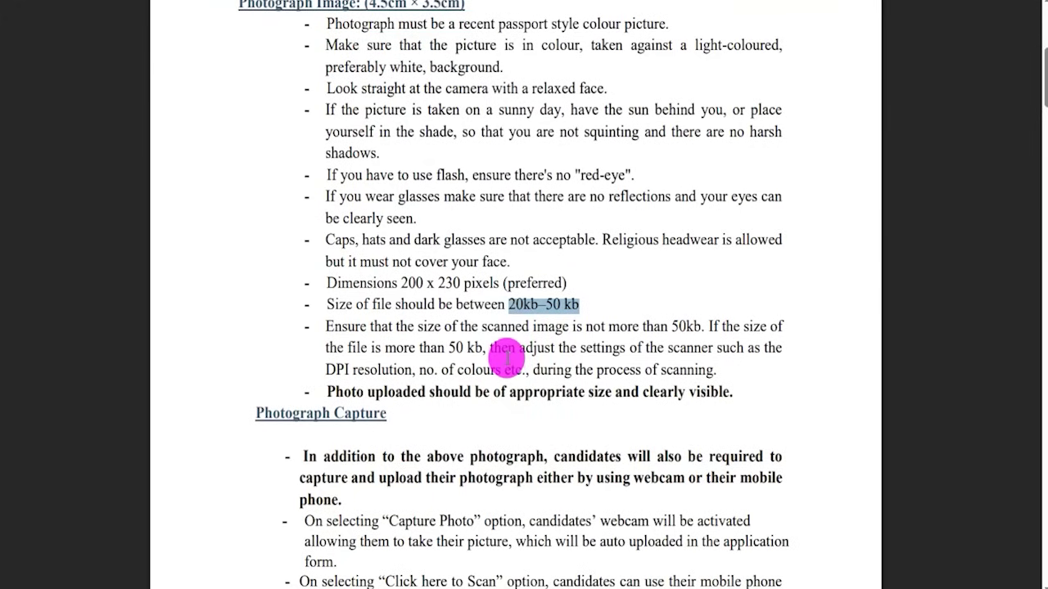
pyautogui.scroll(-3, 508, 357)
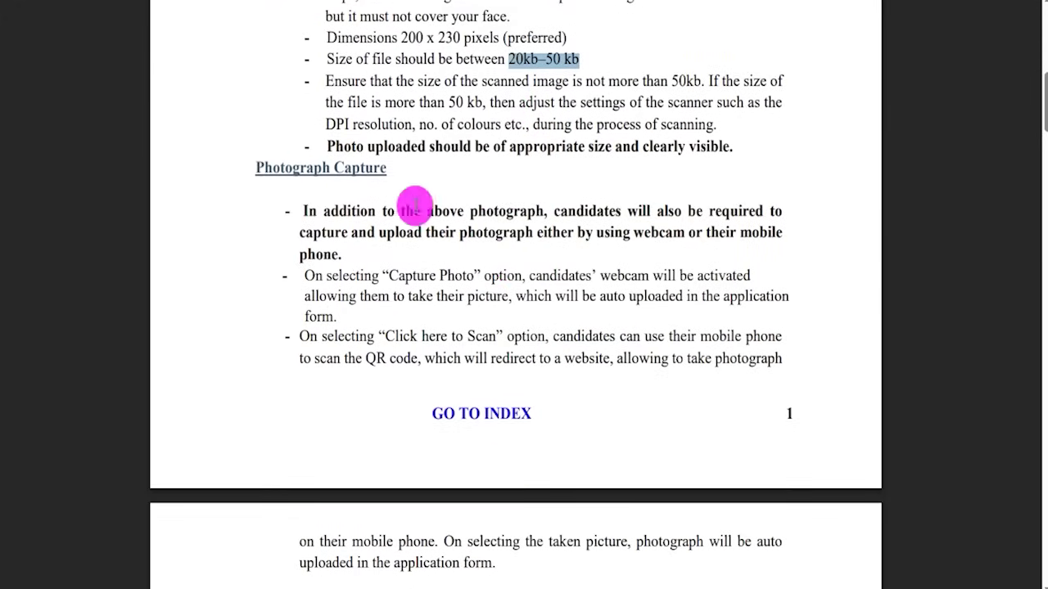
pyautogui.click(295, 168)
pyautogui.moveTo(294, 167); pyautogui.dragTo(364, 168)
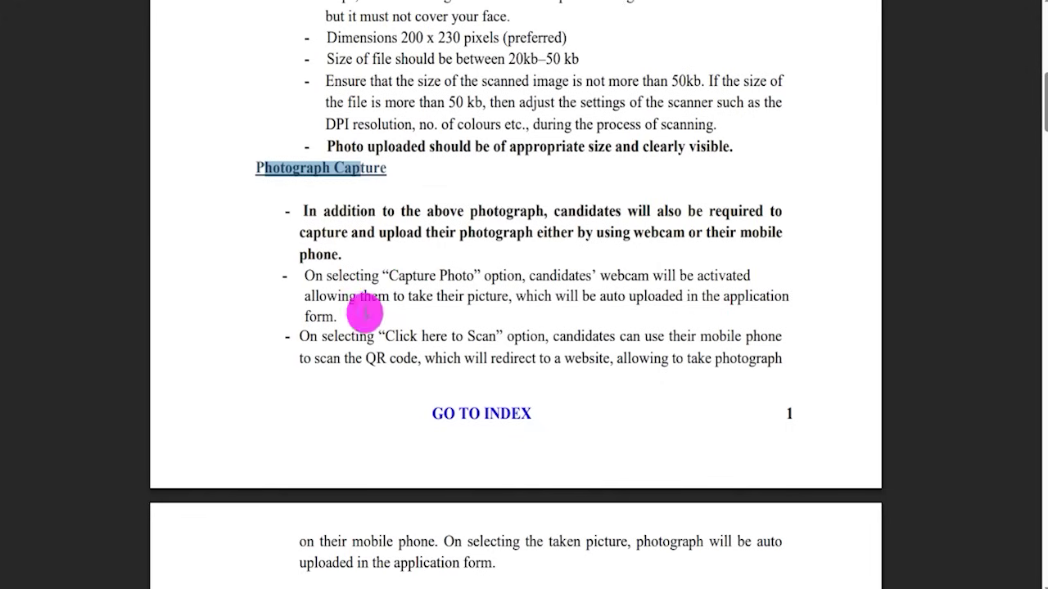
# - Read the Do's and Don'ts of Photo Capture table, highlighting the captured-photo, small-size, coloured-glasses, shadow and dark-background points
pyautogui.scroll(-3, 363, 343)
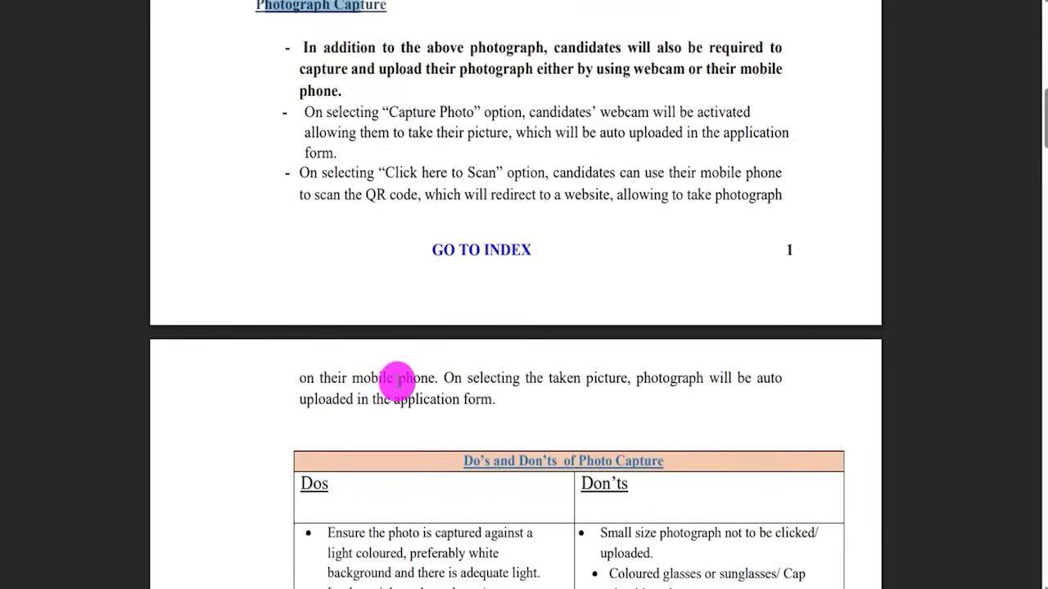
pyautogui.scroll(-6, 396, 381)
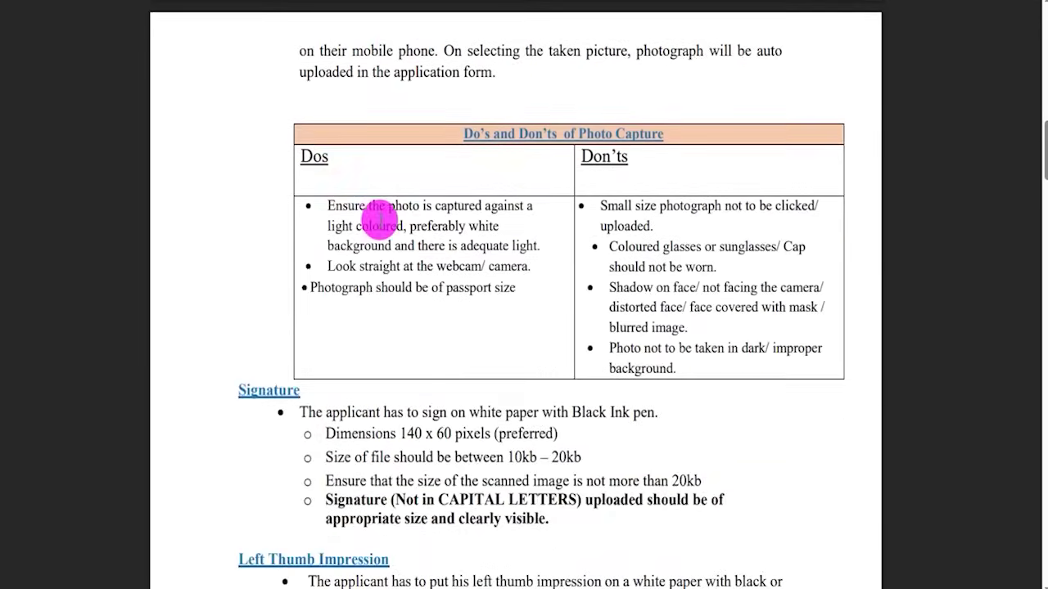
pyautogui.moveTo(410, 206); pyautogui.dragTo(488, 211)
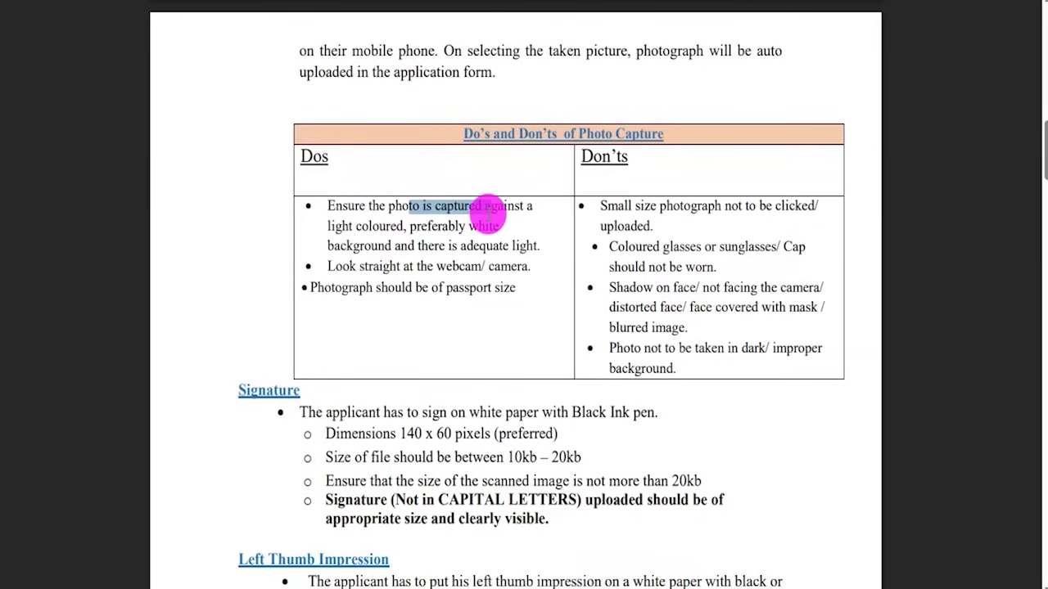
pyautogui.moveTo(632, 206); pyautogui.dragTo(678, 206)
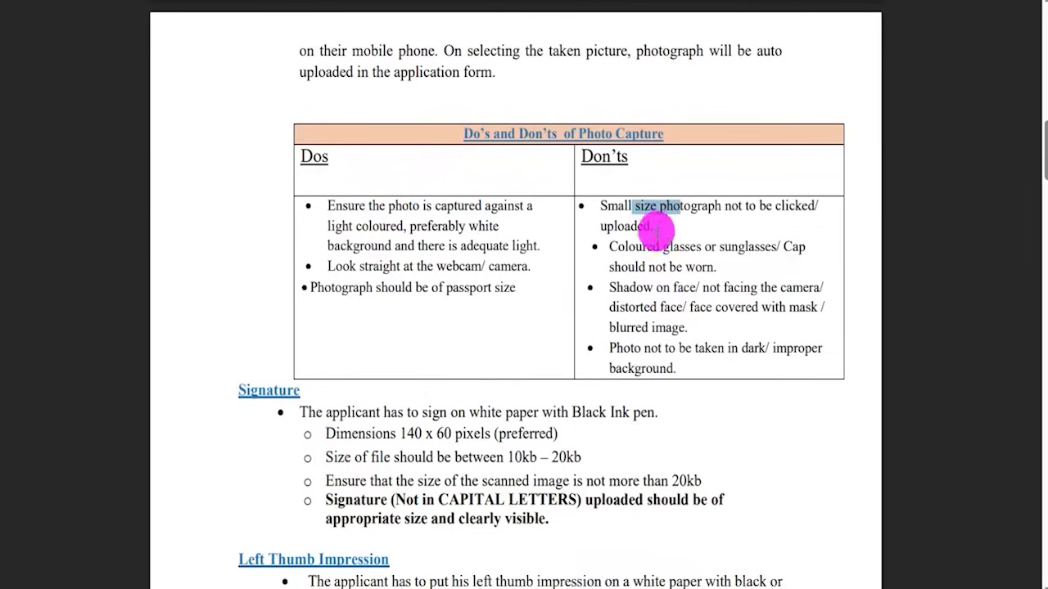
pyautogui.moveTo(637, 247); pyautogui.dragTo(676, 247)
pyautogui.moveTo(630, 288); pyautogui.dragTo(683, 286)
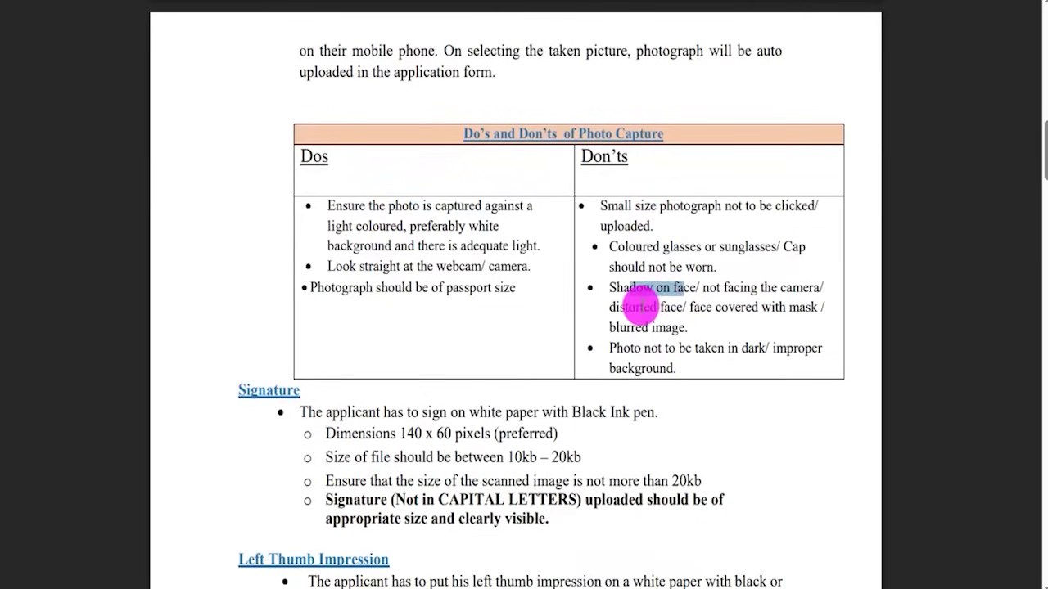
pyautogui.moveTo(624, 348); pyautogui.dragTo(642, 348)
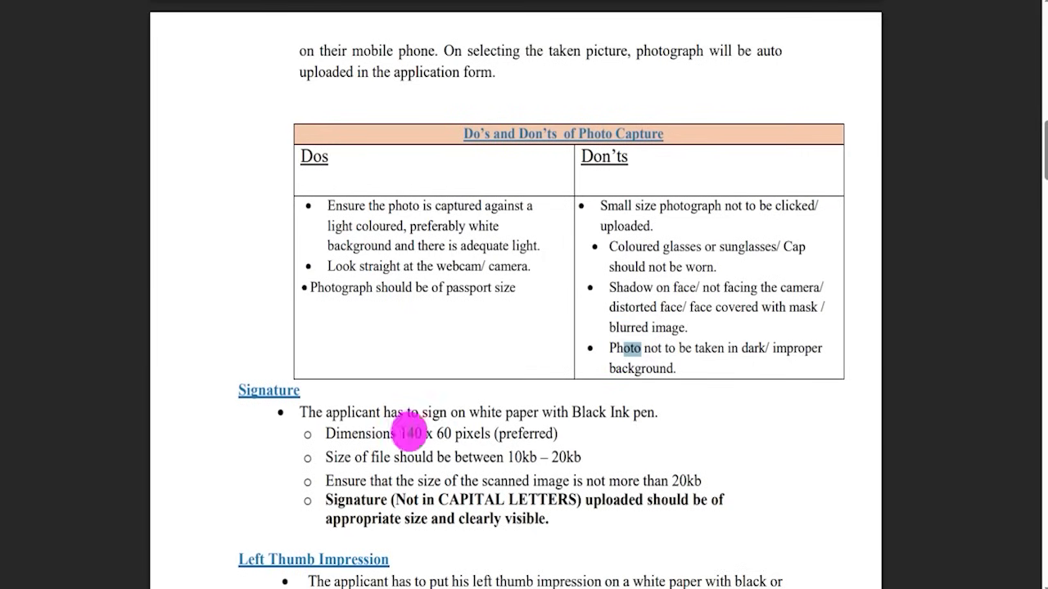
# - Read the Signature guidelines, highlighting the white paper and Black Ink pen rule and the 10kb – 20kb file size
pyautogui.moveTo(349, 413); pyautogui.dragTo(532, 411)
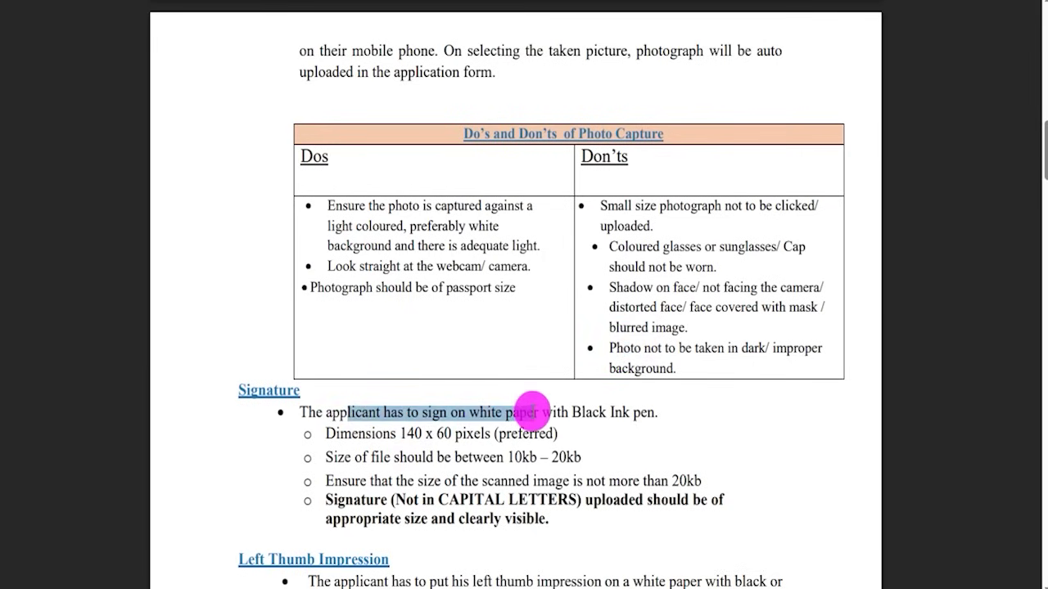
pyautogui.click(486, 409)
pyautogui.moveTo(478, 412); pyautogui.dragTo(615, 412)
pyautogui.moveTo(401, 434); pyautogui.dragTo(571, 457)
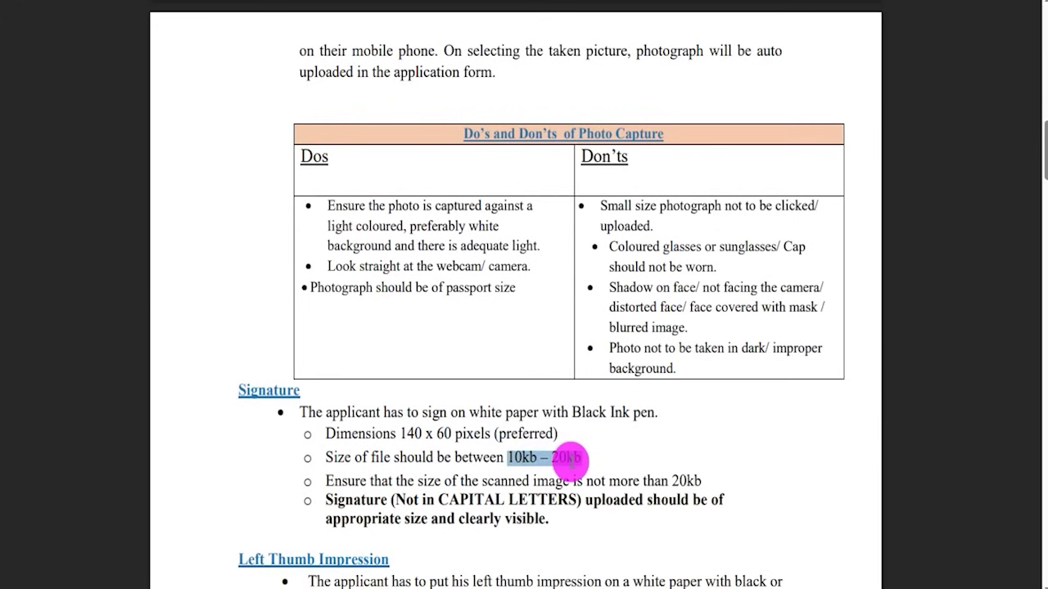
pyautogui.moveTo(449, 499)
pyautogui.mouseDown()
pyautogui.moveTo(524, 501)
pyautogui.moveTo(508, 480)
pyautogui.mouseUp()
pyautogui.click(463, 456)
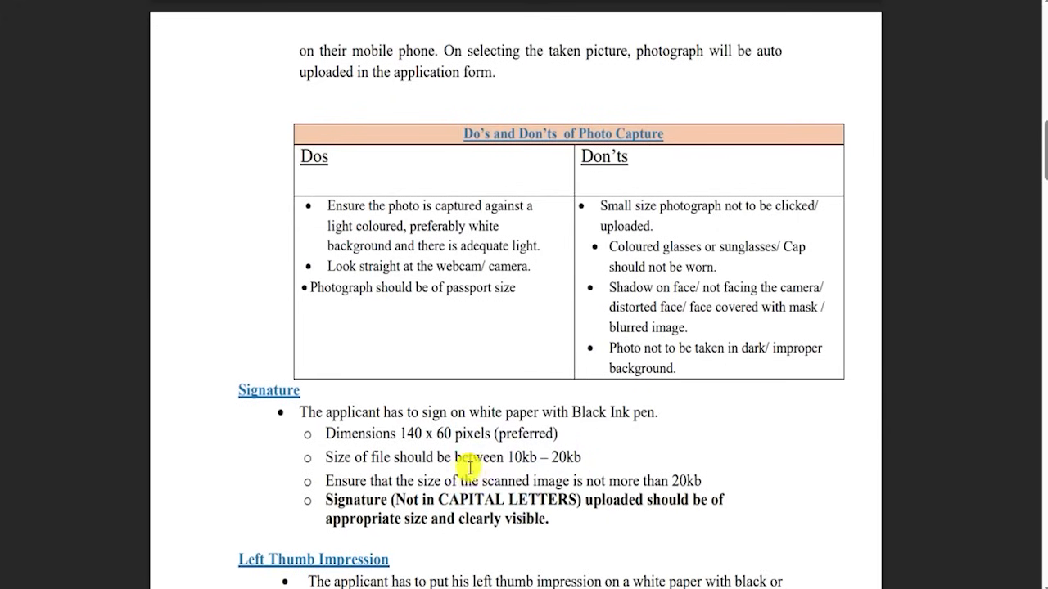
pyautogui.scroll(-5, 456, 402)
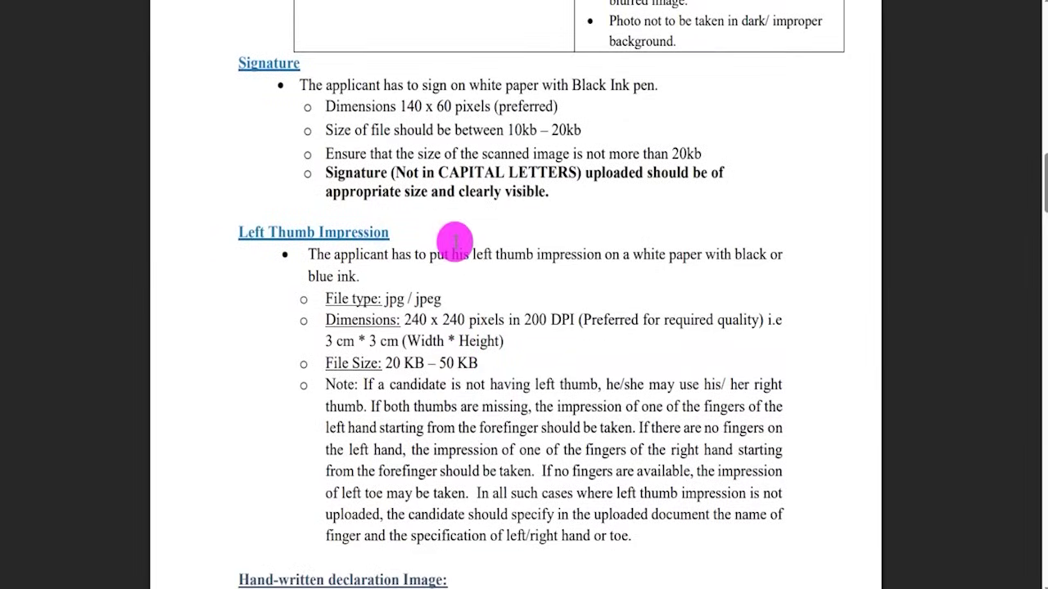
# - Return to the application form and tick the photo Browse option in orange, and Uploaded Image, Capture Photo and the QR scan option in red
pyautogui.hotkey('ctrl', 'Tab')
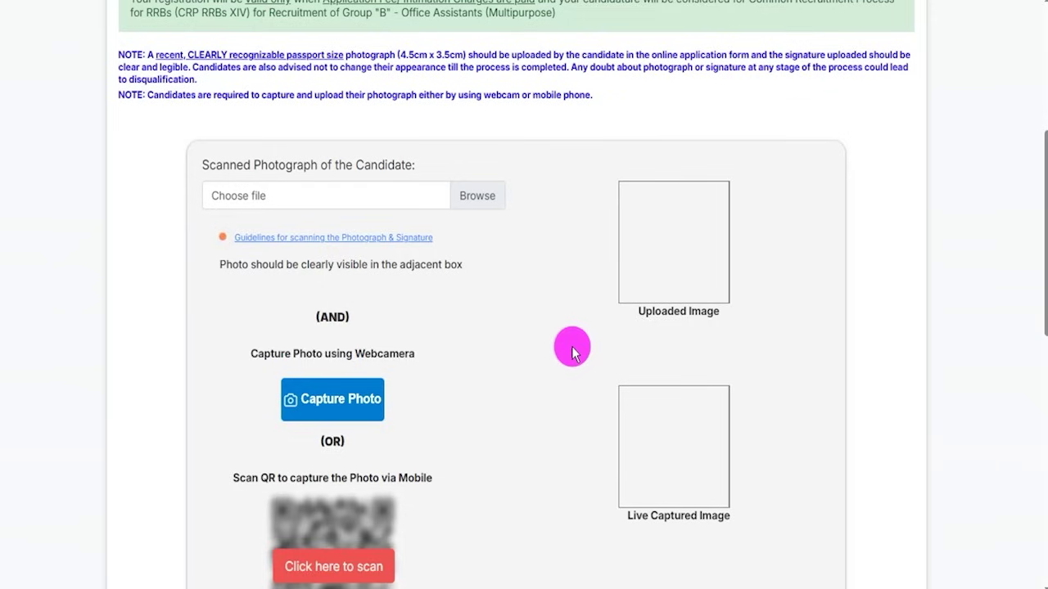
pyautogui.scroll(-2, 573, 352)
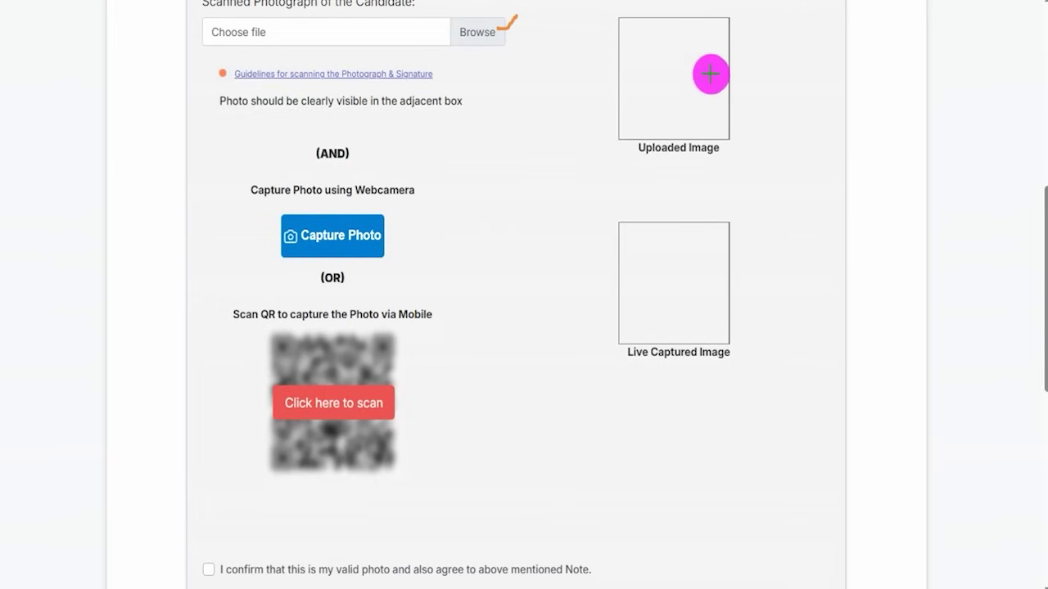
pyautogui.moveTo(709, 75); pyautogui.dragTo(741, 51)
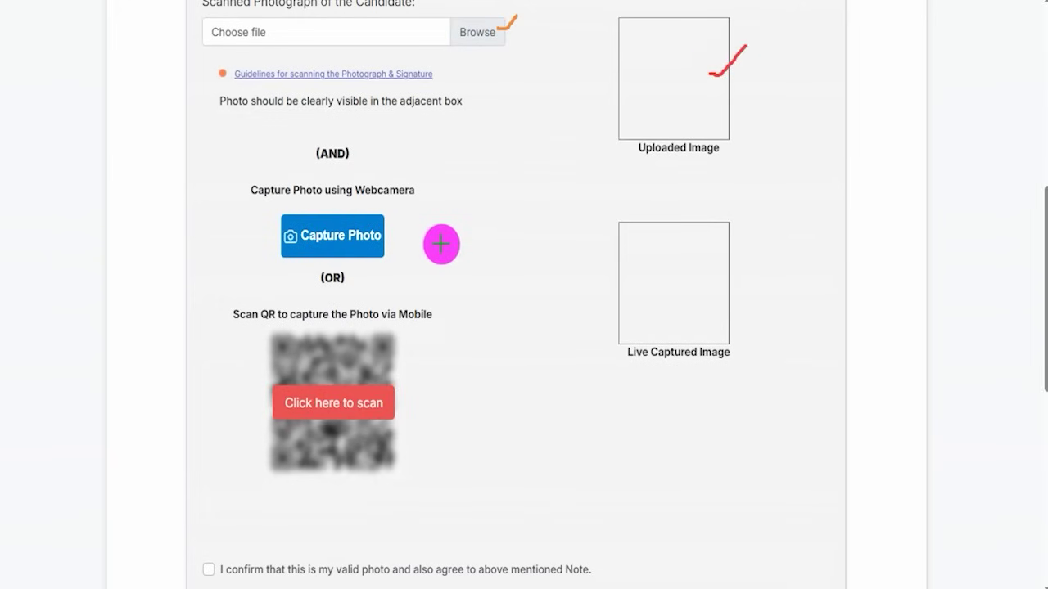
pyautogui.moveTo(376, 228); pyautogui.dragTo(420, 182)
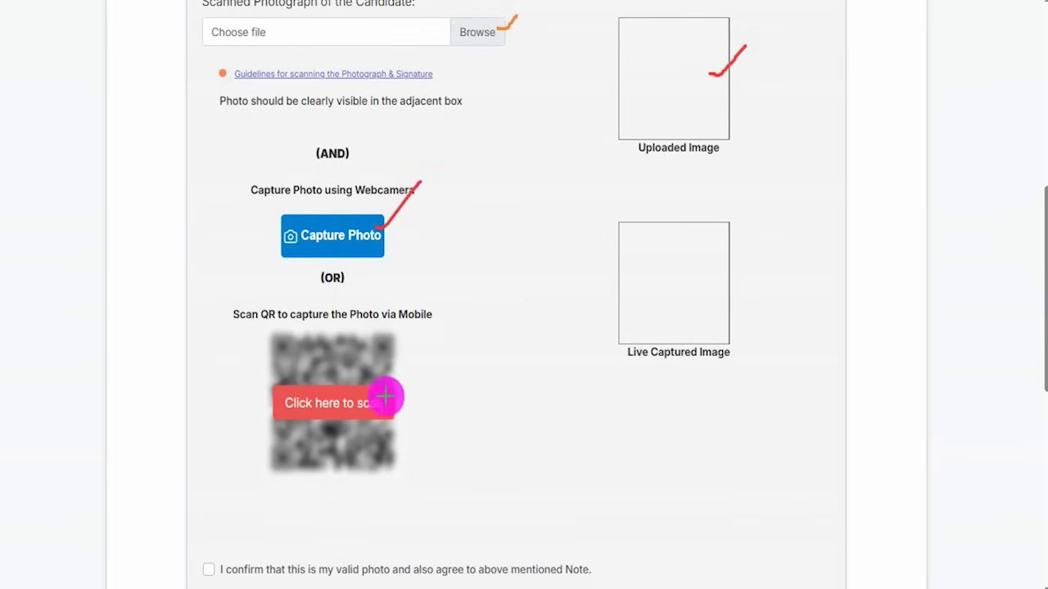
pyautogui.moveTo(394, 401); pyautogui.dragTo(451, 331)
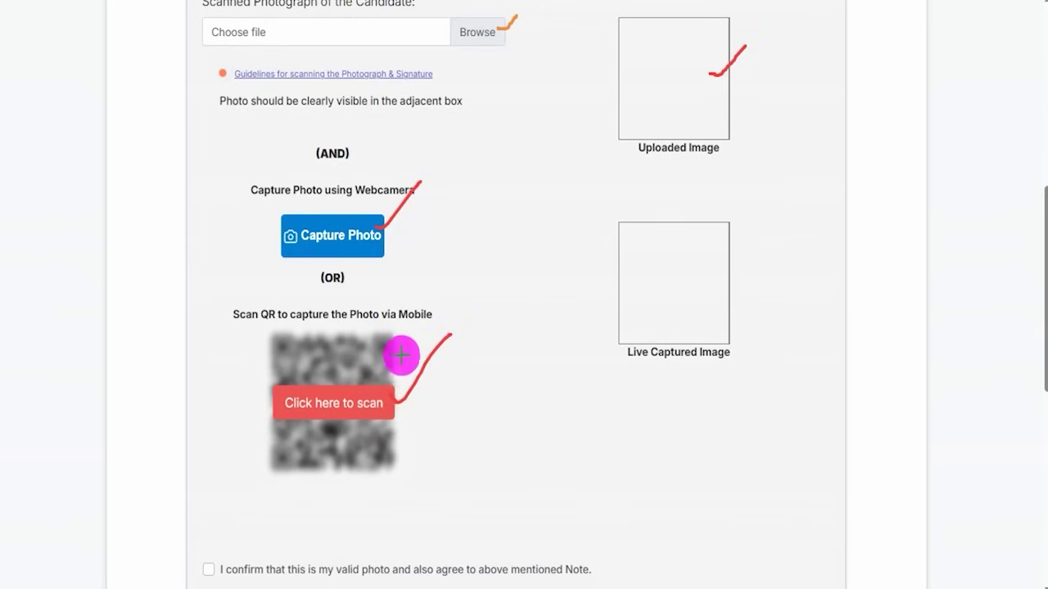
pyautogui.moveTo(377, 358); pyautogui.dragTo(409, 333)
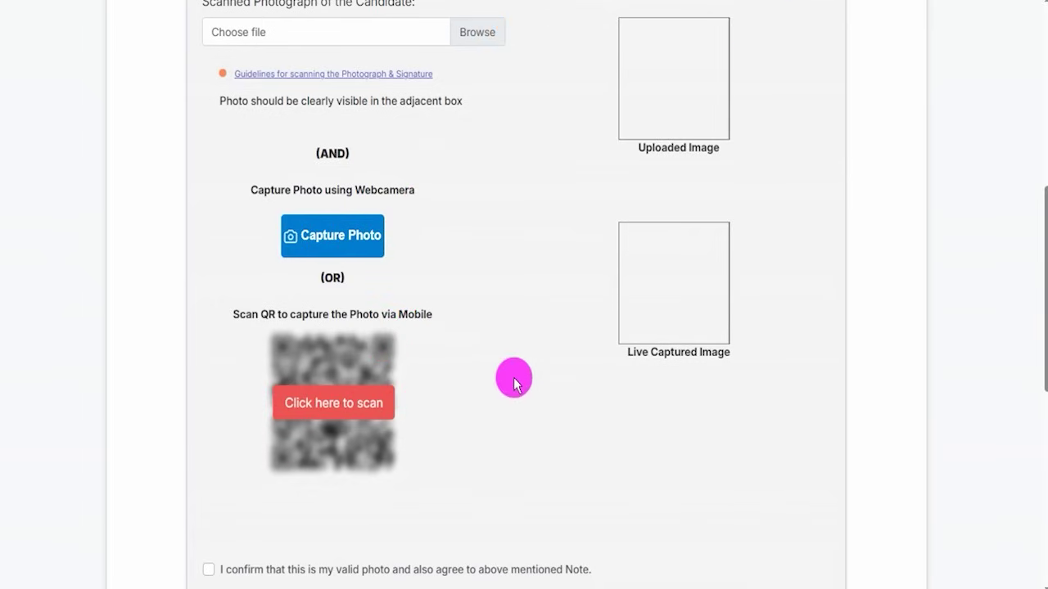
# - Tick the scanned signature Browse option and the confirmation checkboxes for the signature and the photo
pyautogui.scroll(-5, 505, 380)
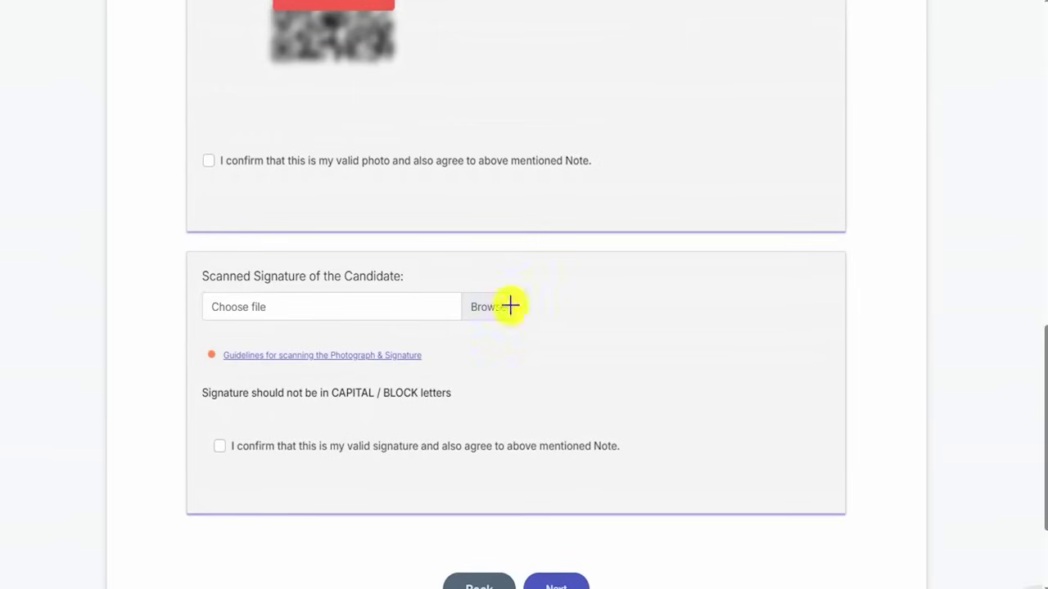
pyautogui.moveTo(510, 306); pyautogui.dragTo(549, 279)
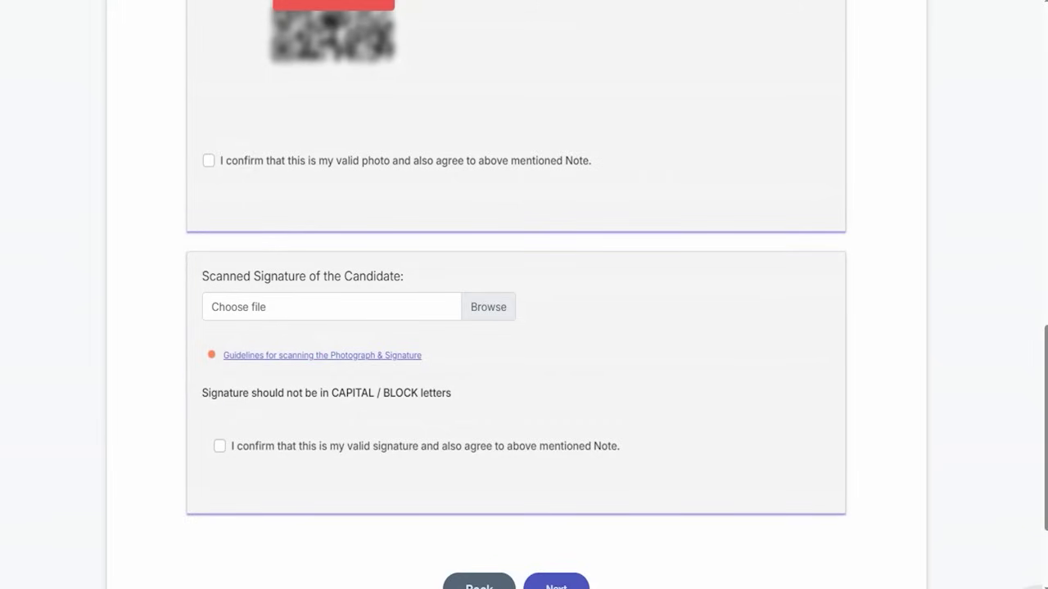
pyautogui.moveTo(219, 449); pyautogui.dragTo(266, 404)
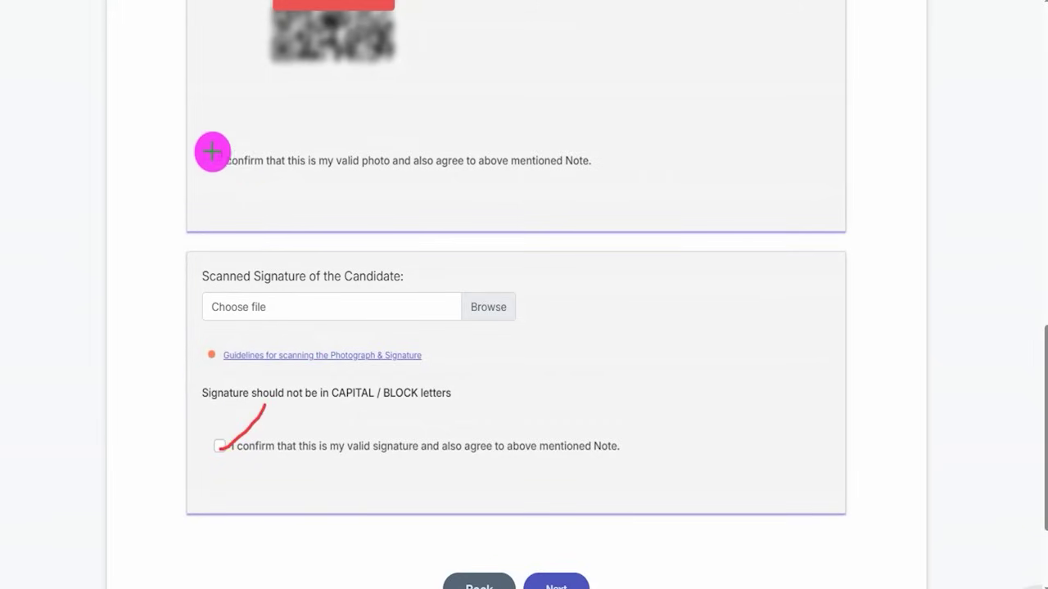
pyautogui.moveTo(213, 160); pyautogui.dragTo(296, 94)
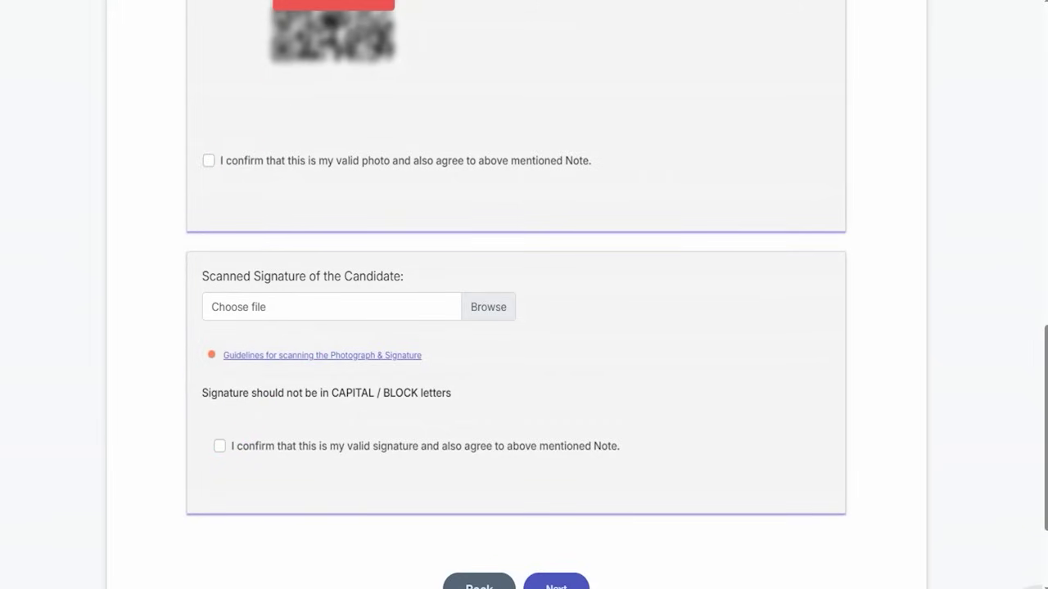
# - Draw an arrow towards Next, and select ST as the category on the Basic Details page
pyautogui.scroll(-2, 680, 454)
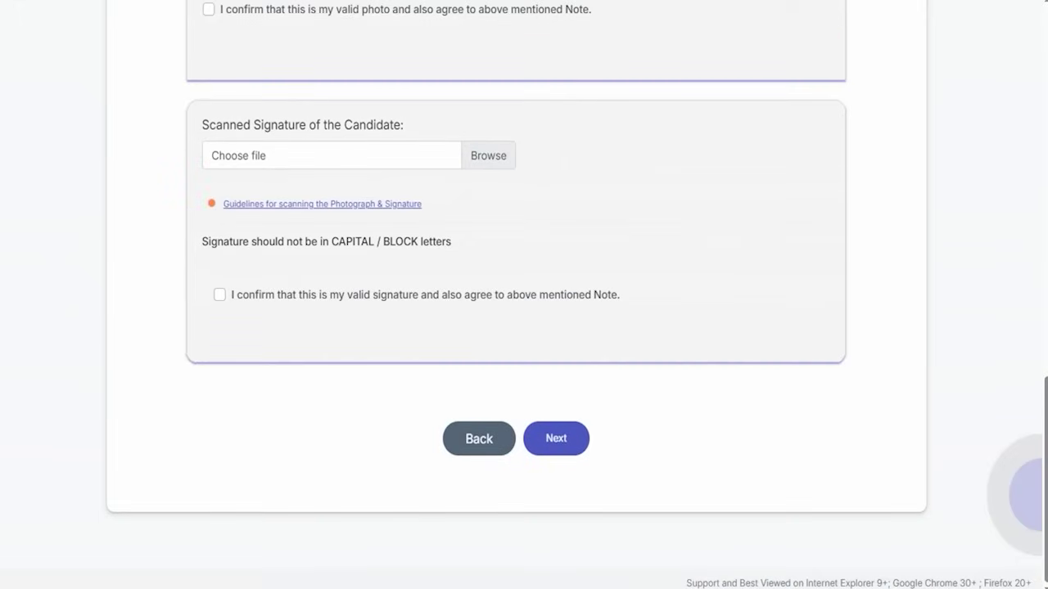
pyautogui.moveTo(886, 399)
pyautogui.mouseDown()
pyautogui.moveTo(636, 420)
pyautogui.moveTo(603, 438)
pyautogui.mouseUp()
pyautogui.click(588, 439)
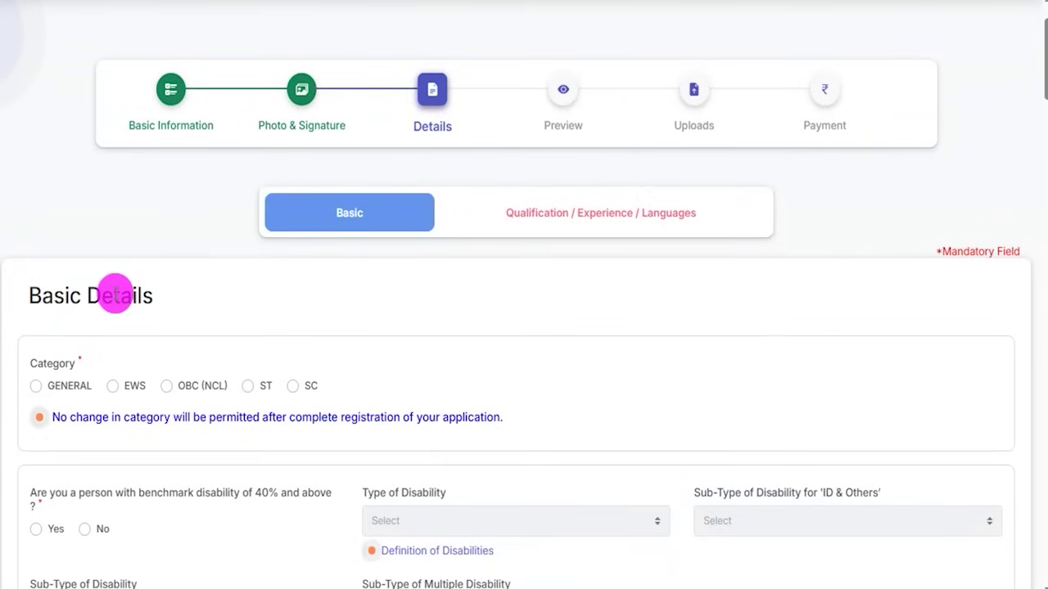
pyautogui.click(263, 396)
pyautogui.click(644, 190)
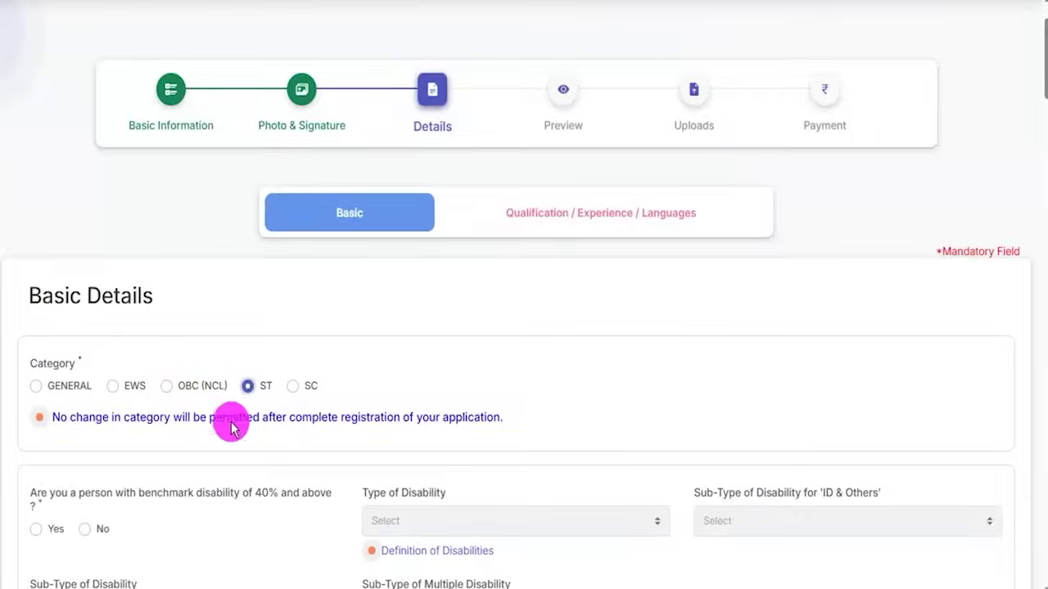
# - Answer Yes to the benchmark disability question and set the type of disability to HI
pyautogui.scroll(-2, 231, 426)
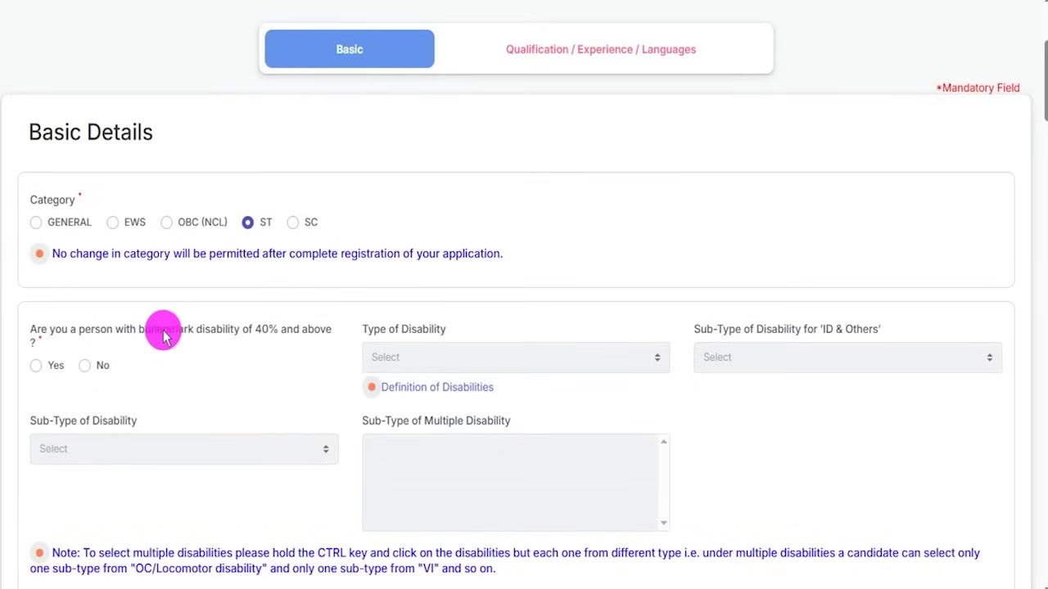
pyautogui.click(37, 367)
pyautogui.click(456, 348)
pyautogui.click(423, 402)
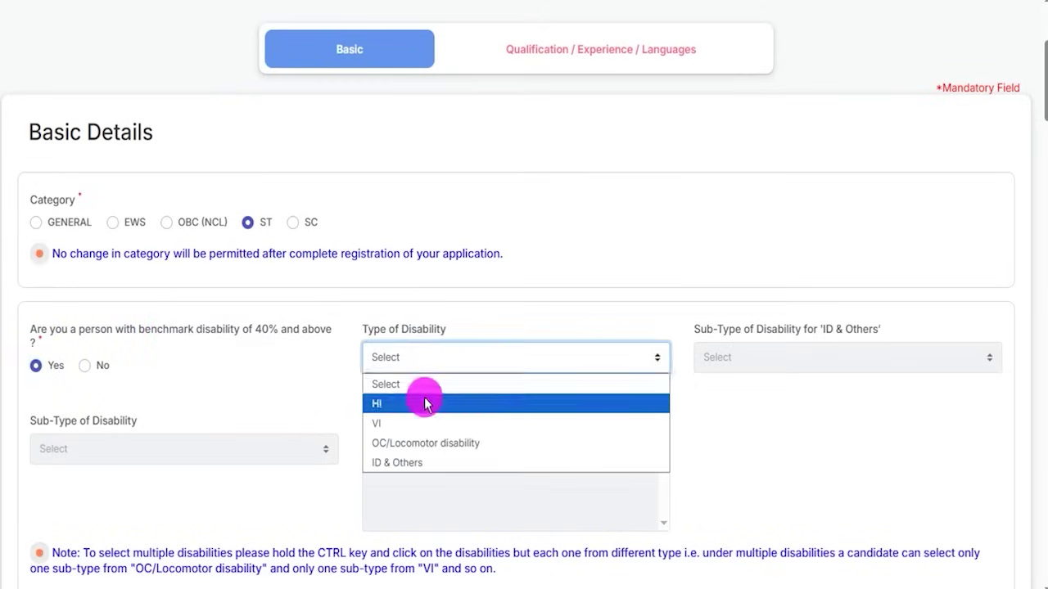
pyautogui.click(647, 145)
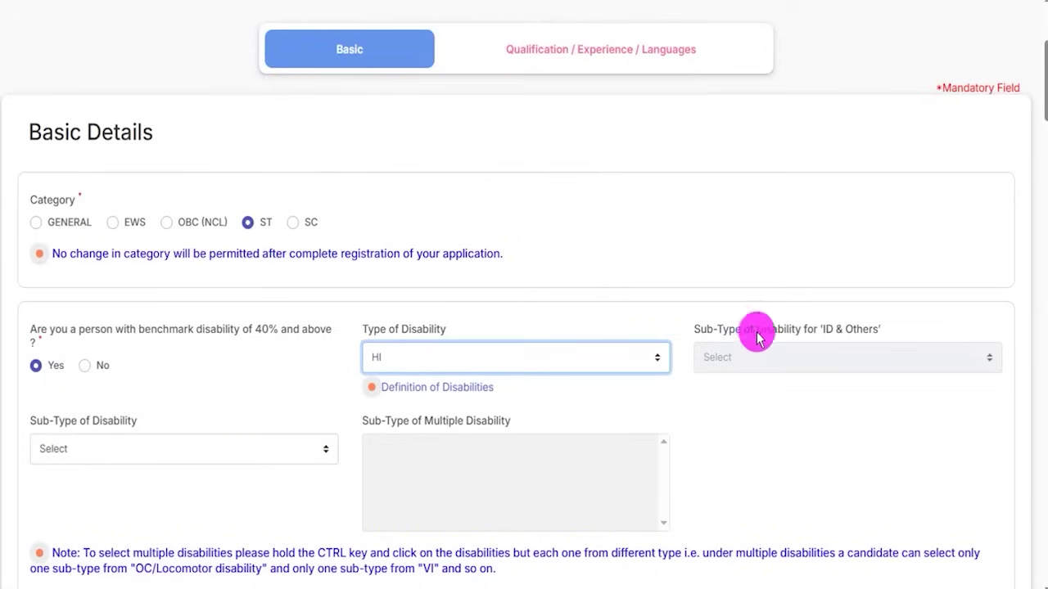
pyautogui.click(761, 357)
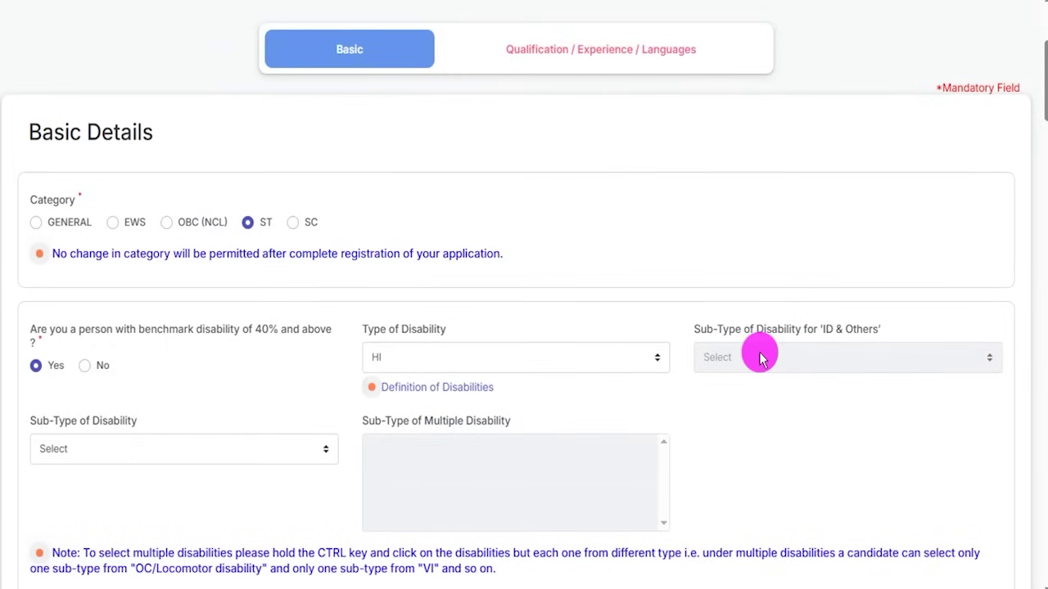
# - Set the sub-type of disability to Hard of Hearing, and change the benchmark disability answer to No
pyautogui.click(180, 454)
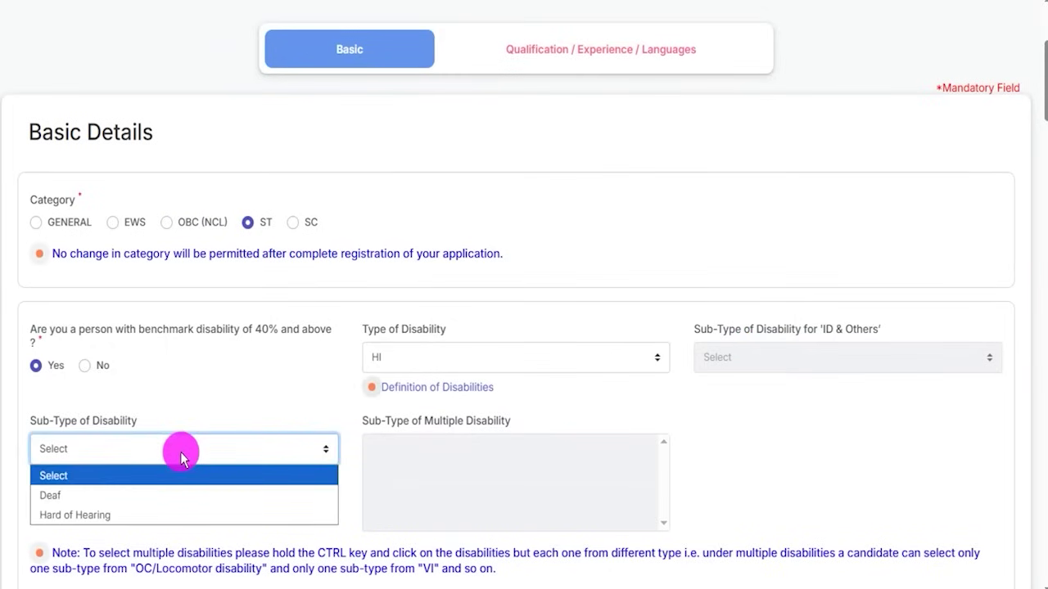
pyautogui.click(134, 514)
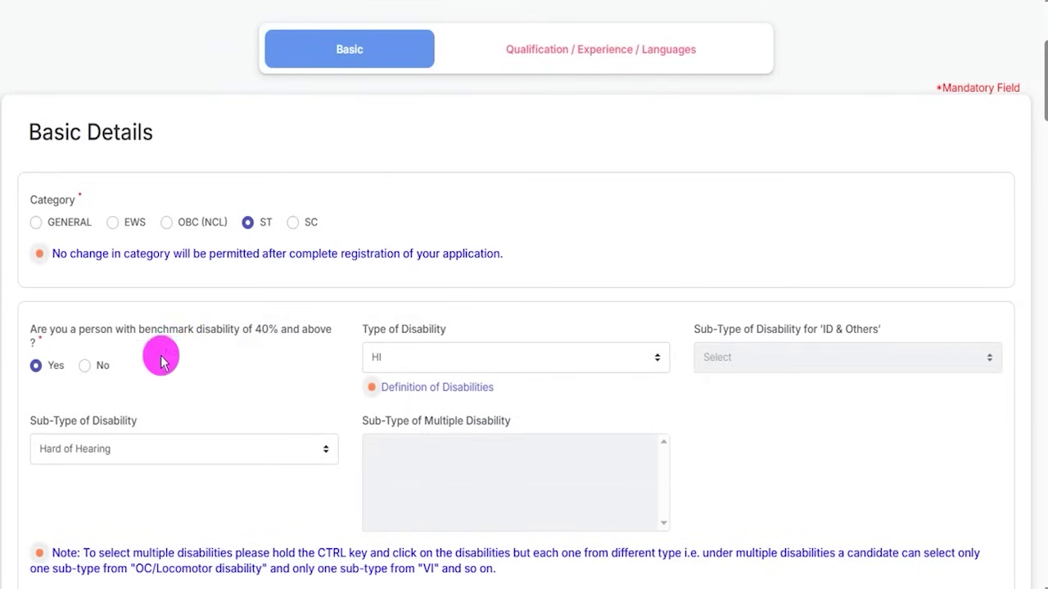
pyautogui.click(85, 366)
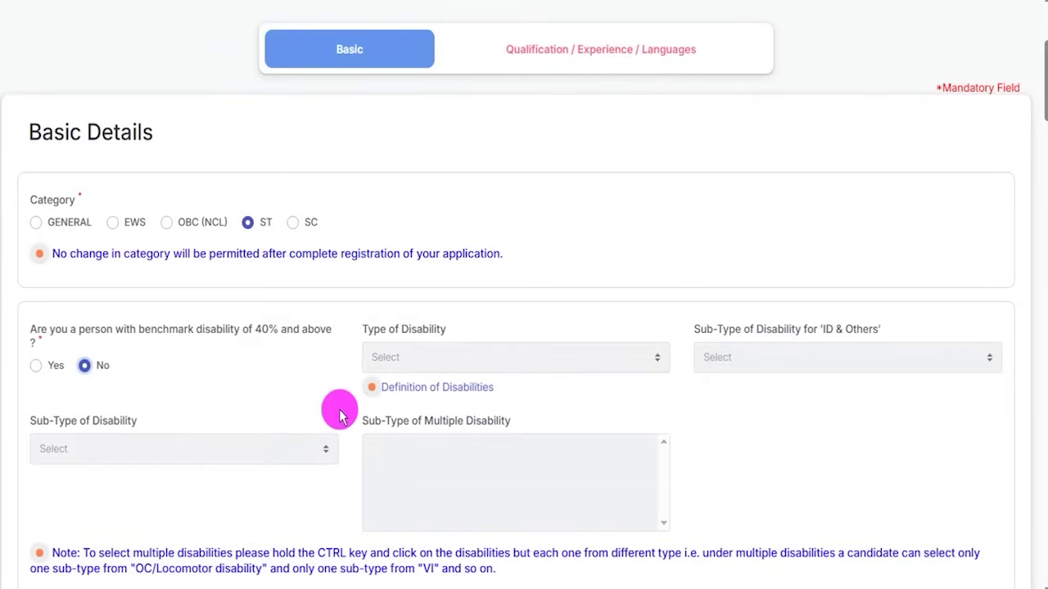
# - Answer No to the question on specified disability under sec 2(s) of the RPwD Act with difficulty in writing
pyautogui.scroll(-5, 584, 309)
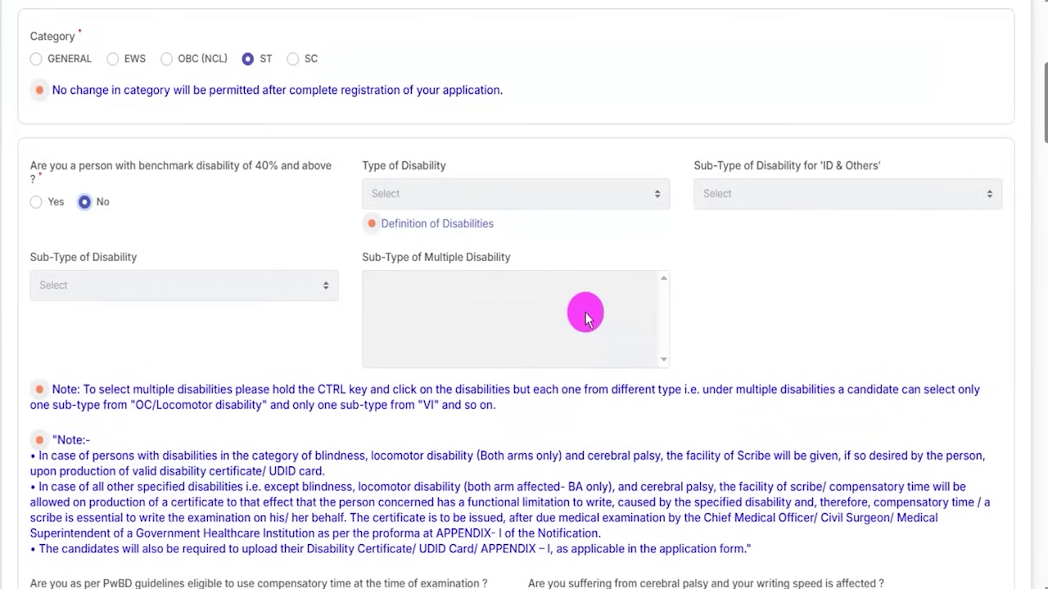
pyautogui.scroll(-2, 555, 308)
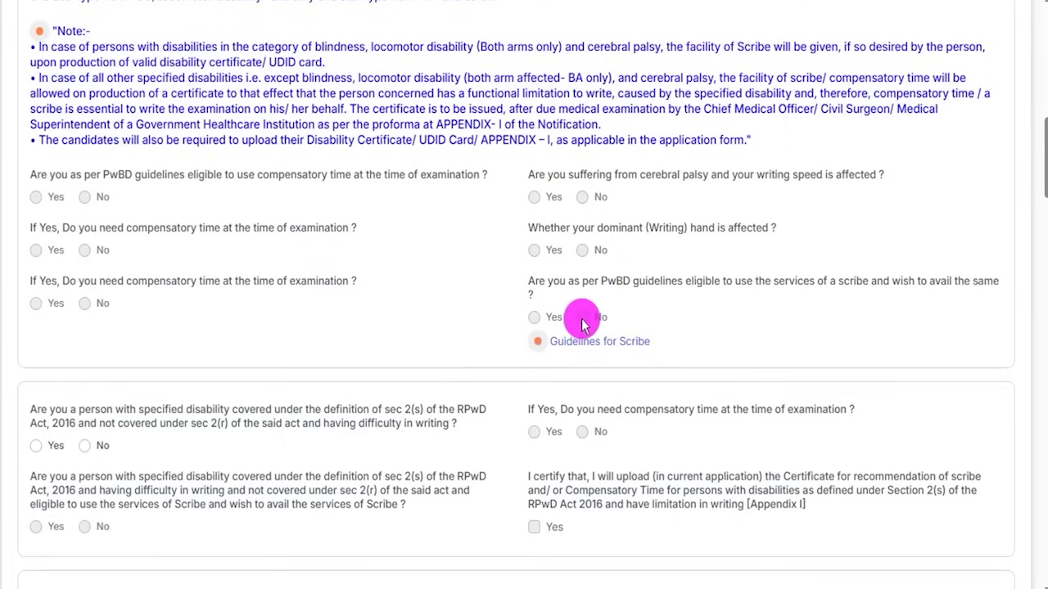
pyautogui.scroll(-3, 397, 271)
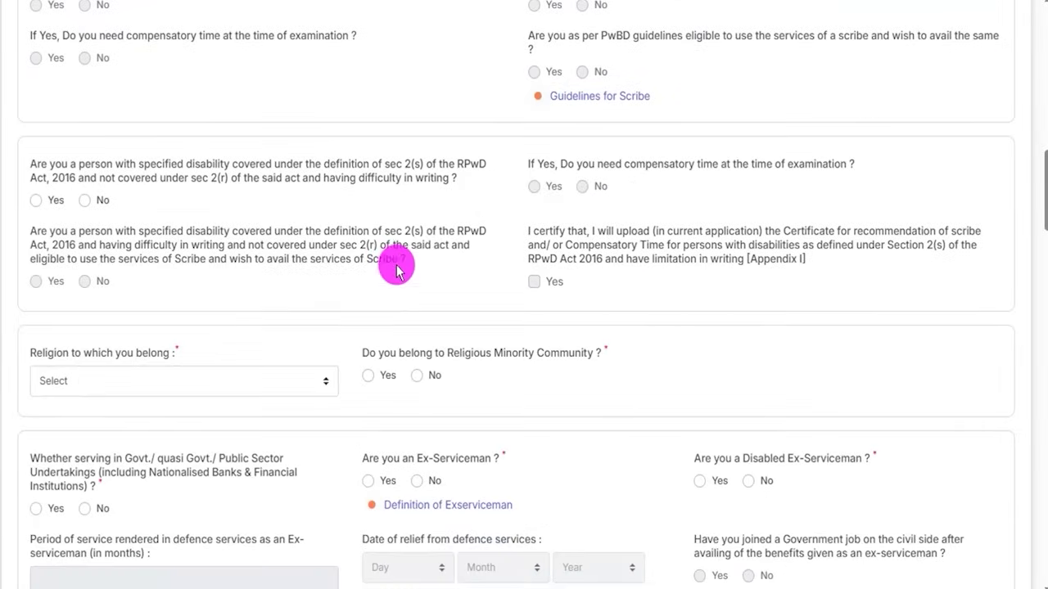
pyautogui.click(85, 202)
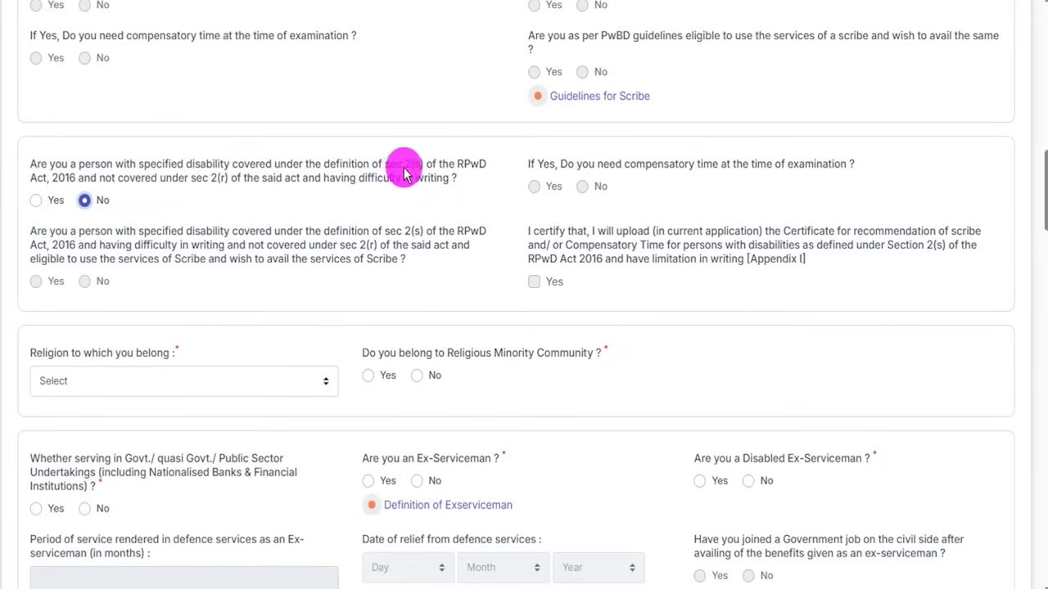
pyautogui.click(35, 202)
pyautogui.click(84, 201)
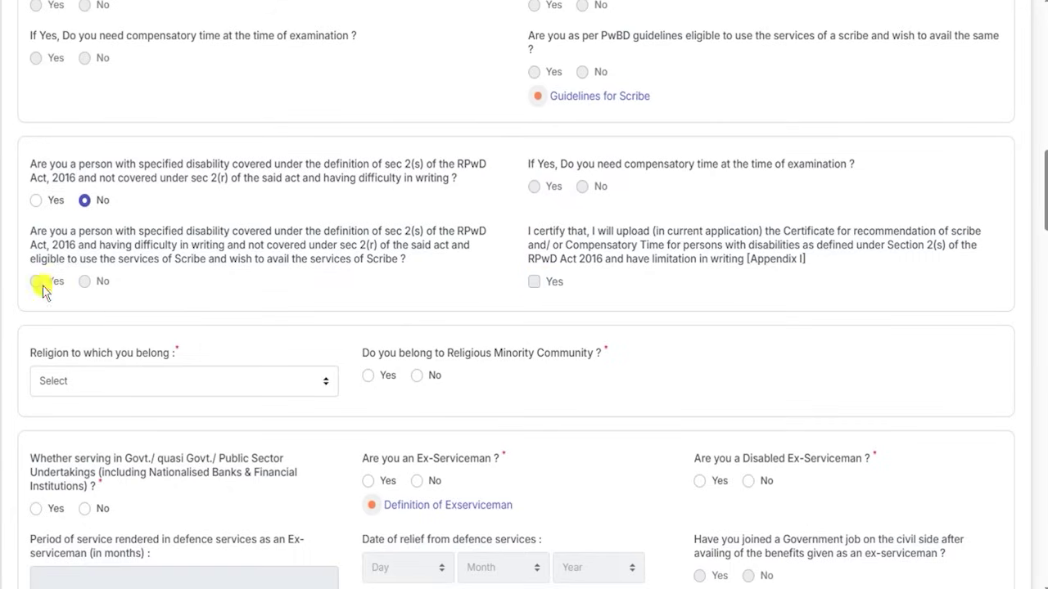
# - Set the religion to Hinduism and answer No to belonging to a religious minority community
pyautogui.scroll(-2, 187, 344)
pyautogui.click(163, 218)
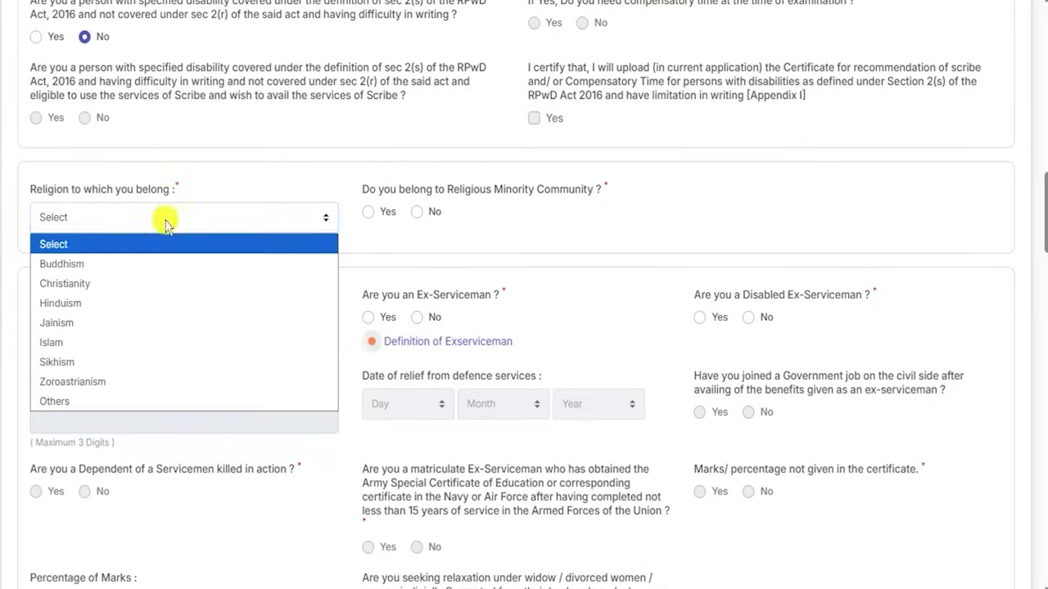
pyautogui.click(56, 304)
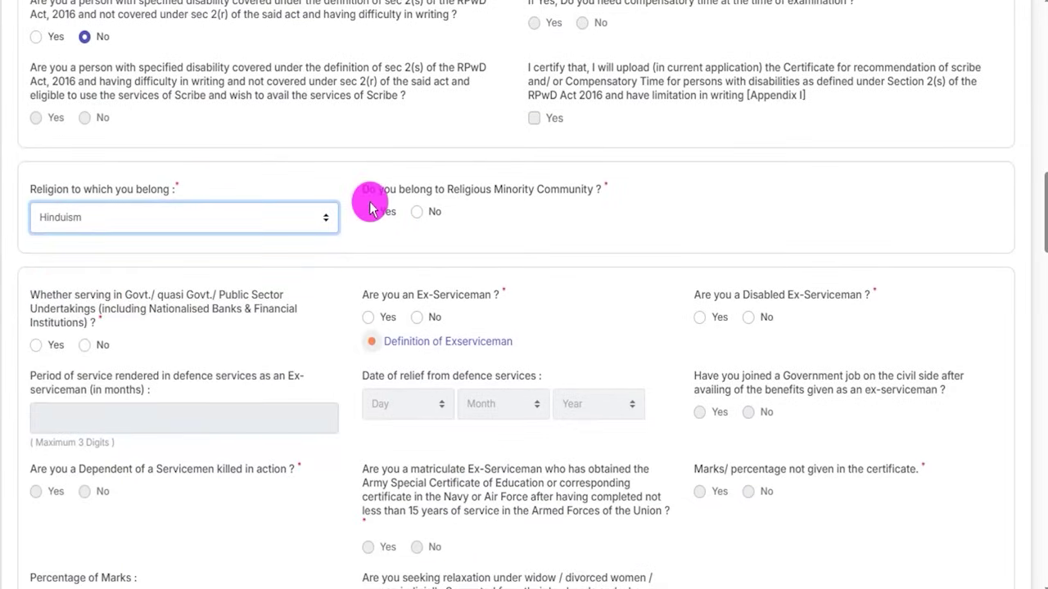
pyautogui.click(466, 192)
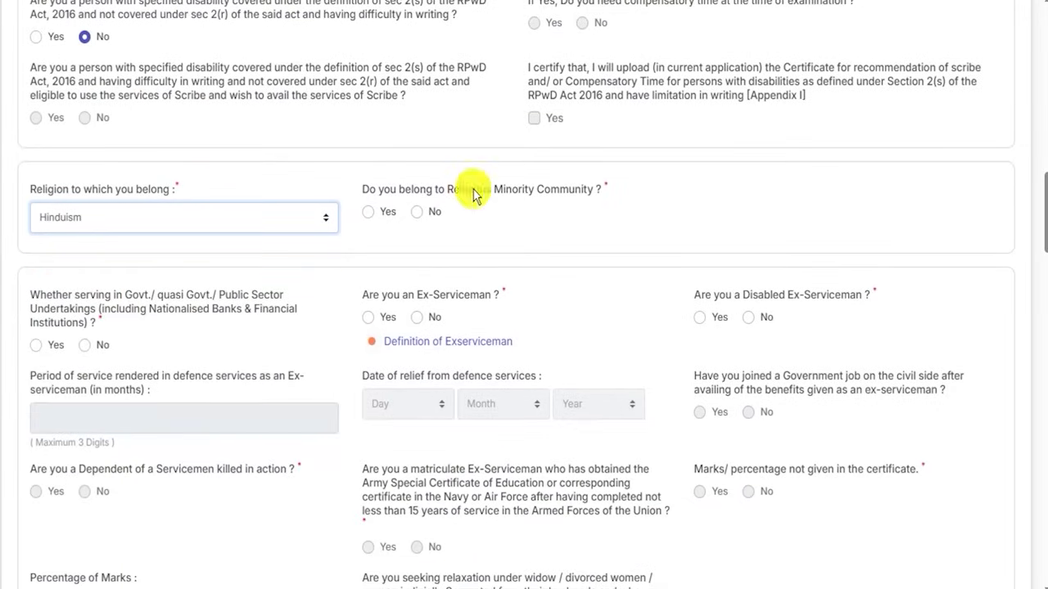
pyautogui.click(370, 214)
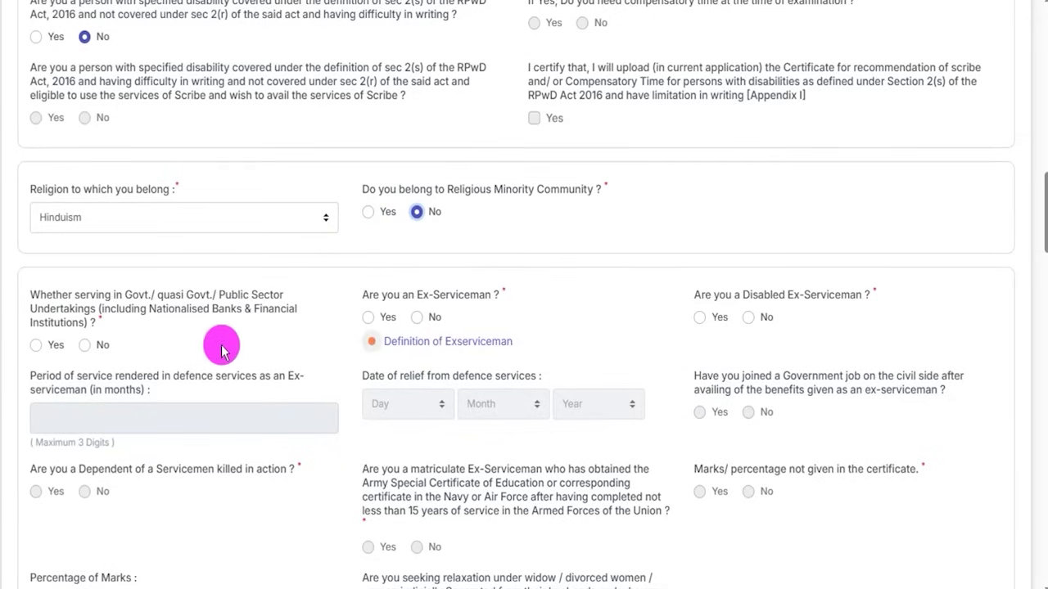
# - Answer No to serving in government or public sector undertakings and No to being an Ex-Serviceman
pyautogui.scroll(-2, 117, 305)
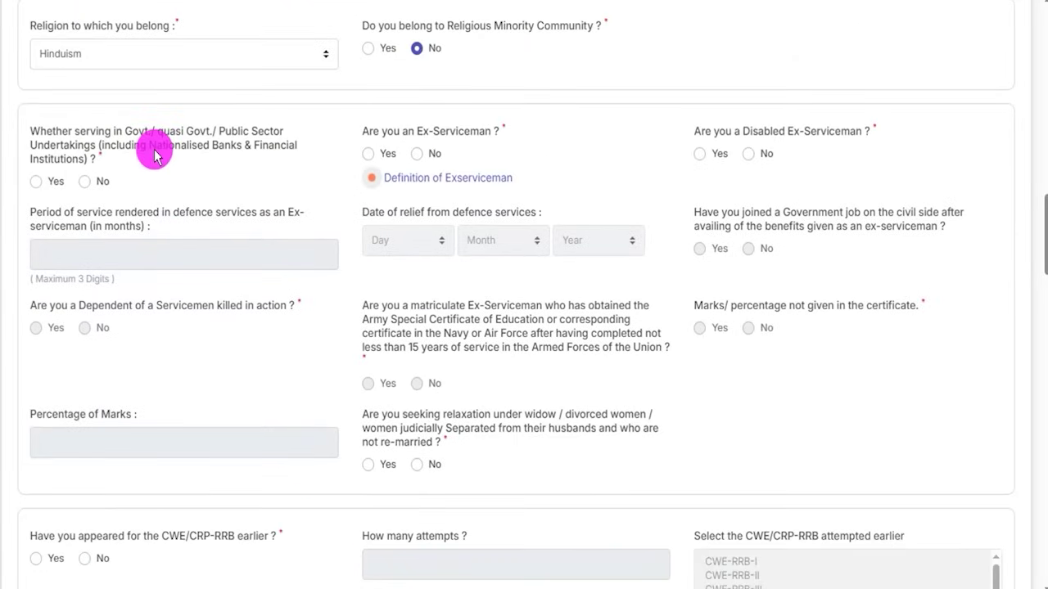
pyautogui.click(36, 182)
pyautogui.click(85, 181)
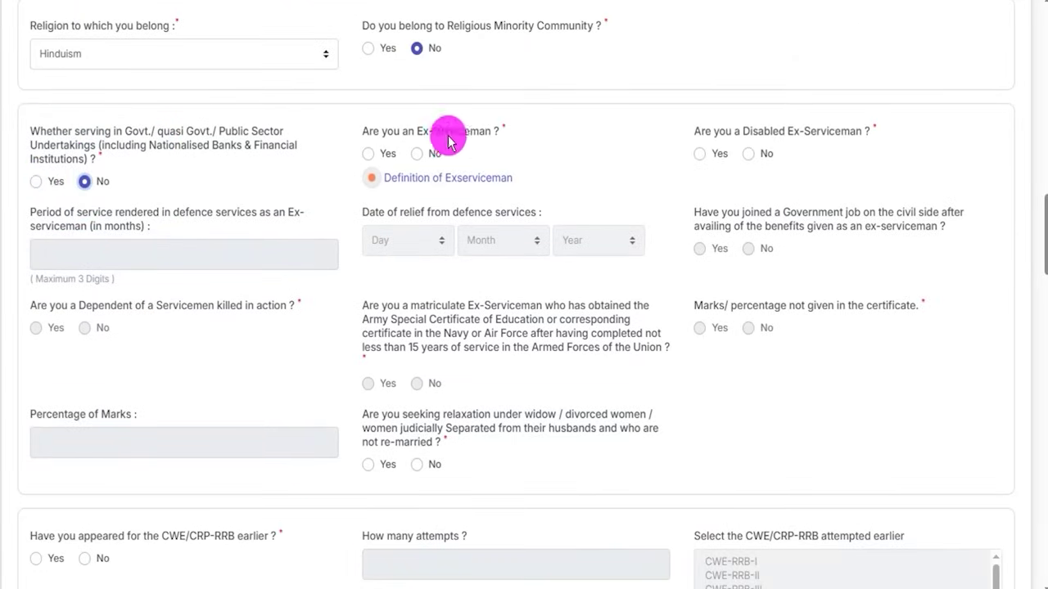
pyautogui.click(368, 154)
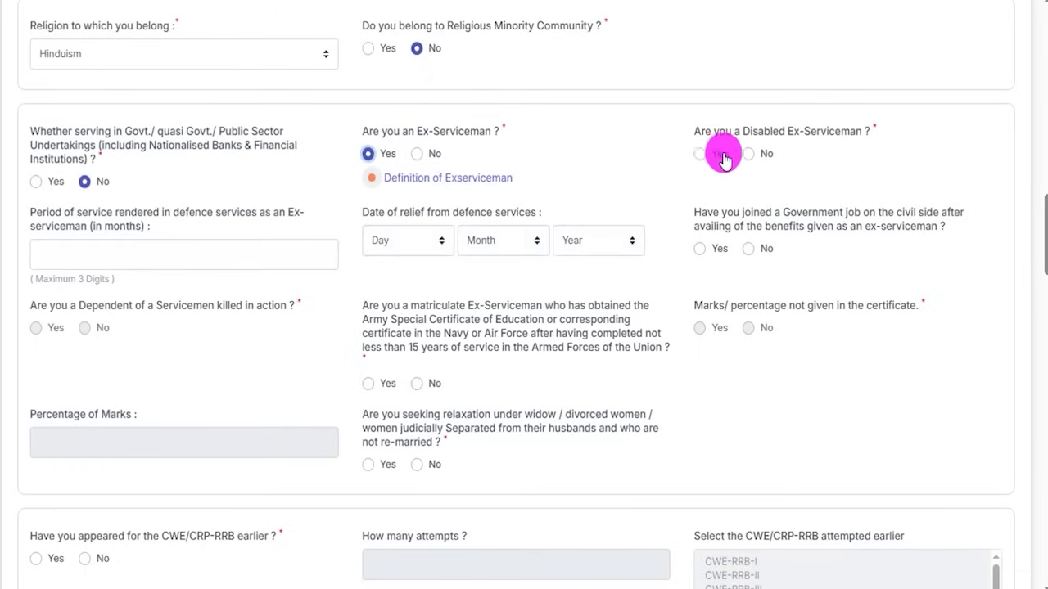
pyautogui.click(416, 154)
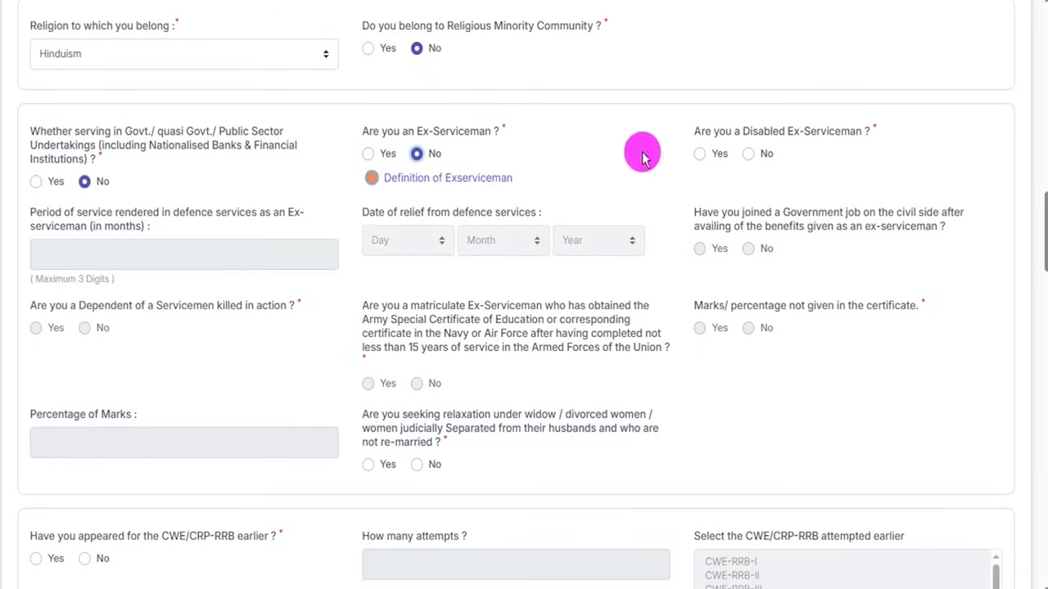
# - Try both answers to the Disabled Ex-Serviceman question and leave it set to No
pyautogui.click(758, 155)
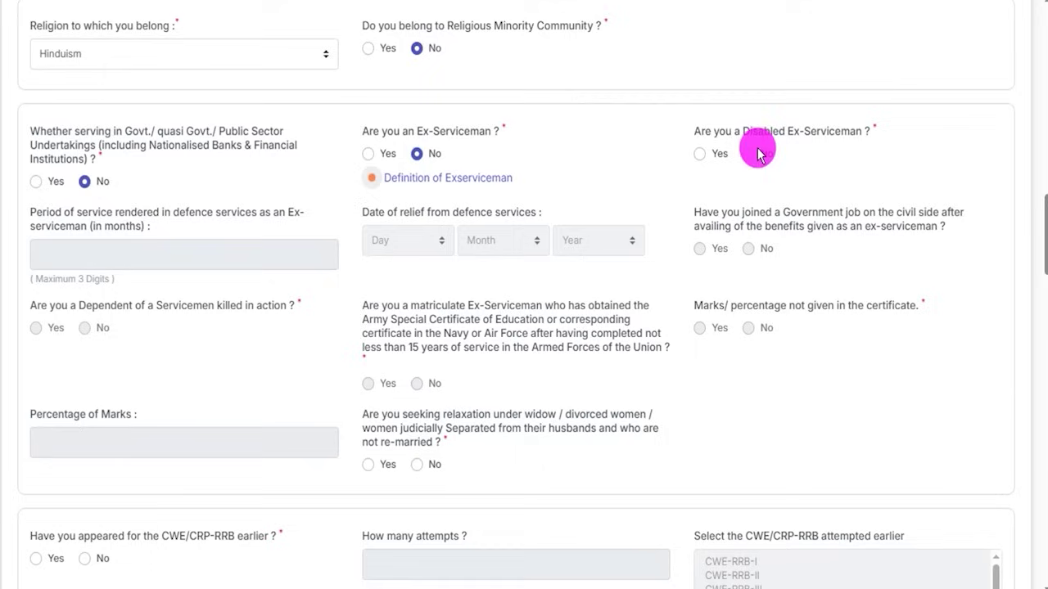
pyautogui.click(749, 155)
pyautogui.click(746, 155)
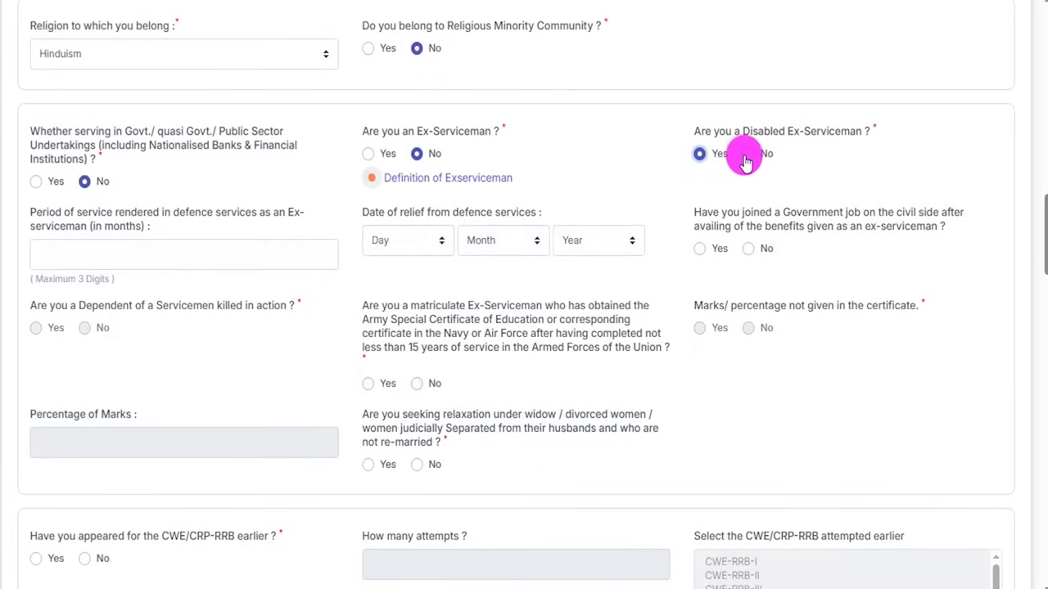
pyautogui.click(700, 154)
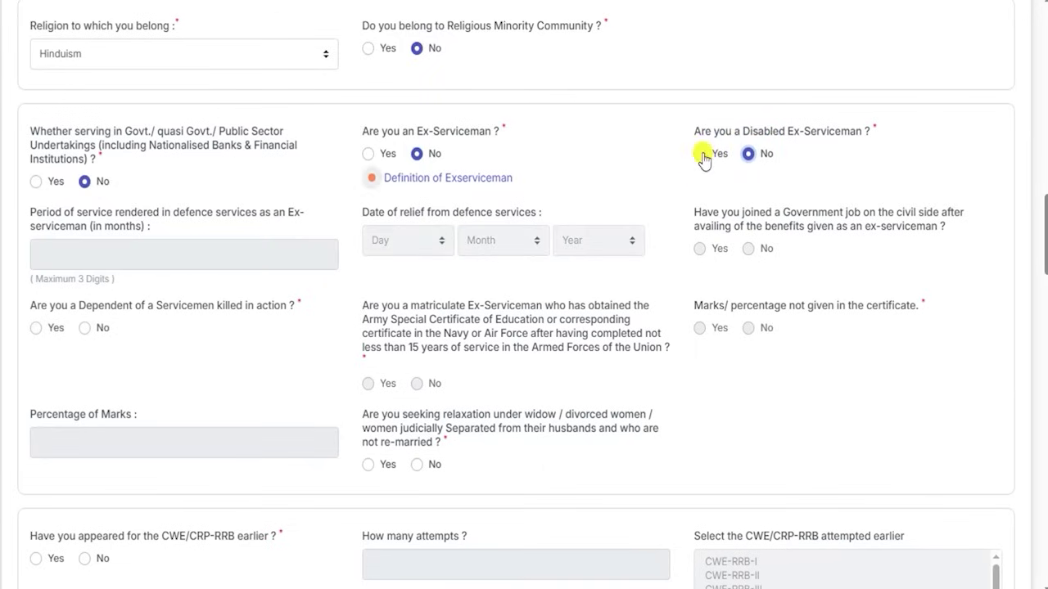
pyautogui.click(750, 157)
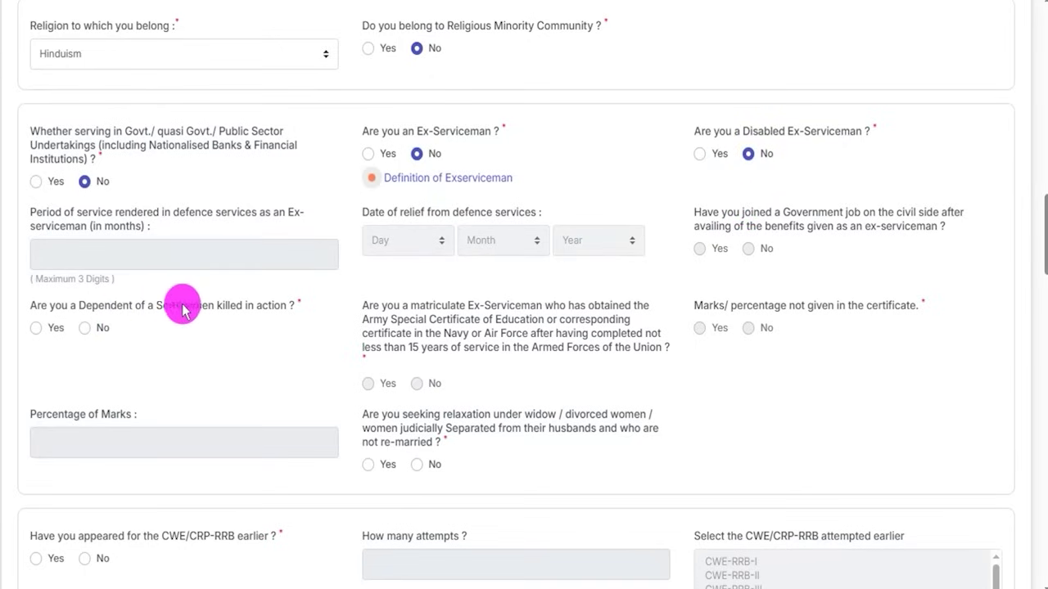
# - Answer No to being a dependent of servicemen killed in action
pyautogui.click(36, 327)
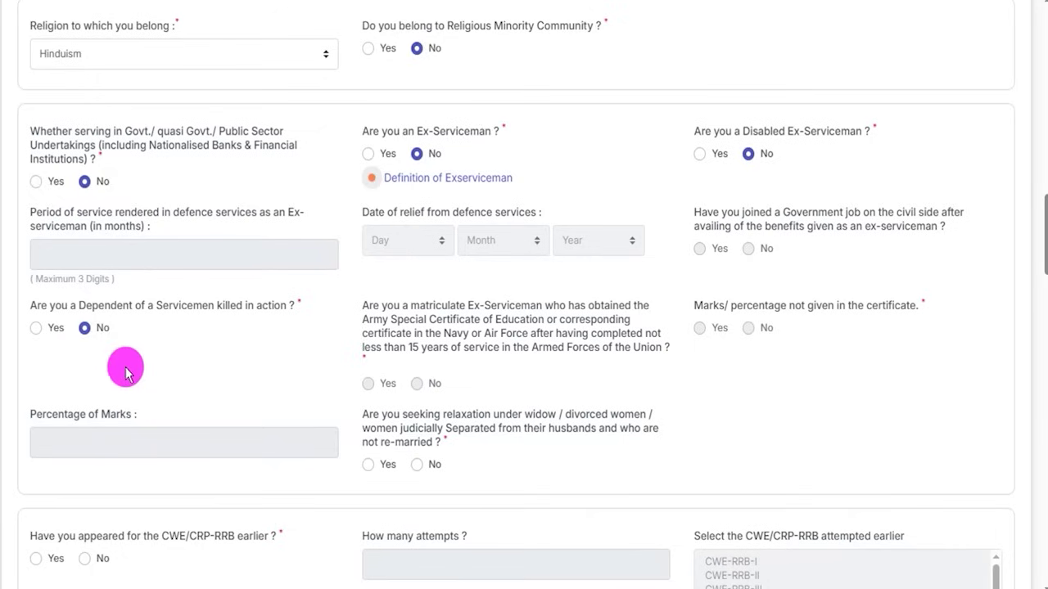
pyautogui.click(36, 328)
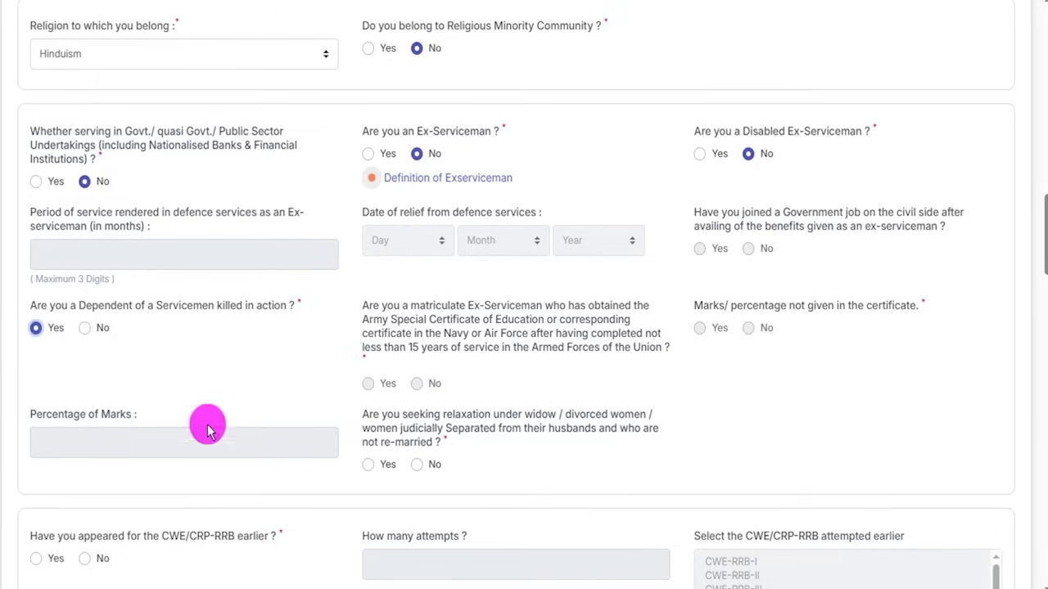
pyautogui.click(85, 331)
# - Answer Yes to having appeared for the CWE/CRP-RRB earlier, with 2 attempts and CRP-RRB-XII as the earlier attempt
pyautogui.scroll(-3, 463, 405)
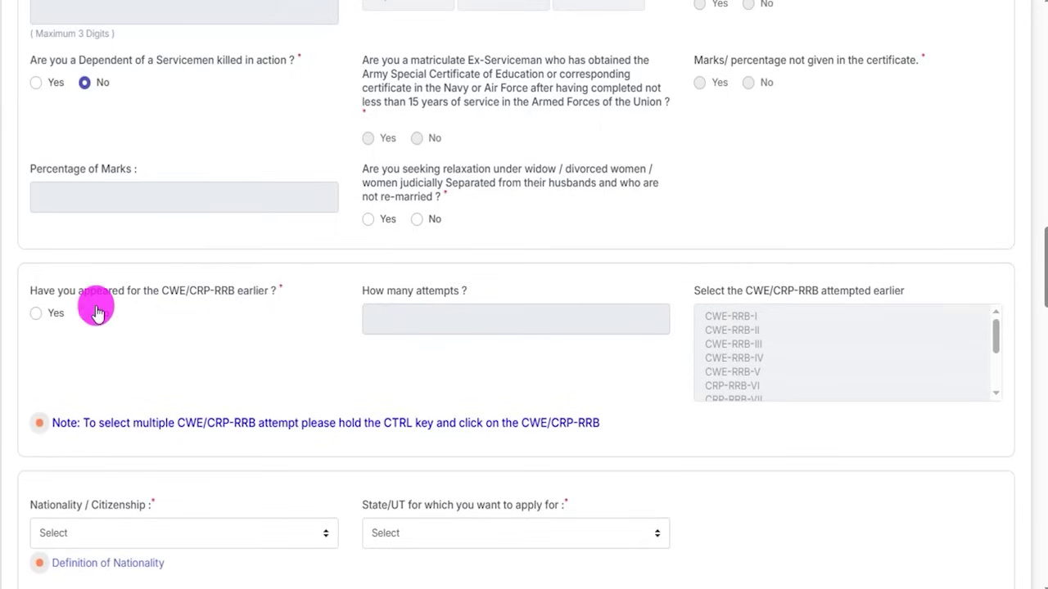
pyautogui.click(36, 313)
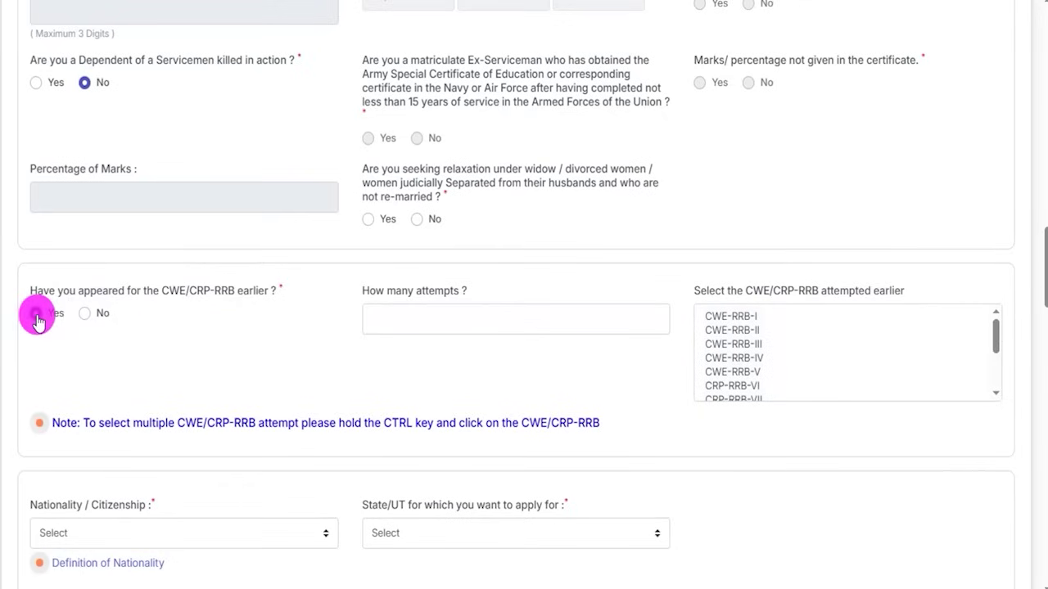
pyautogui.click(411, 321)
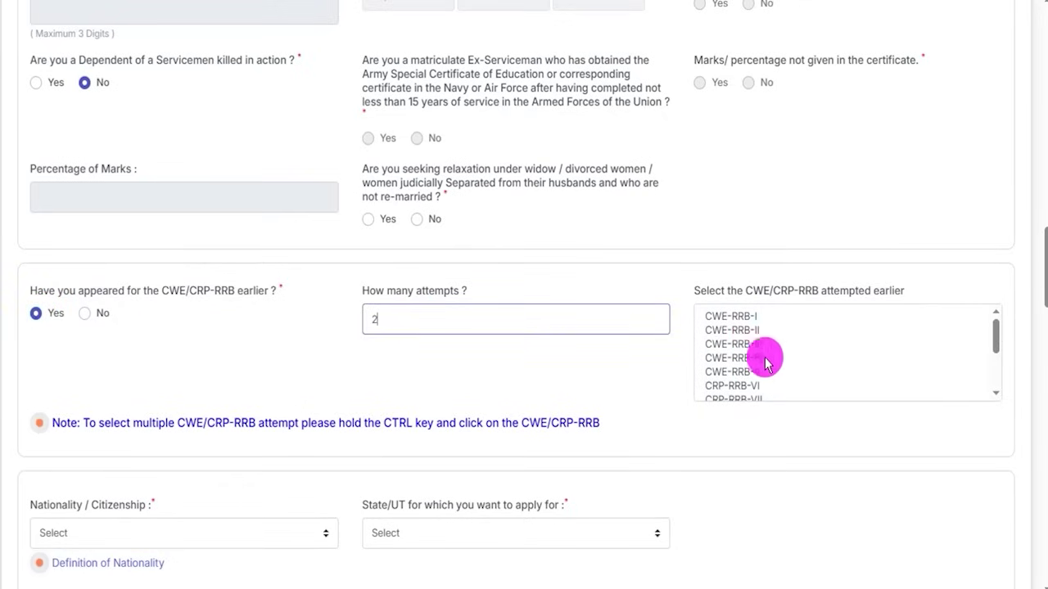
pyautogui.scroll(-3, 774, 360)
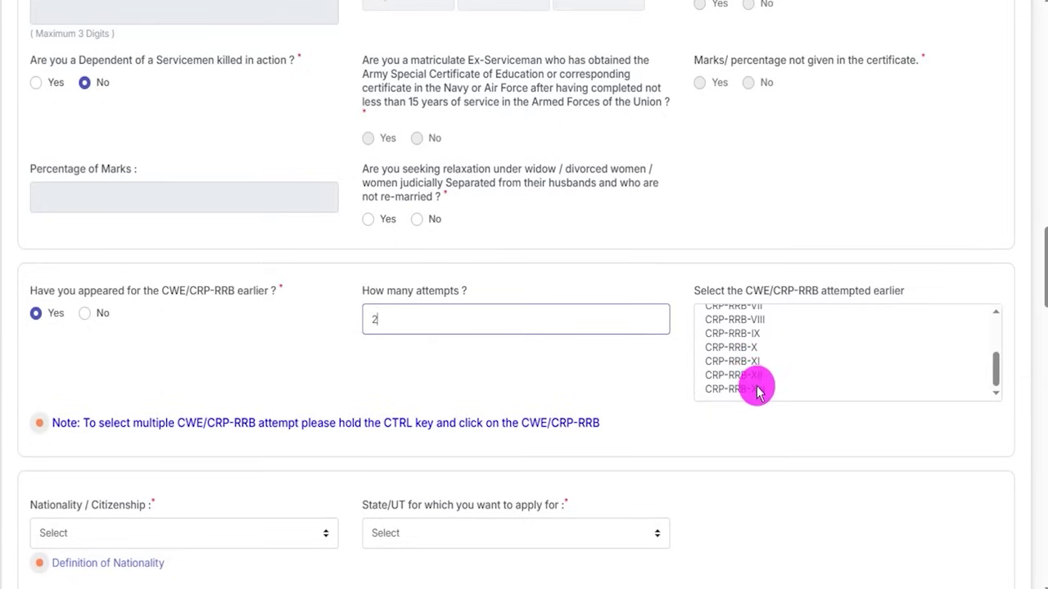
pyautogui.click(757, 376)
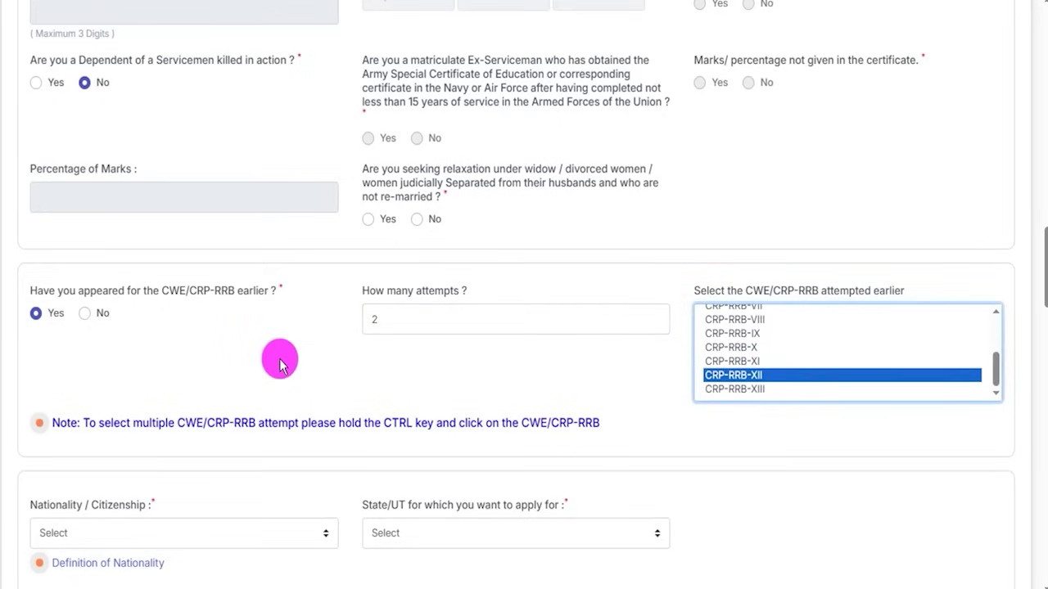
# - Answer No to having appeared for the CWE/CRP-RRB earlier, and set the nationality to Indian
pyautogui.click(84, 312)
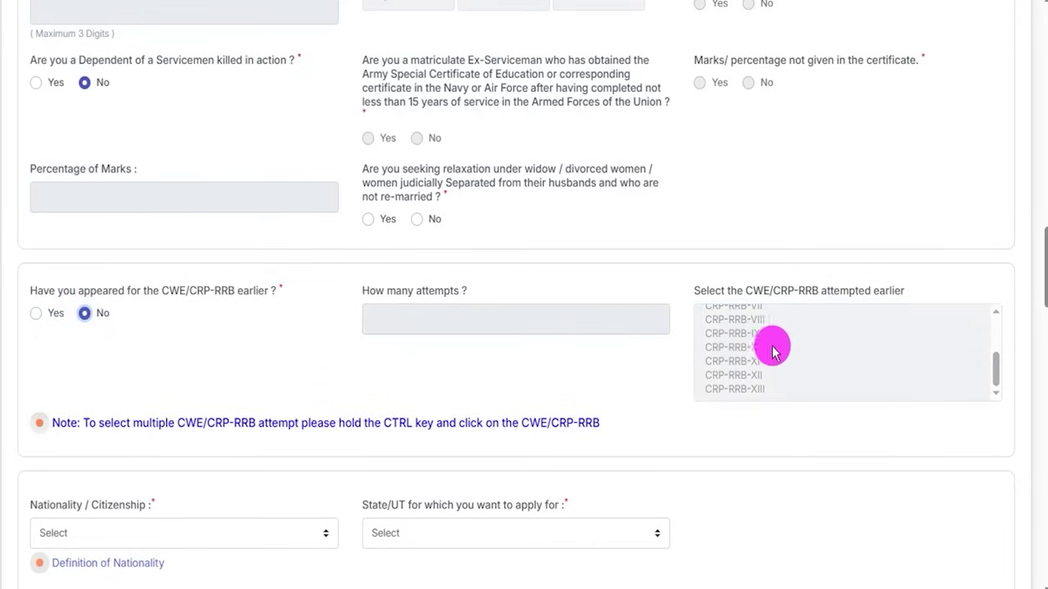
pyautogui.scroll(-2, 539, 385)
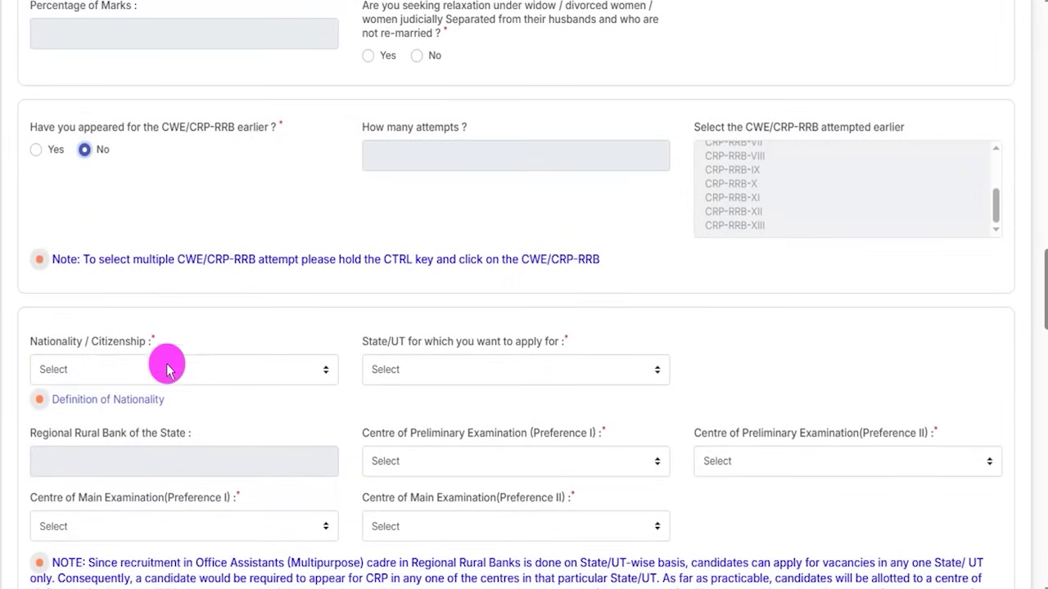
pyautogui.scroll(-2, 183, 363)
pyautogui.click(160, 206)
pyautogui.click(51, 244)
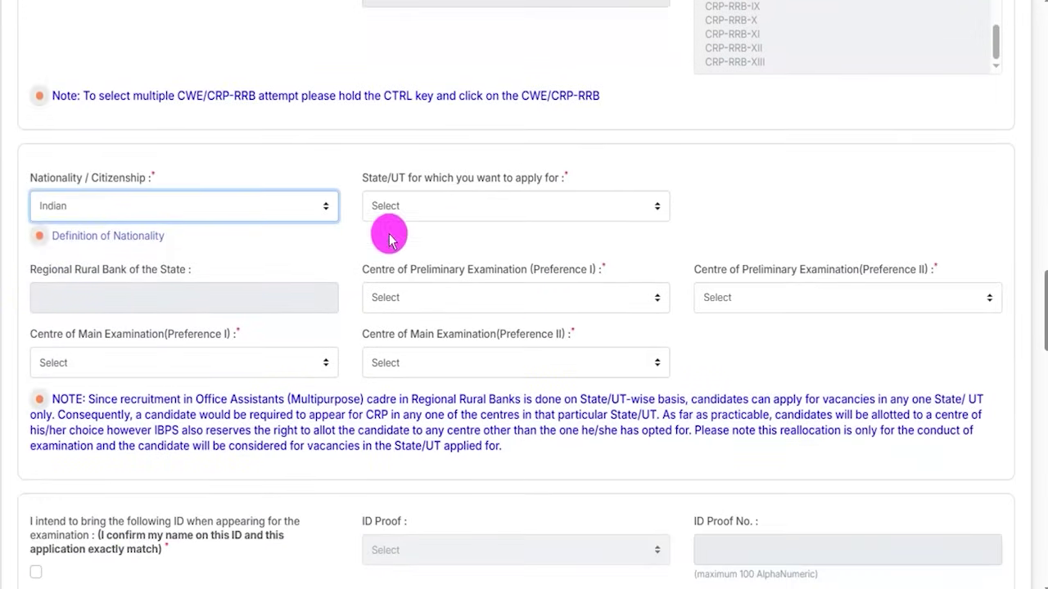
# - Choose Uttar Pradesh as the State/UT to apply for
pyautogui.click(444, 206)
pyautogui.scroll(-2, 428, 402)
pyautogui.scroll(-3, 428, 401)
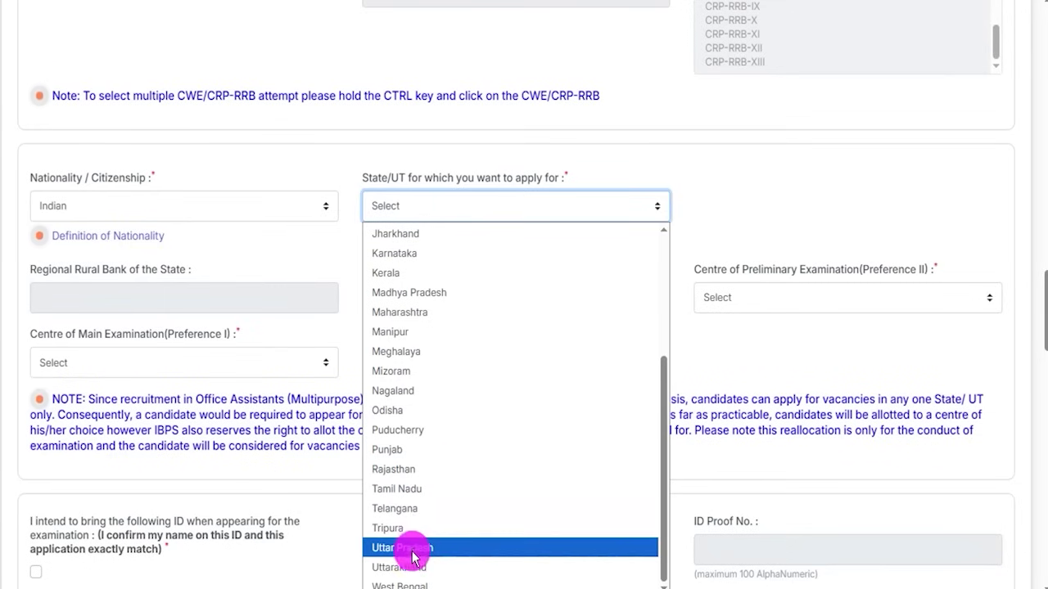
pyautogui.press('Escape')
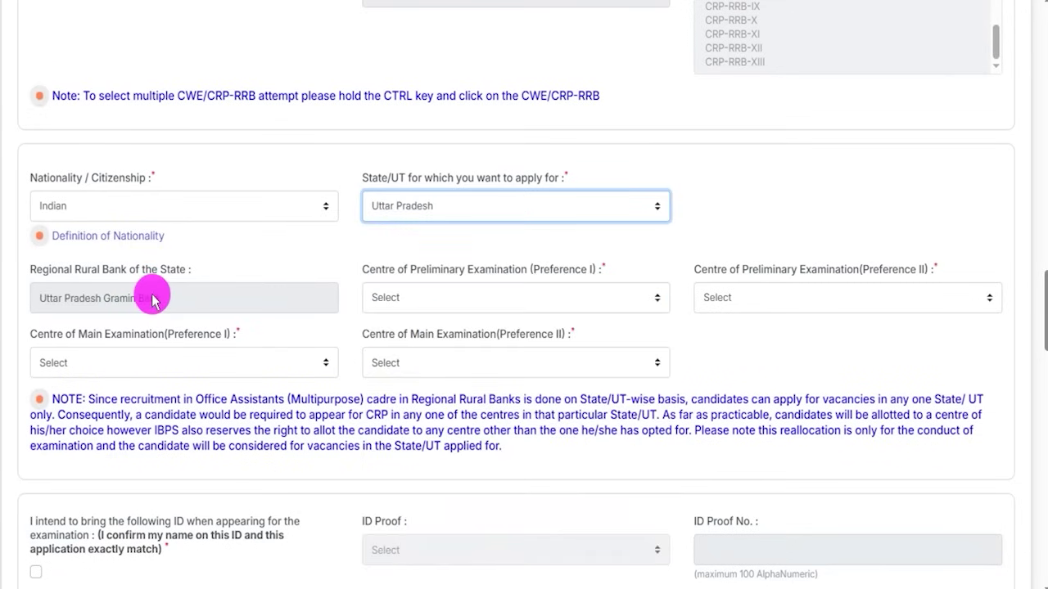
pyautogui.click(209, 306)
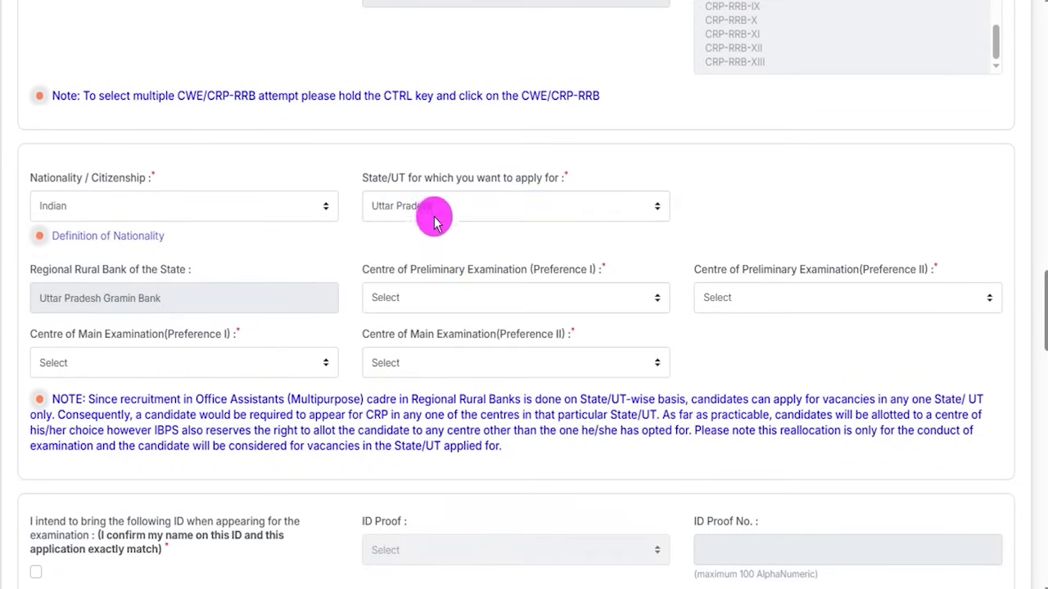
# - Choose Muzaffarnagar as the first-preference centre for the preliminary examination
pyautogui.click(445, 296)
pyautogui.click(445, 299)
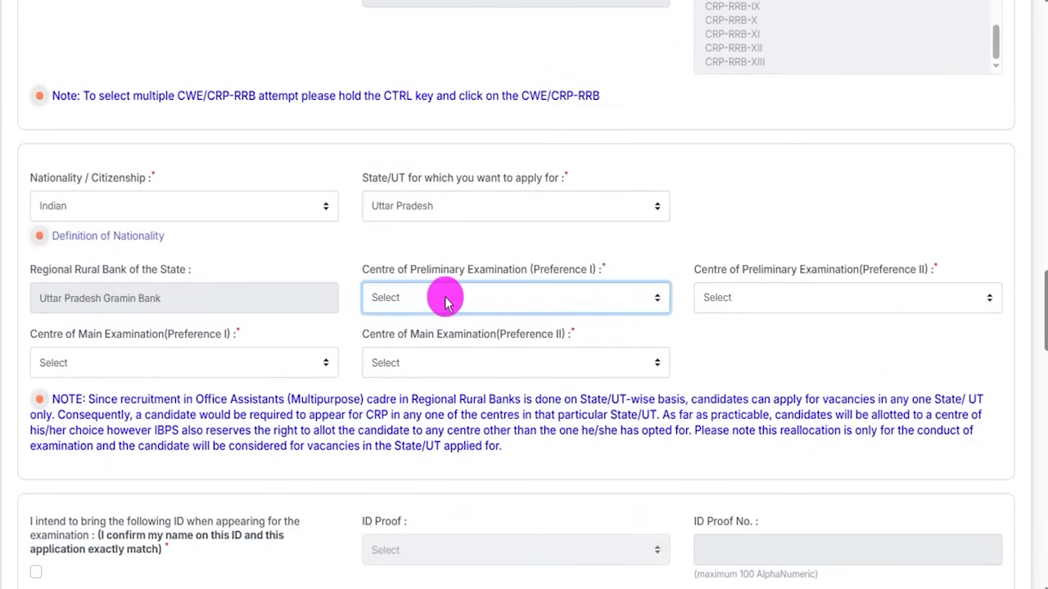
pyautogui.click(446, 300)
pyautogui.click(437, 205)
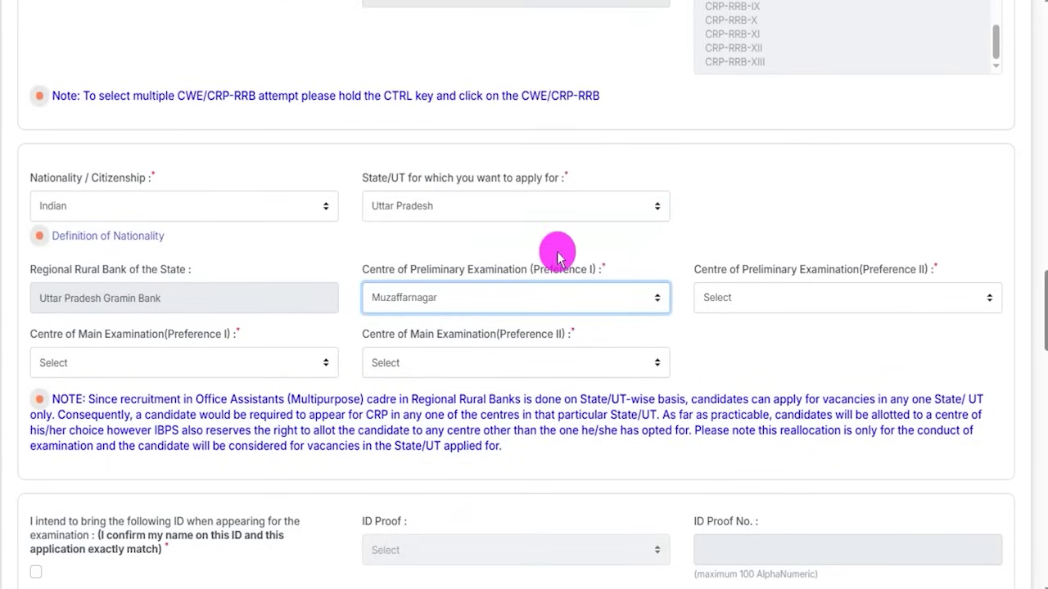
# - Choose Ghaziabad as the second-preference centre for the preliminary examination
pyautogui.click(800, 301)
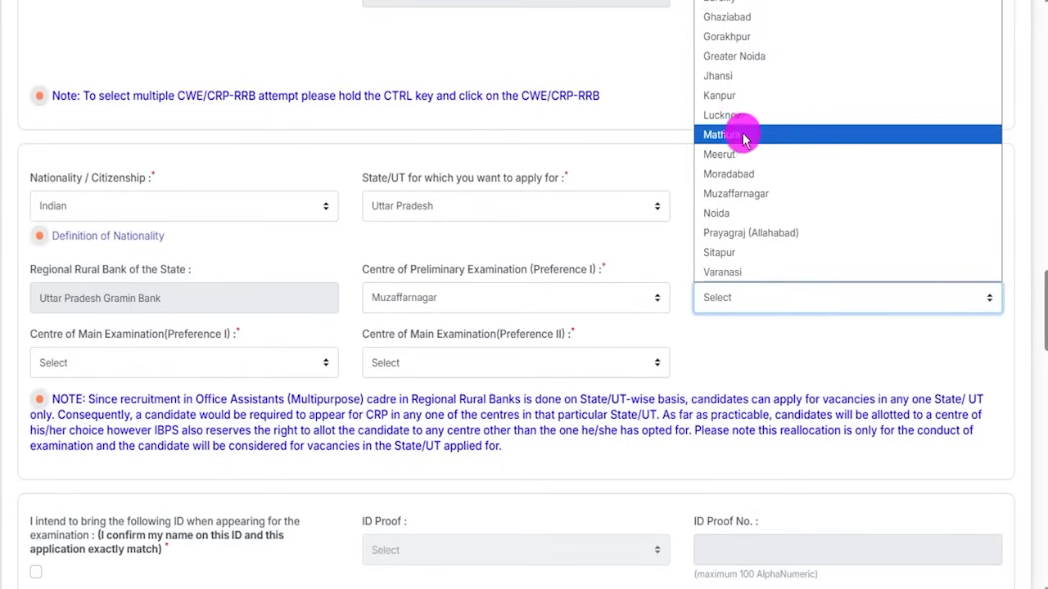
pyautogui.click(747, 19)
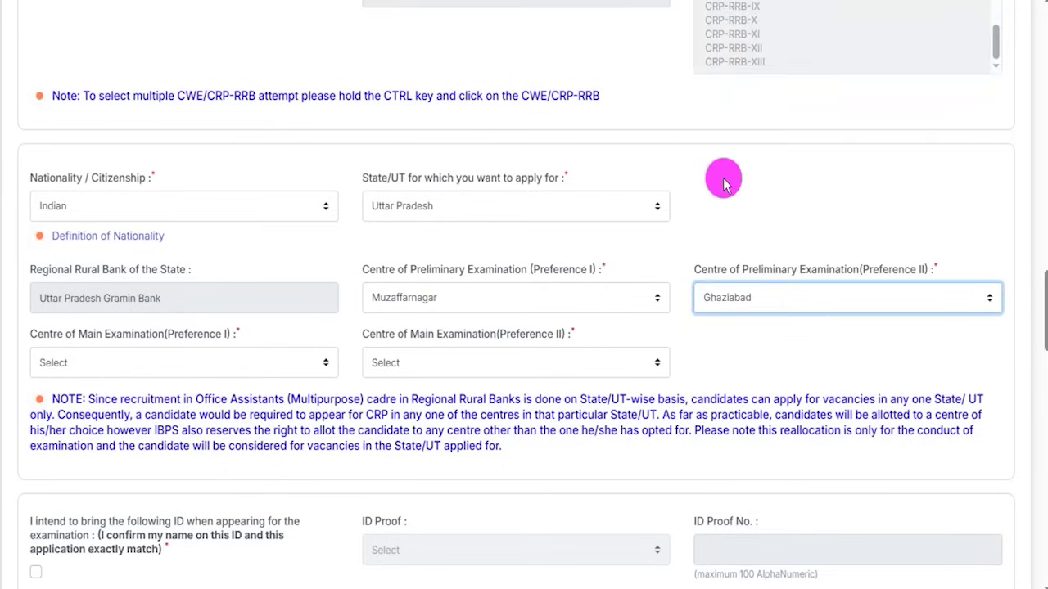
pyautogui.click(456, 307)
pyautogui.click(456, 308)
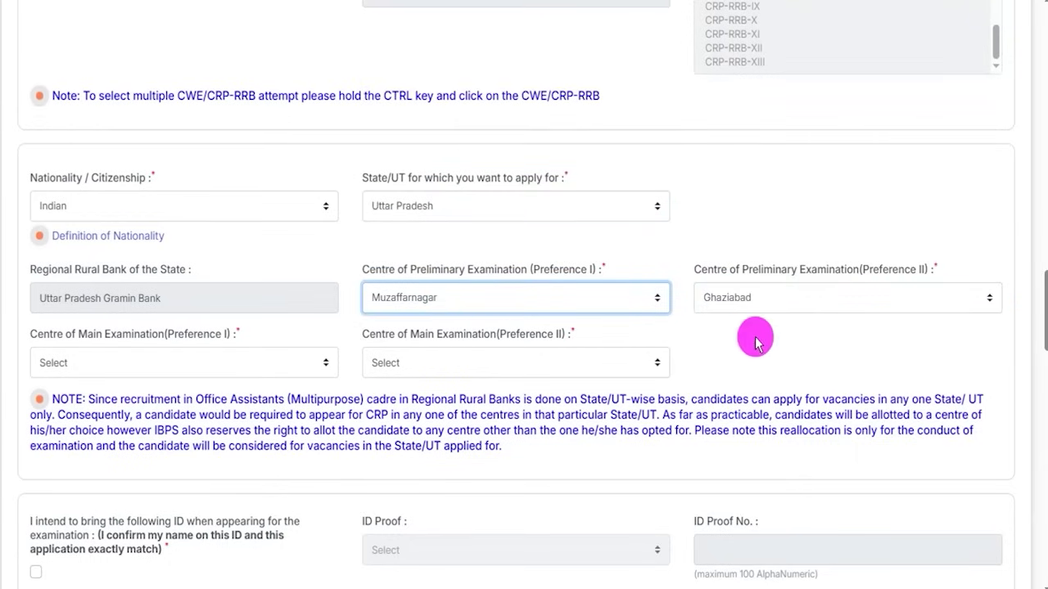
# - Choose Kanpur as the first-preference and Meerut as the second-preference centre for the main examination
pyautogui.click(305, 373)
pyautogui.click(183, 368)
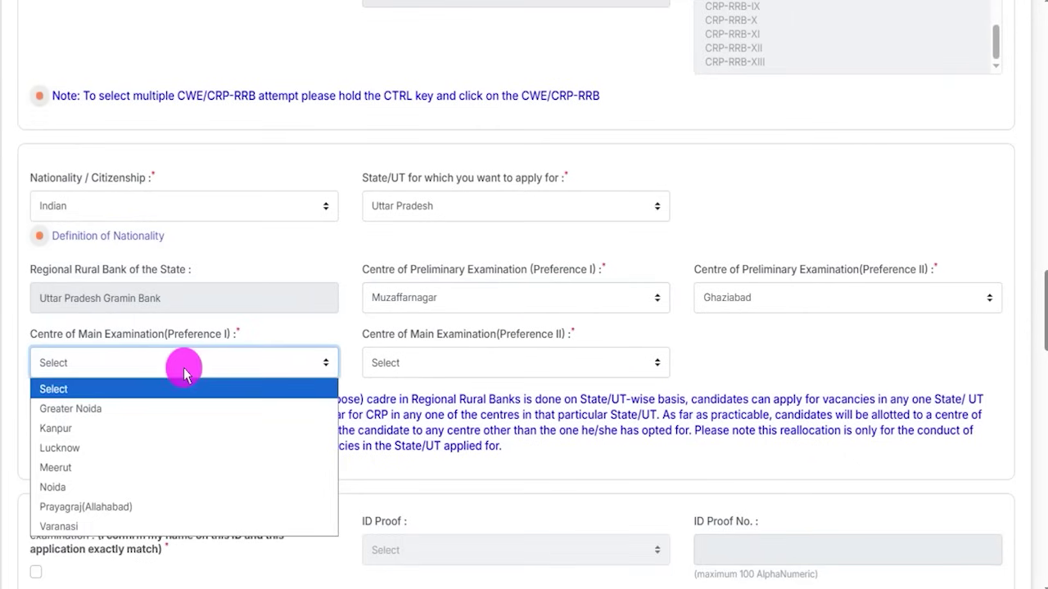
pyautogui.click(131, 424)
pyautogui.click(479, 371)
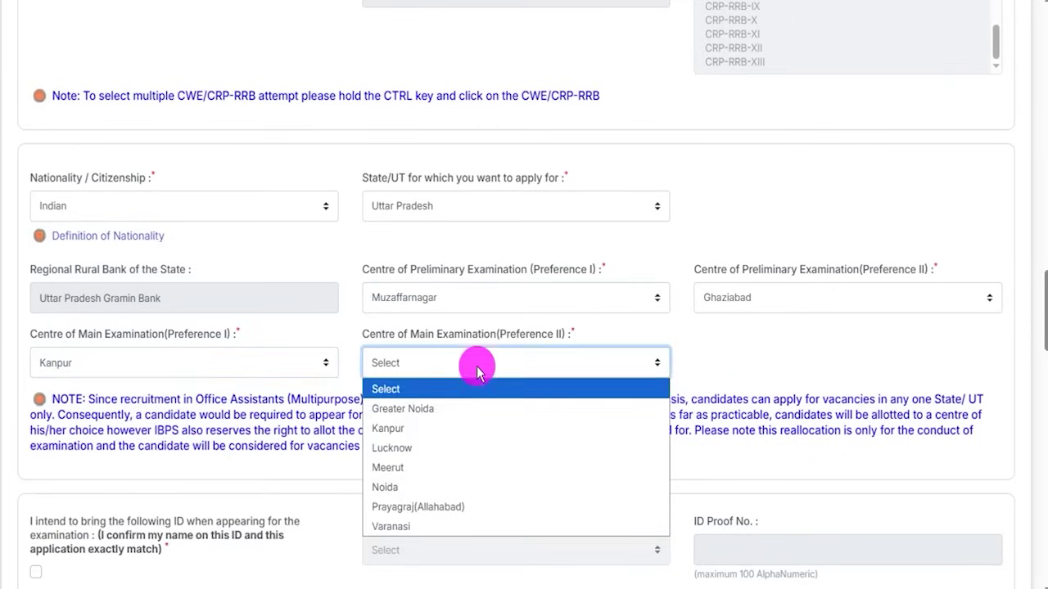
pyautogui.click(408, 468)
# - Confirm the ID declaration with Aadhaar Card as the ID proof, and choose English and Hindi as the medium of paper
pyautogui.scroll(-4, 297, 377)
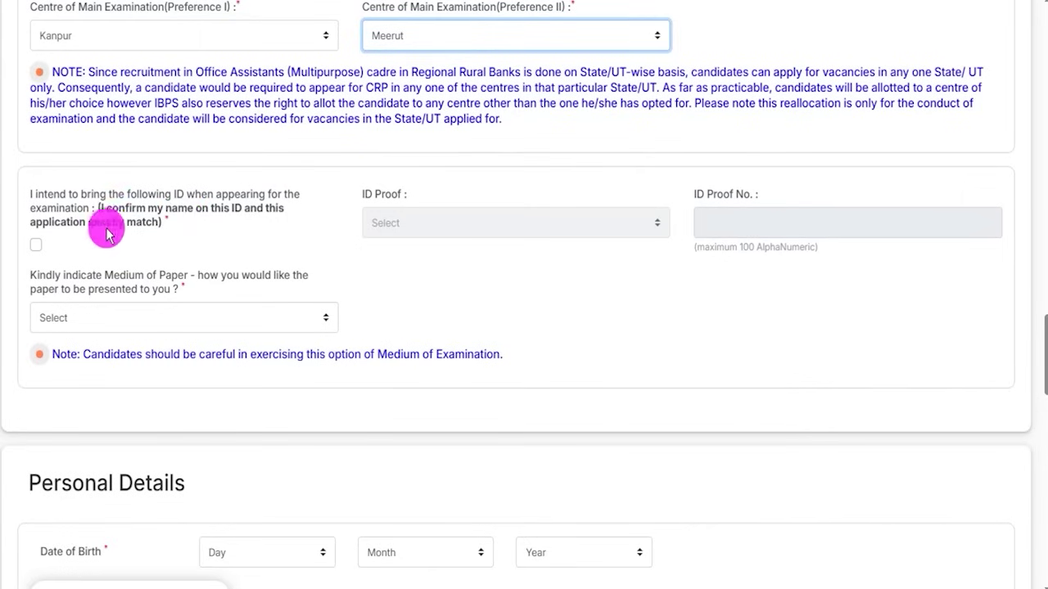
pyautogui.click(38, 248)
pyautogui.click(452, 224)
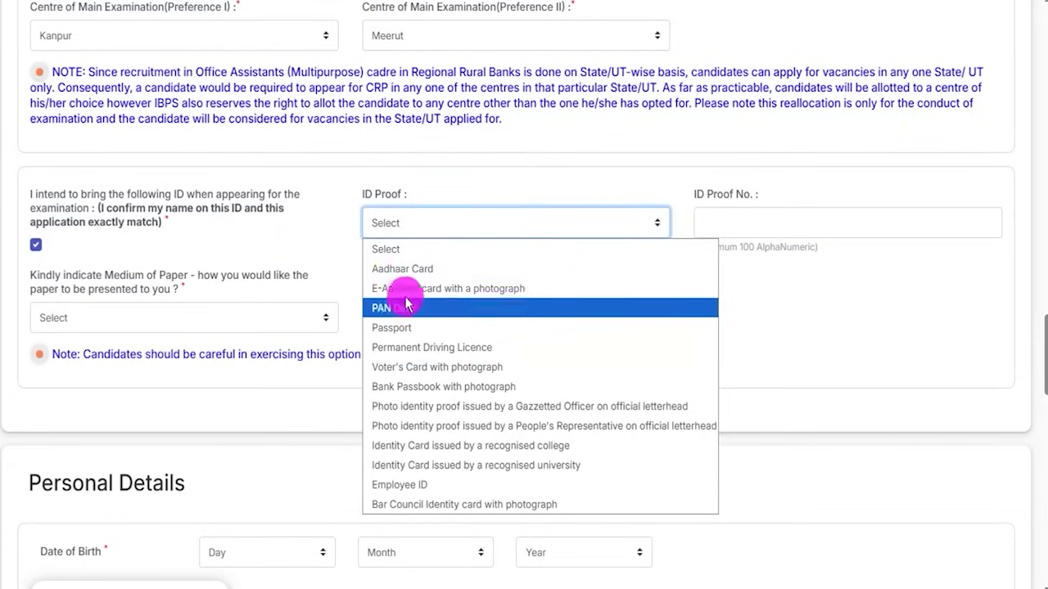
pyautogui.click(402, 269)
pyautogui.click(748, 226)
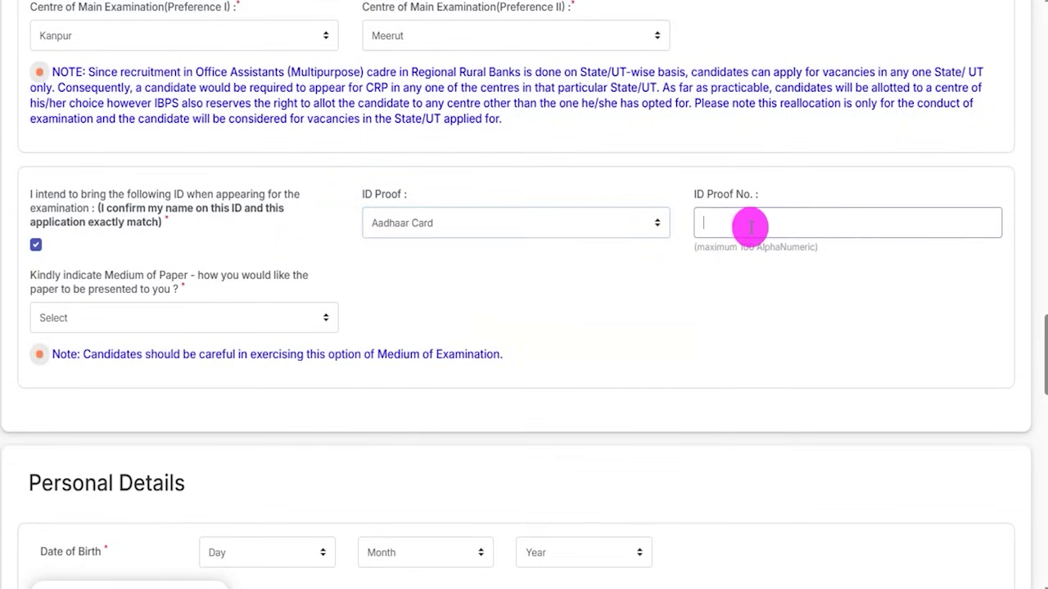
pyautogui.click(114, 327)
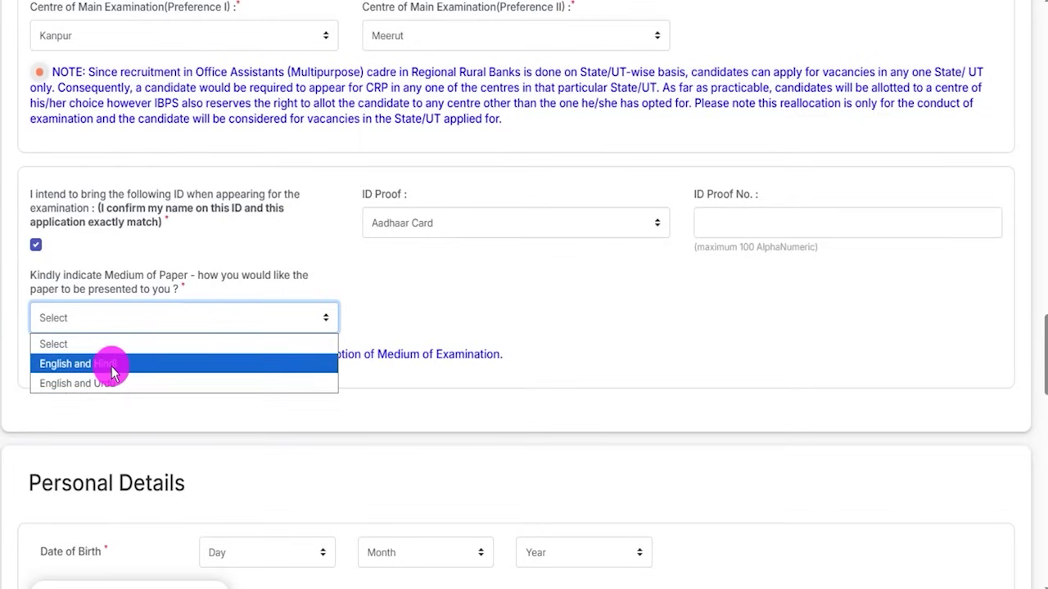
pyautogui.click(113, 364)
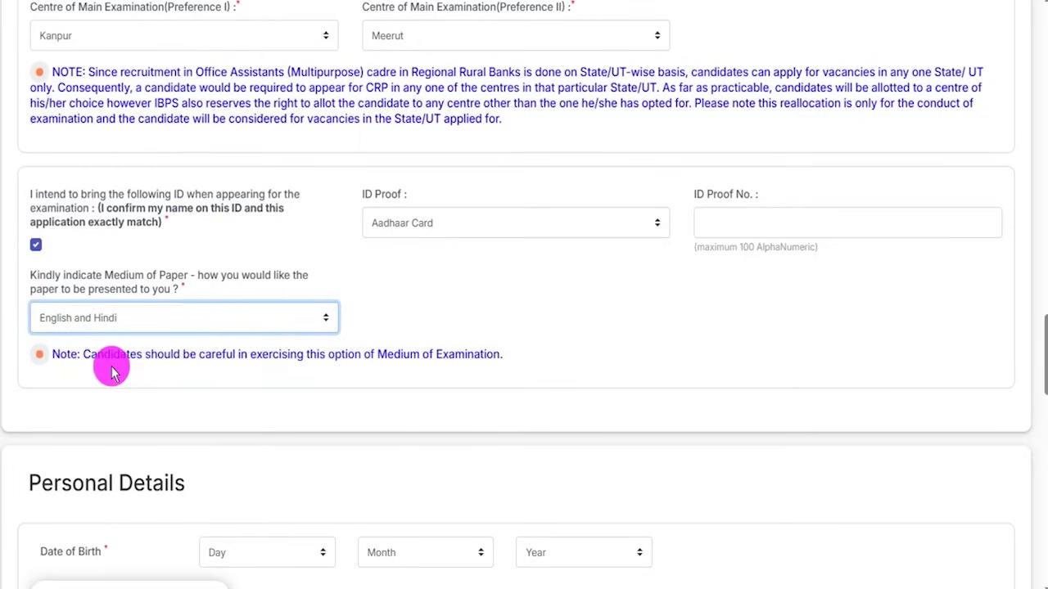
# - Look through the day, month and year choices for the date of birth in the personal details
pyautogui.scroll(-3, 496, 409)
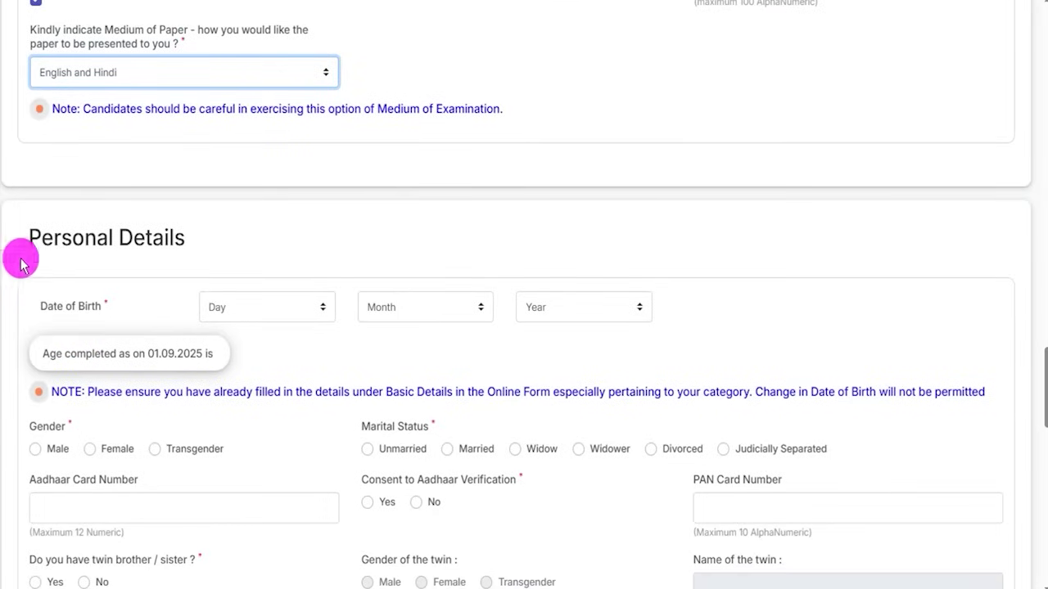
pyautogui.scroll(-2, 136, 237)
pyautogui.click(264, 141)
pyautogui.click(423, 147)
pyautogui.click(549, 148)
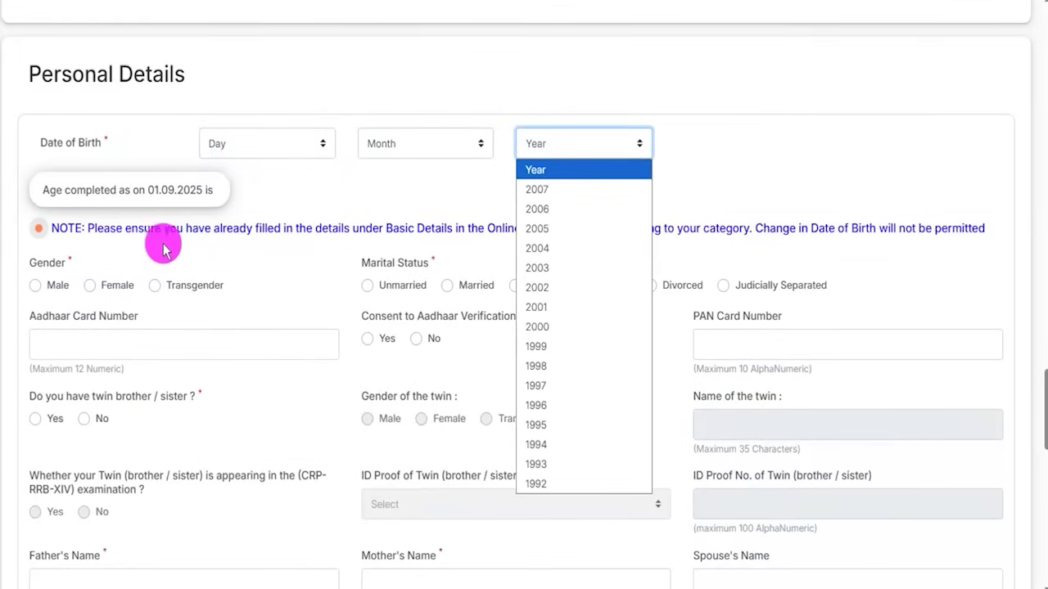
# - Set the gender to Male and the marital status to Unmarried in the personal details
pyautogui.click(35, 279)
pyautogui.click(35, 285)
pyautogui.scroll(-2, 119, 301)
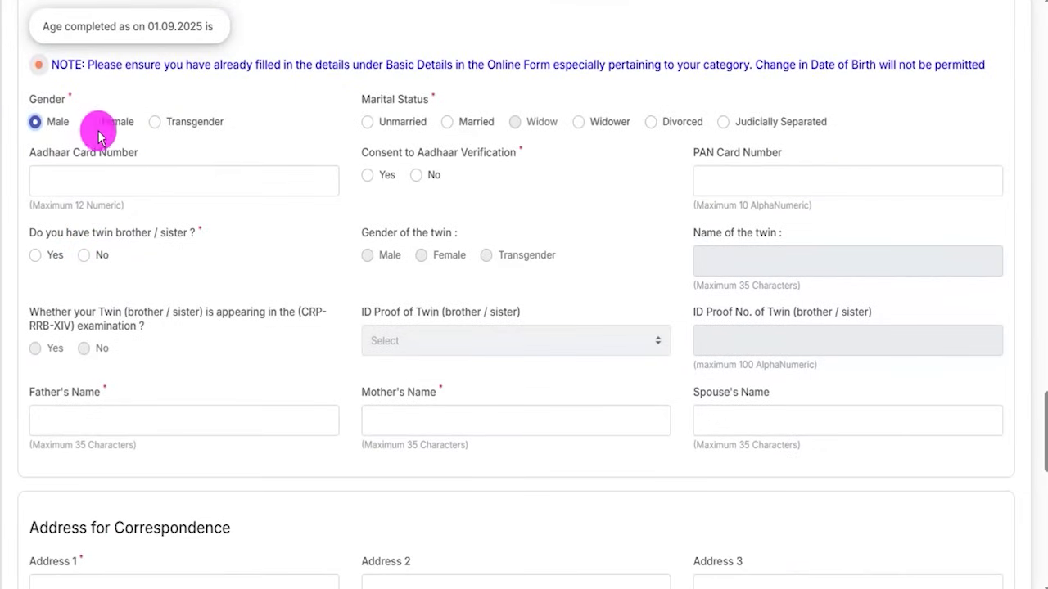
pyautogui.click(368, 123)
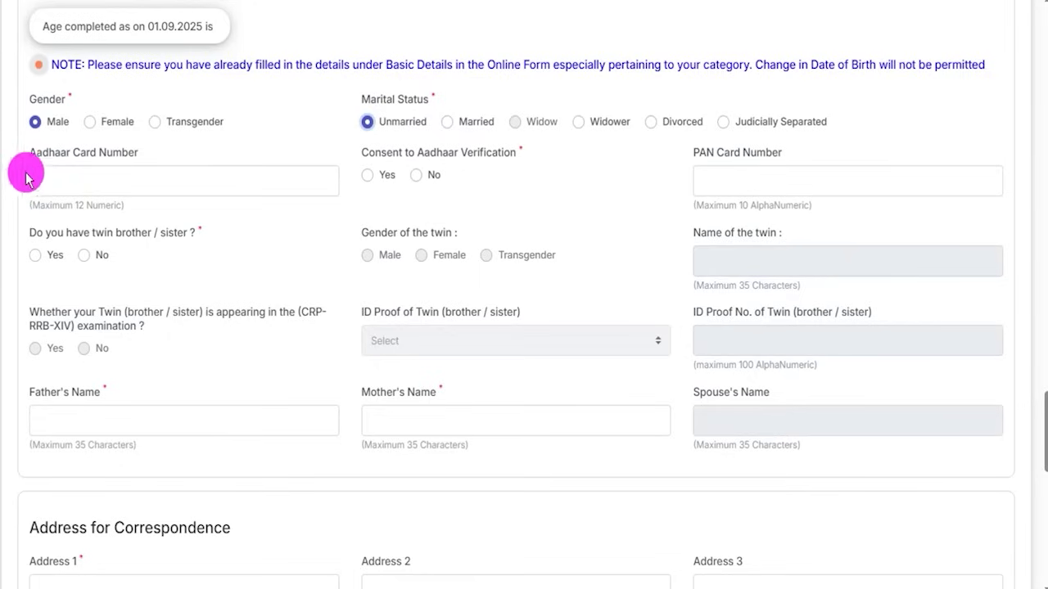
# - Go to the Aadhaar card number, answer No to Aadhaar verification consent, and go to the PAN card number
pyautogui.click(101, 175)
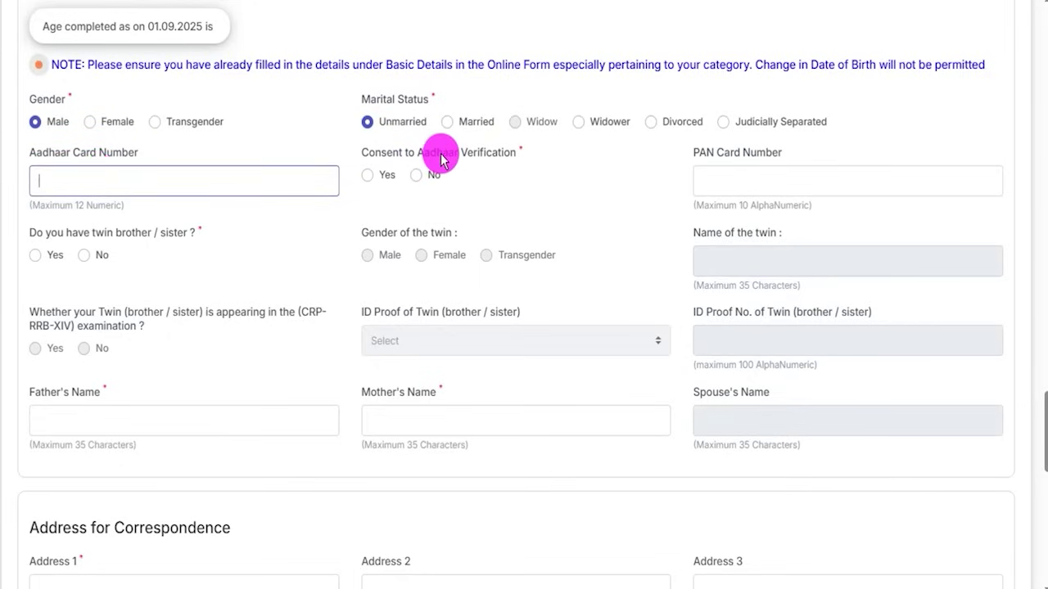
pyautogui.click(368, 175)
pyautogui.click(416, 179)
pyautogui.click(697, 184)
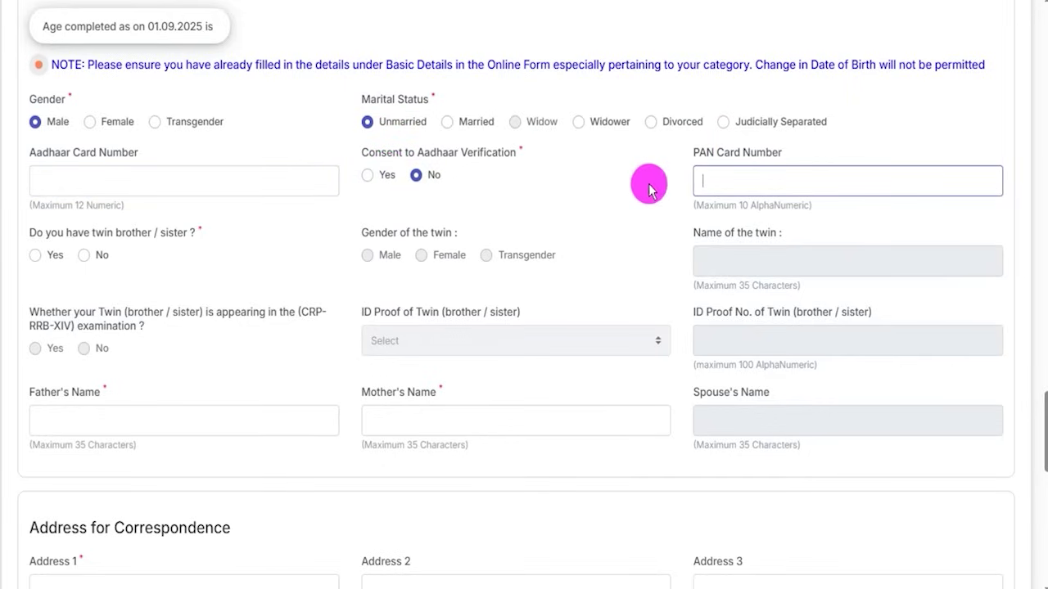
# - Answer No to having a twin brother or sister
pyautogui.click(82, 234)
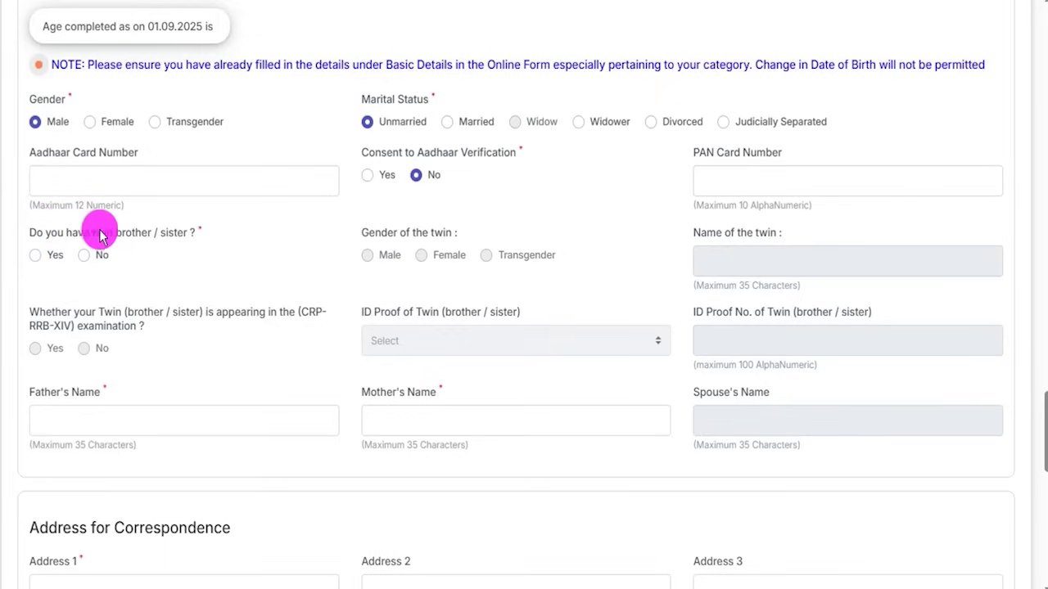
pyautogui.click(35, 255)
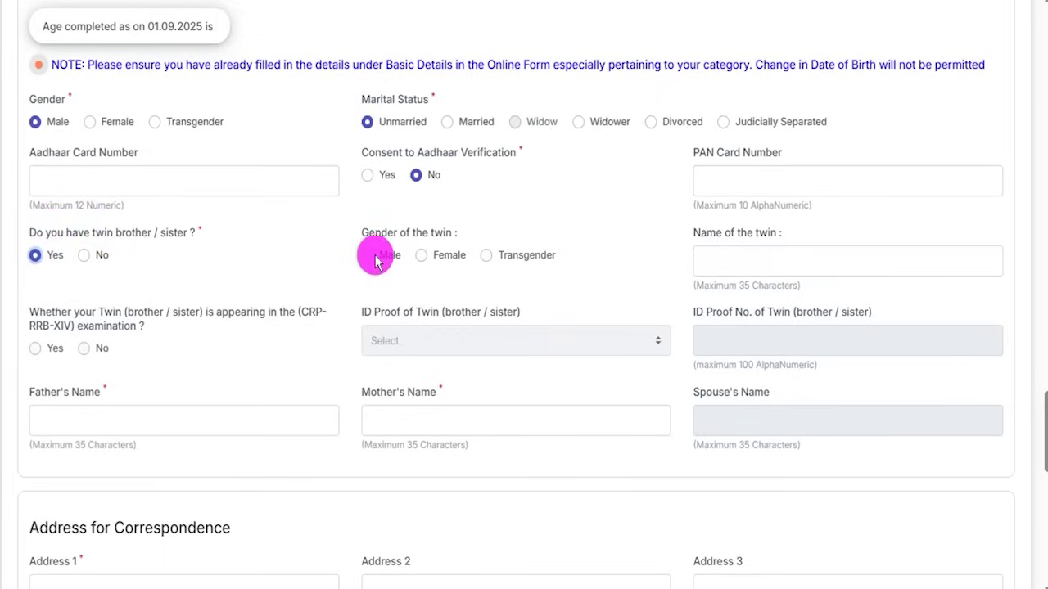
pyautogui.click(85, 256)
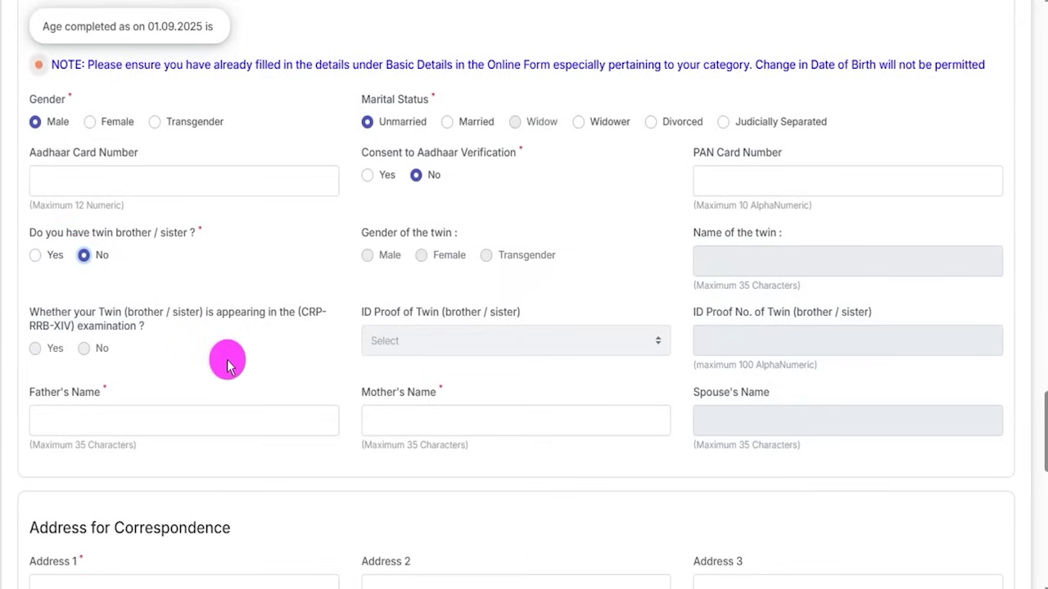
# - Go through the father's, mother's and spouse's name fields without filling them in
pyautogui.scroll(-2, 228, 366)
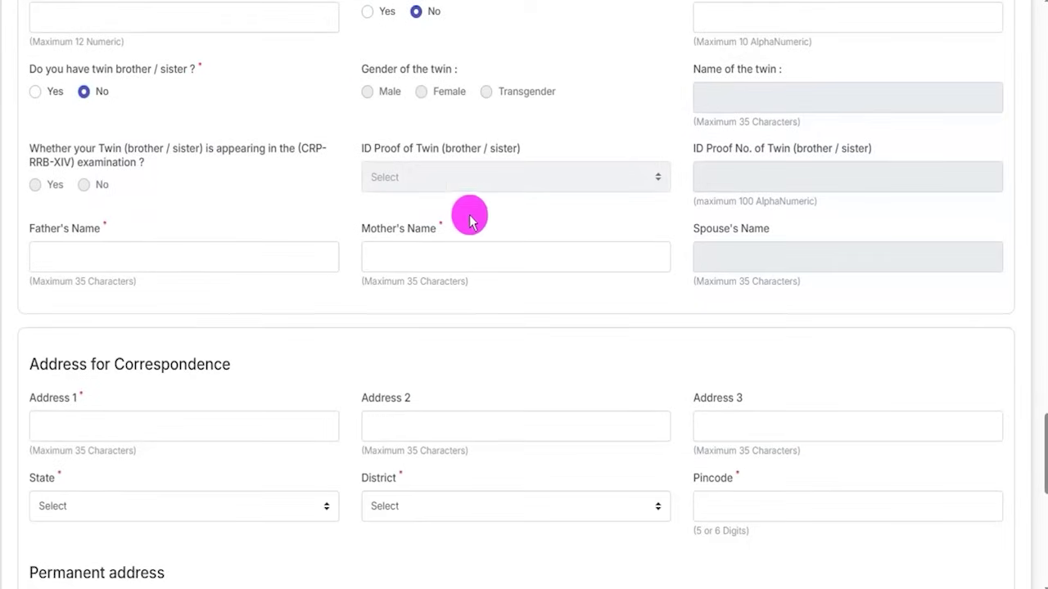
pyautogui.click(93, 251)
pyautogui.click(491, 258)
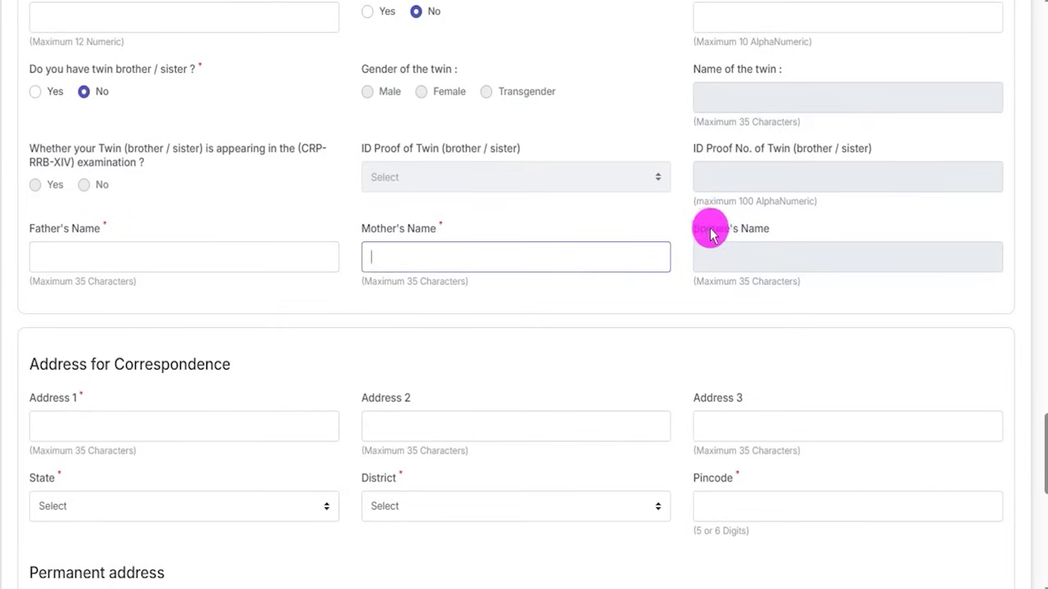
pyautogui.click(753, 255)
# - Mark the correspondence and permanent address headings and the same-address option in red, and clear the marks
pyautogui.scroll(-5, 304, 257)
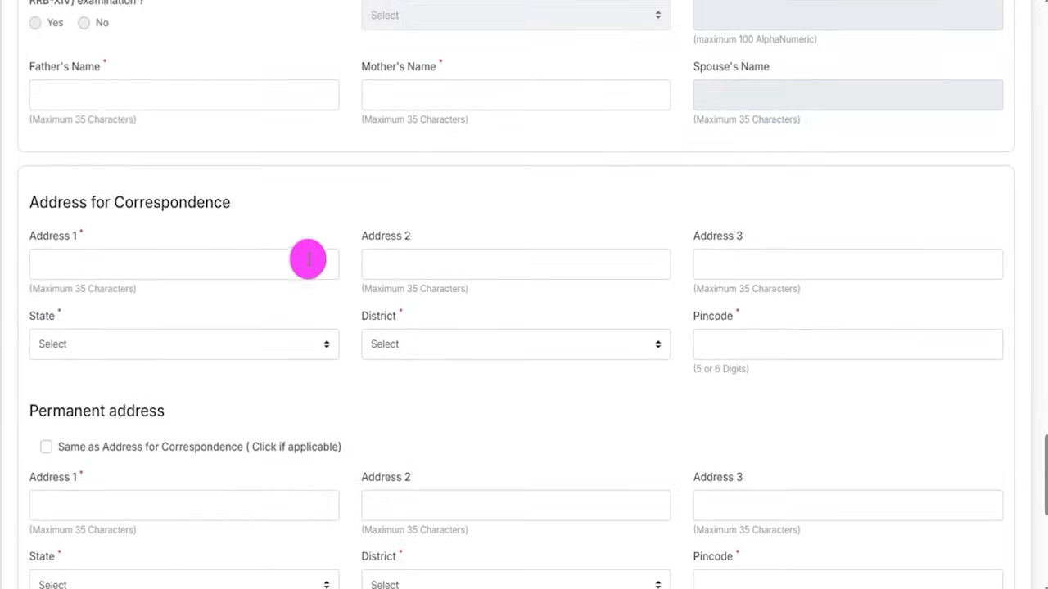
pyautogui.scroll(2, 227, 234)
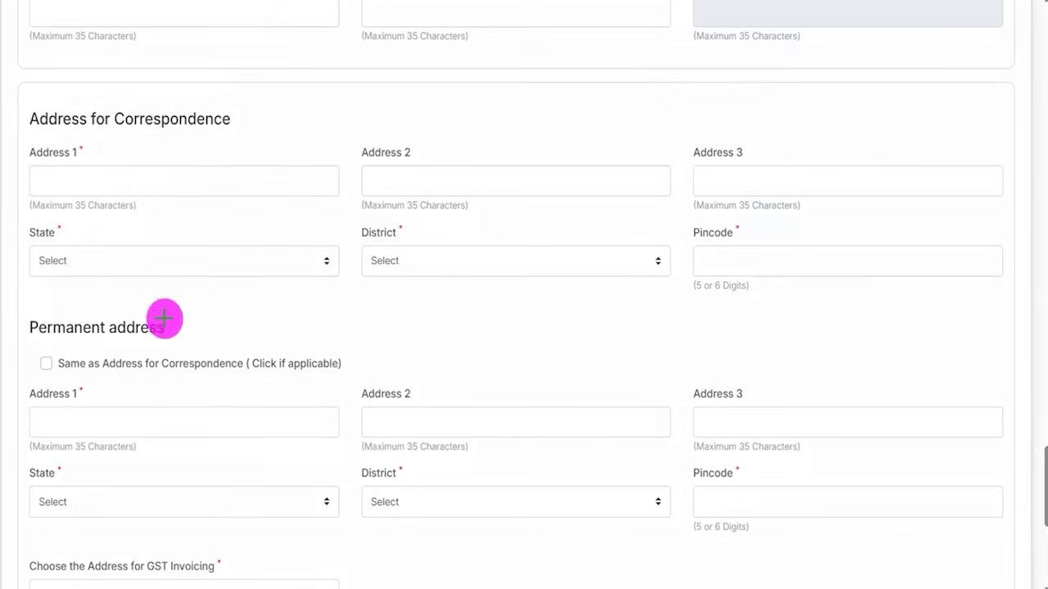
pyautogui.moveTo(168, 334); pyautogui.dragTo(222, 313)
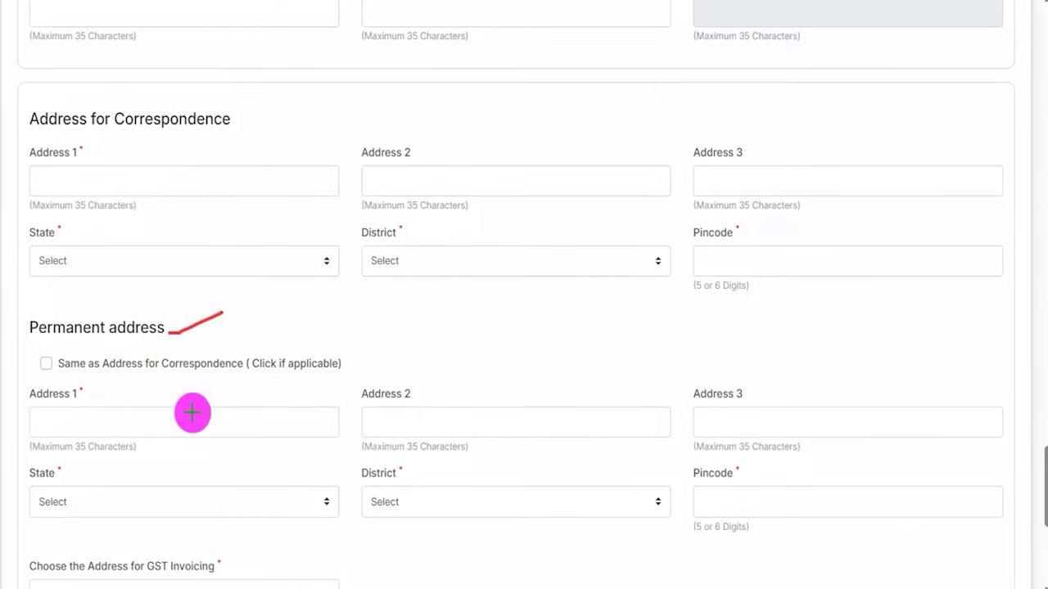
pyautogui.moveTo(47, 344); pyautogui.dragTo(98, 343)
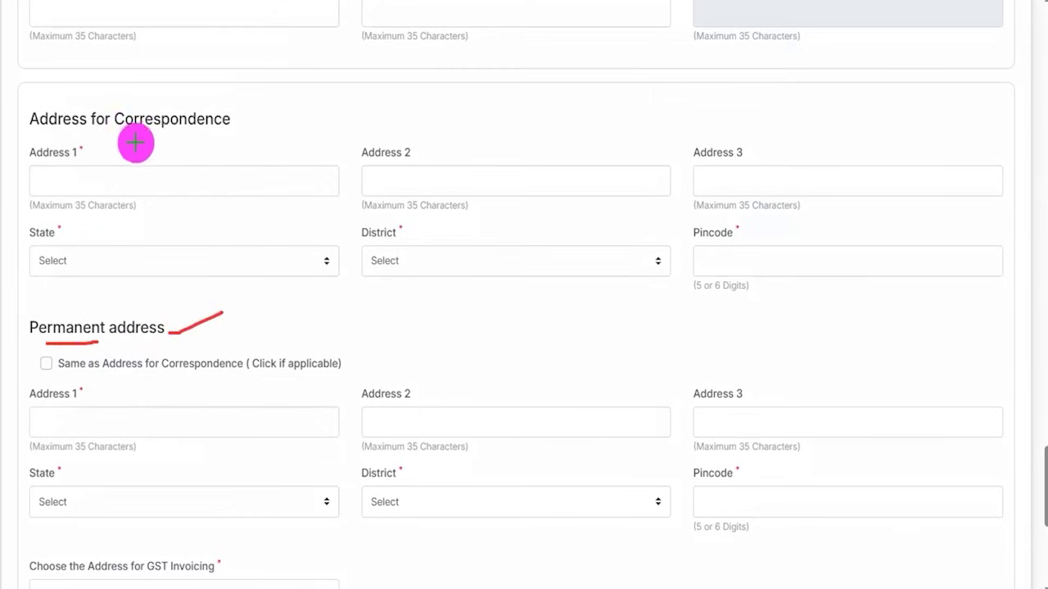
pyautogui.moveTo(113, 140); pyautogui.dragTo(298, 141)
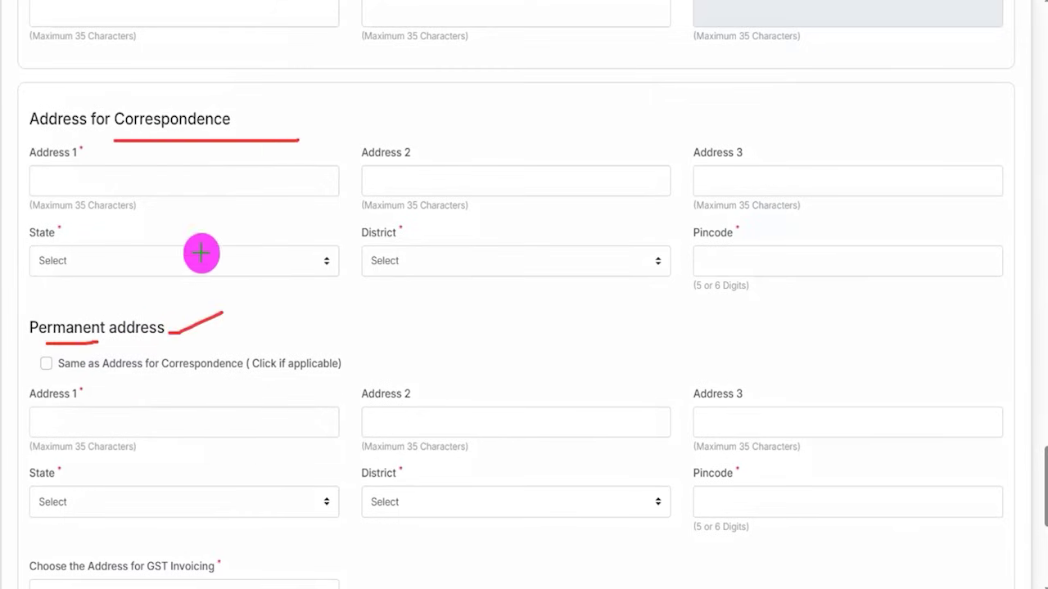
pyautogui.moveTo(47, 365); pyautogui.dragTo(80, 344)
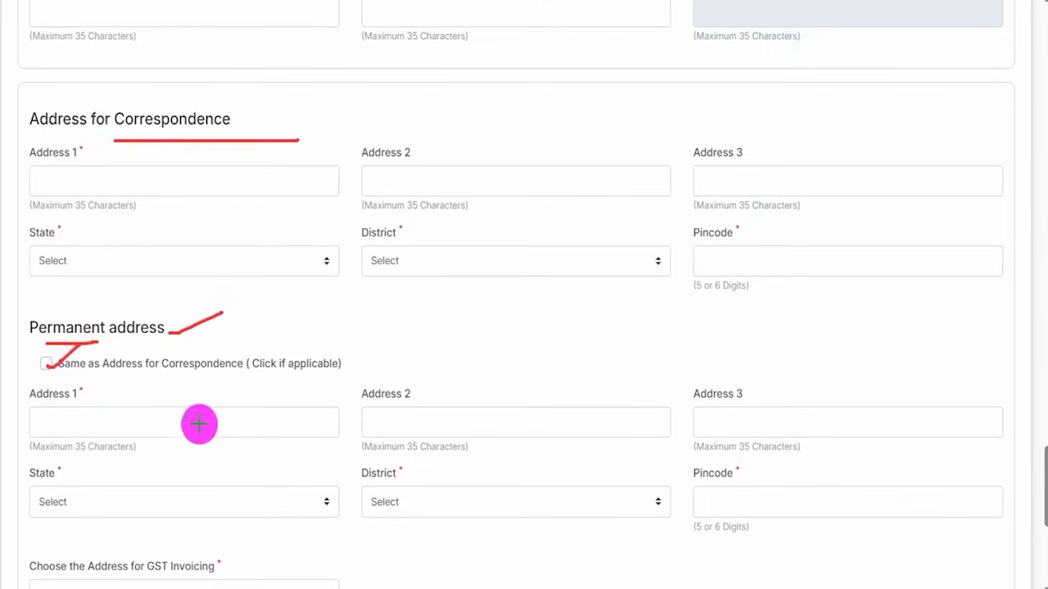
pyautogui.moveTo(122, 313); pyautogui.dragTo(149, 296)
pyautogui.moveTo(230, 120); pyautogui.dragTo(270, 96)
pyautogui.press('Escape')
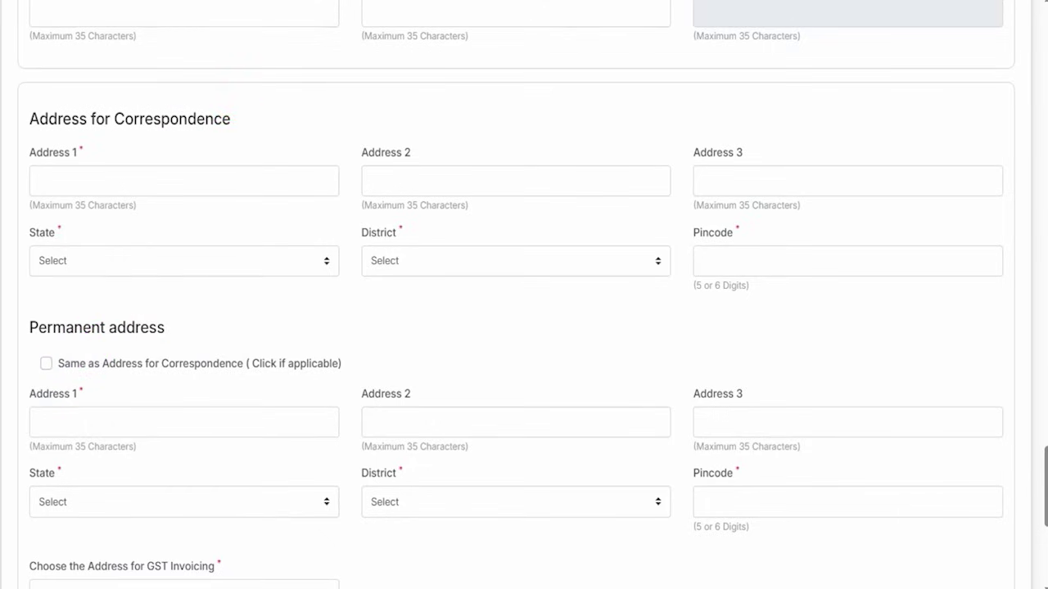
# - Choose Permanent Address as the address for GST invoicing
pyautogui.scroll(-3, 276, 445)
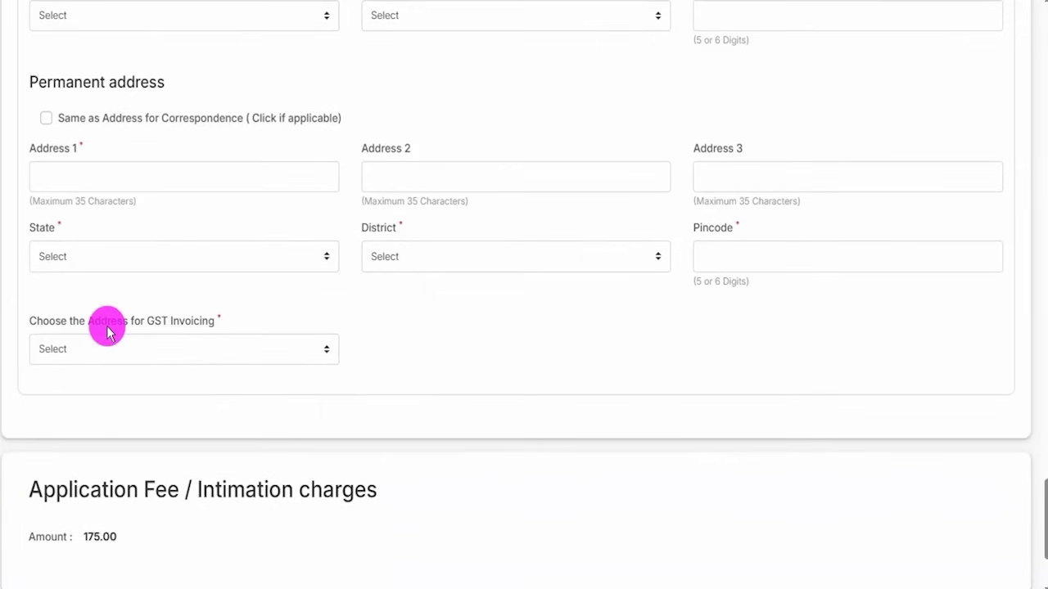
pyautogui.scroll(-2, 156, 324)
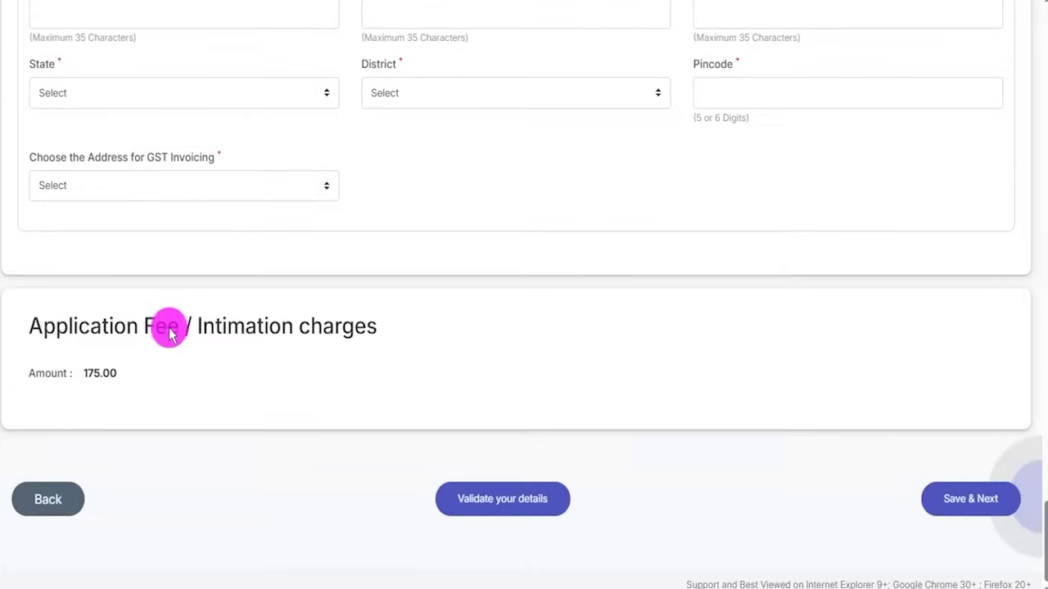
pyautogui.click(232, 194)
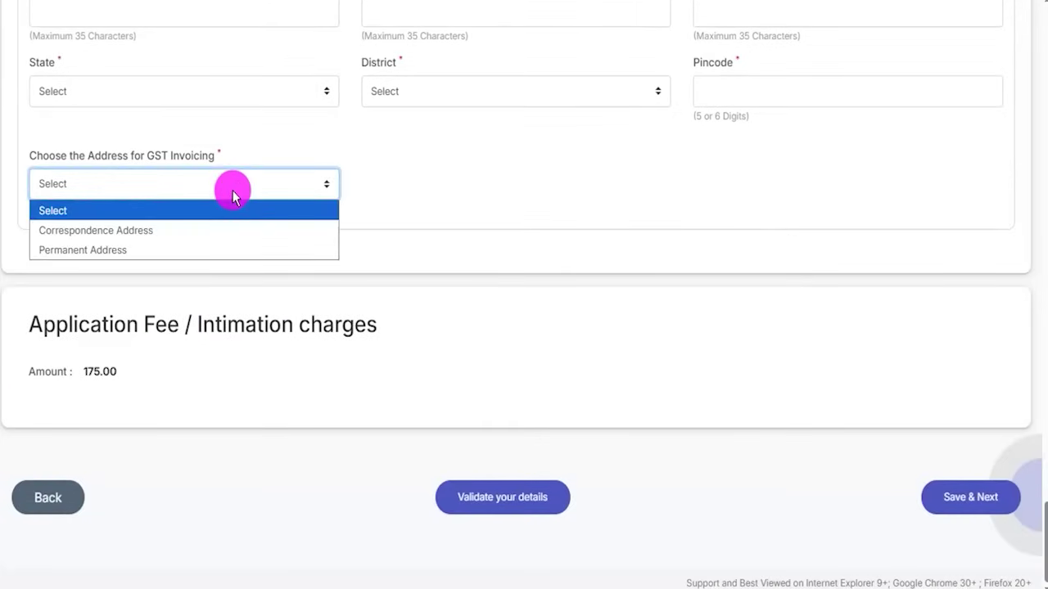
pyautogui.click(134, 250)
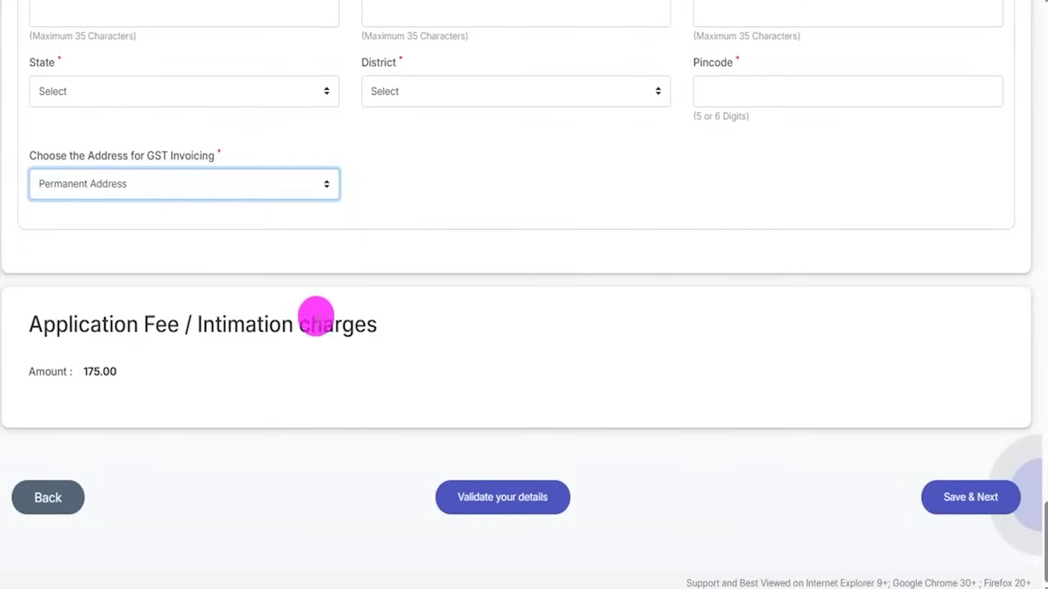
# - Annotate the application fee amount with a red tick and draw a red arrow pointing to Validate your details
pyautogui.click(304, 325)
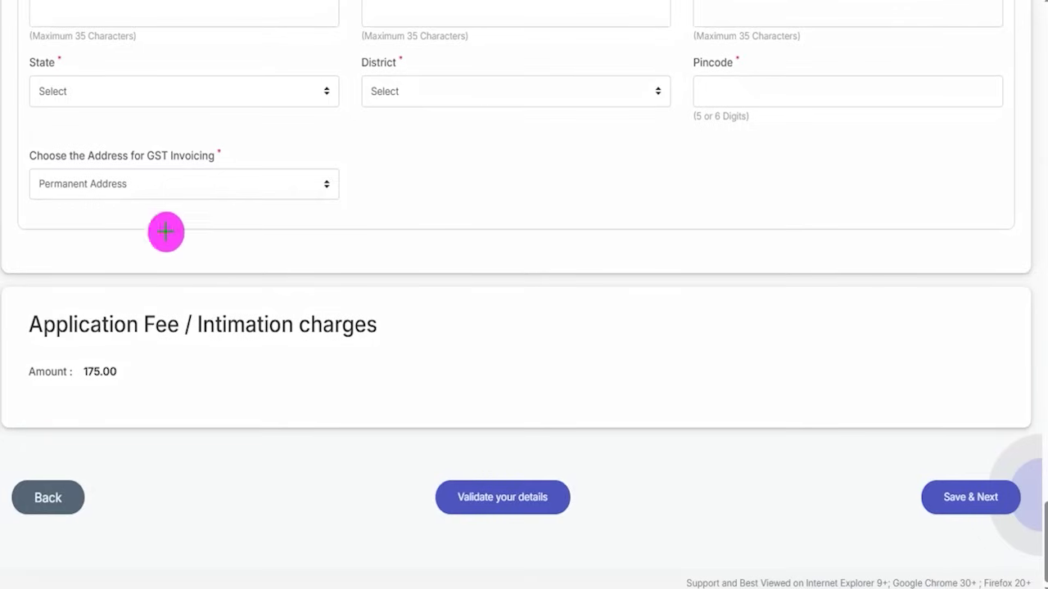
pyautogui.moveTo(127, 373); pyautogui.dragTo(191, 342)
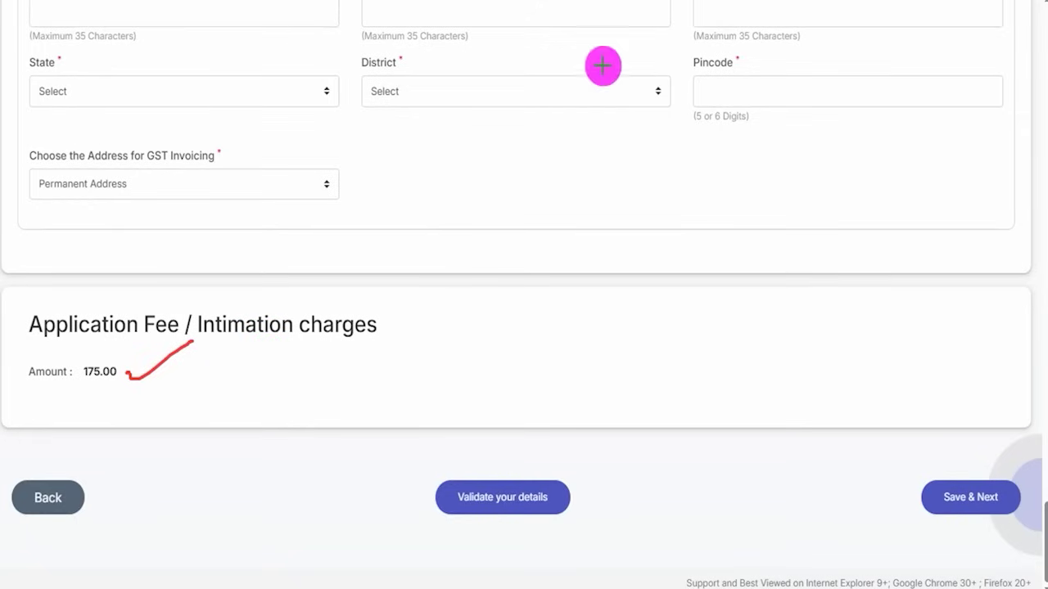
pyautogui.moveTo(194, 494); pyautogui.dragTo(413, 497)
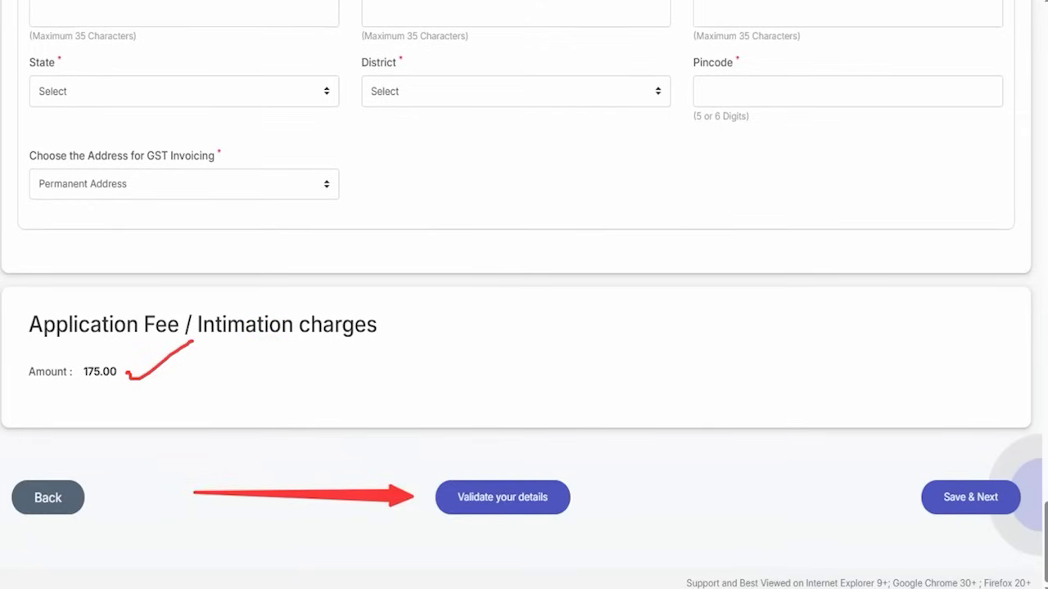
# - Draw a red arrow pointing to Save & Next and continue to the Qualification / Experience / Languages section
pyautogui.moveTo(759, 334)
pyautogui.mouseDown()
pyautogui.moveTo(884, 423)
pyautogui.moveTo(917, 472)
pyautogui.mouseUp()
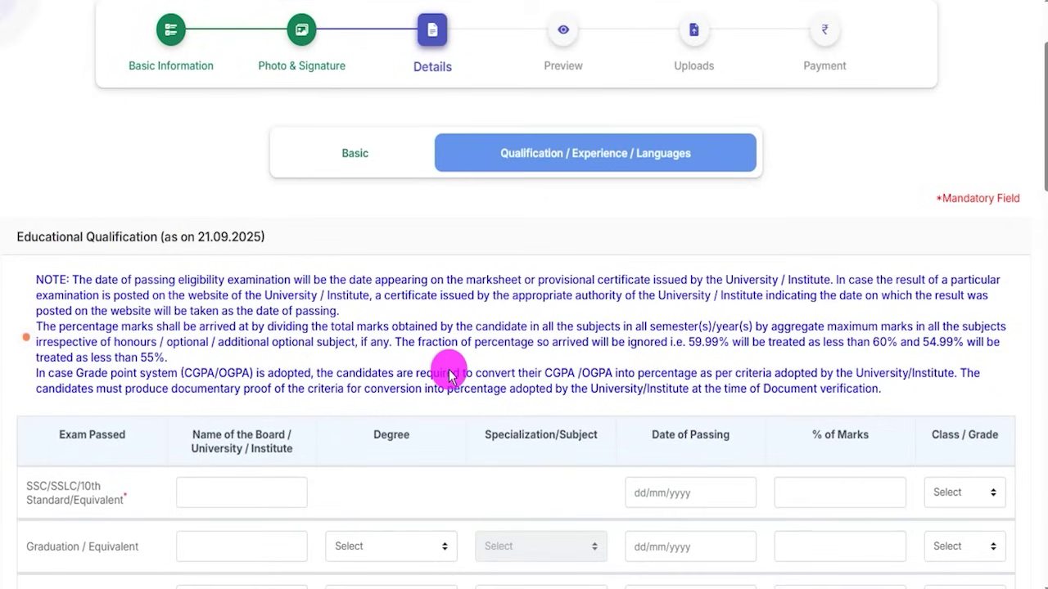
pyautogui.scroll(-2, 391, 402)
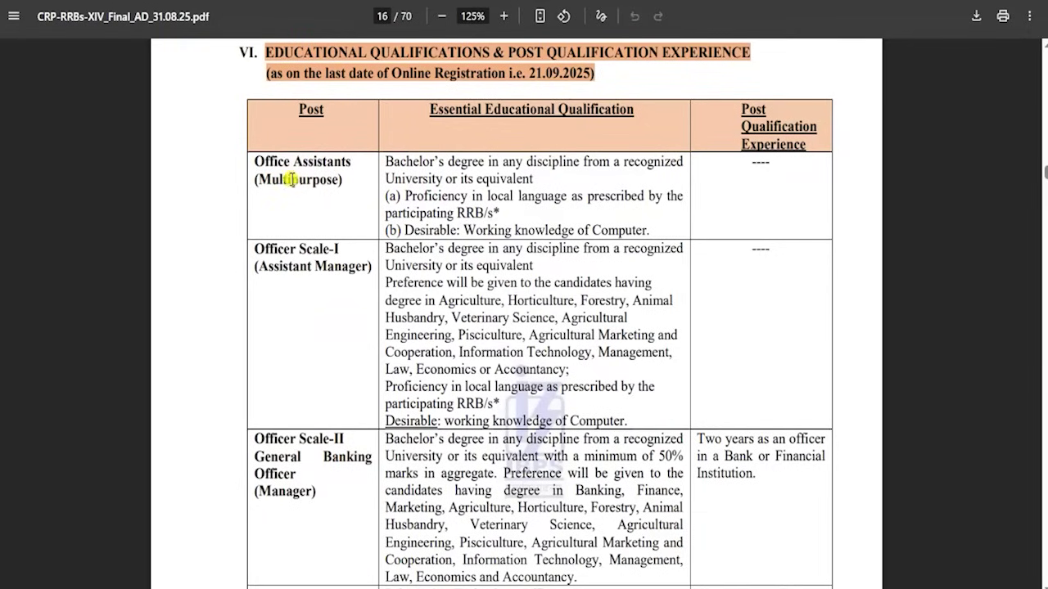
# - Switch to the recruitment notification PDF and examine the Office Assistants (Multipurpose) requirements for degree, local language and computer knowledge
pyautogui.moveTo(270, 247); pyautogui.dragTo(295, 249)
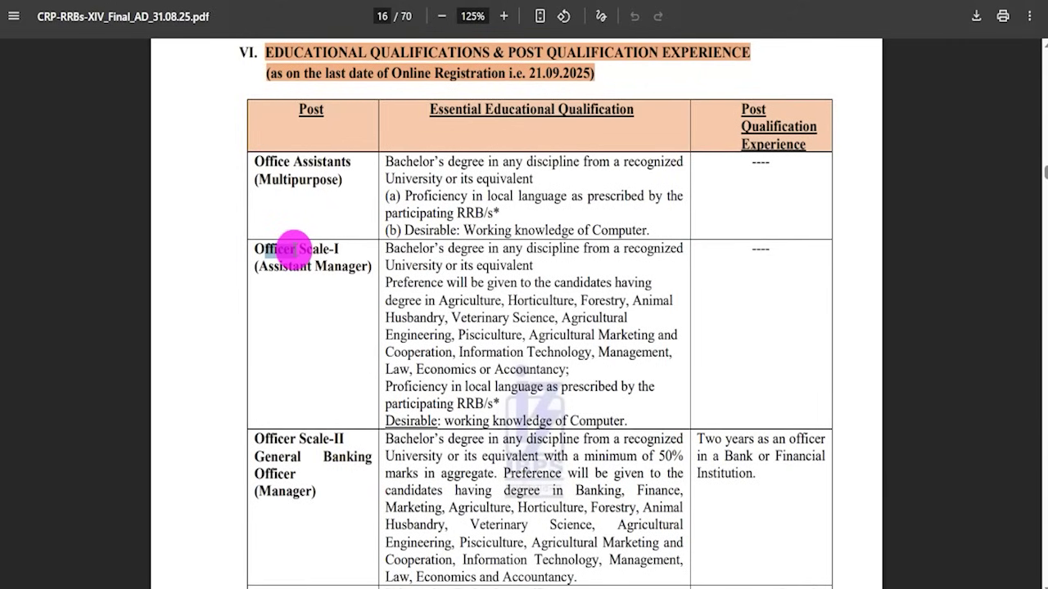
pyautogui.moveTo(255, 160); pyautogui.dragTo(327, 181)
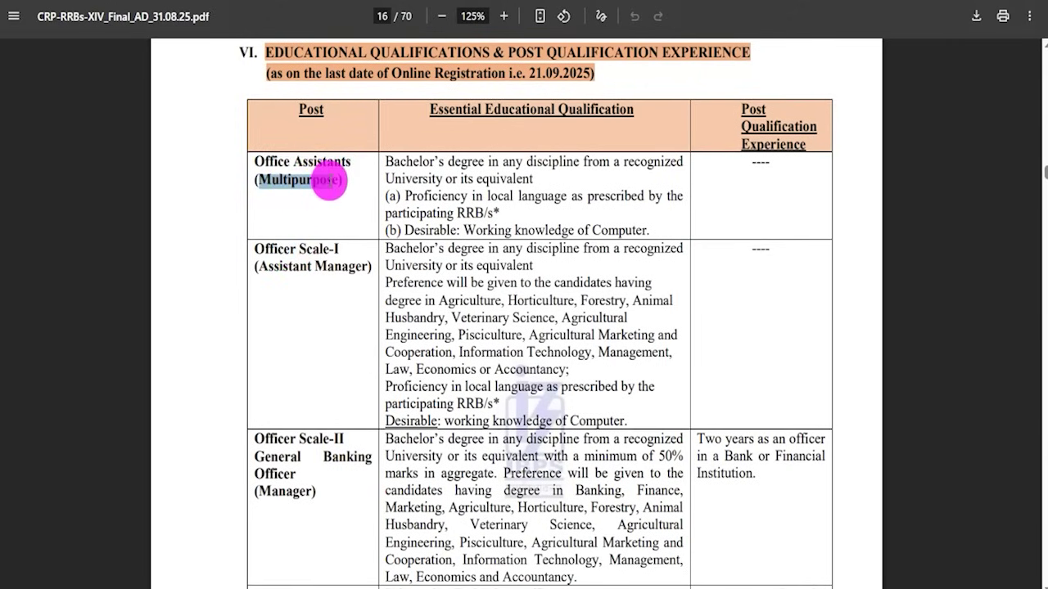
pyautogui.moveTo(398, 164); pyautogui.dragTo(522, 157)
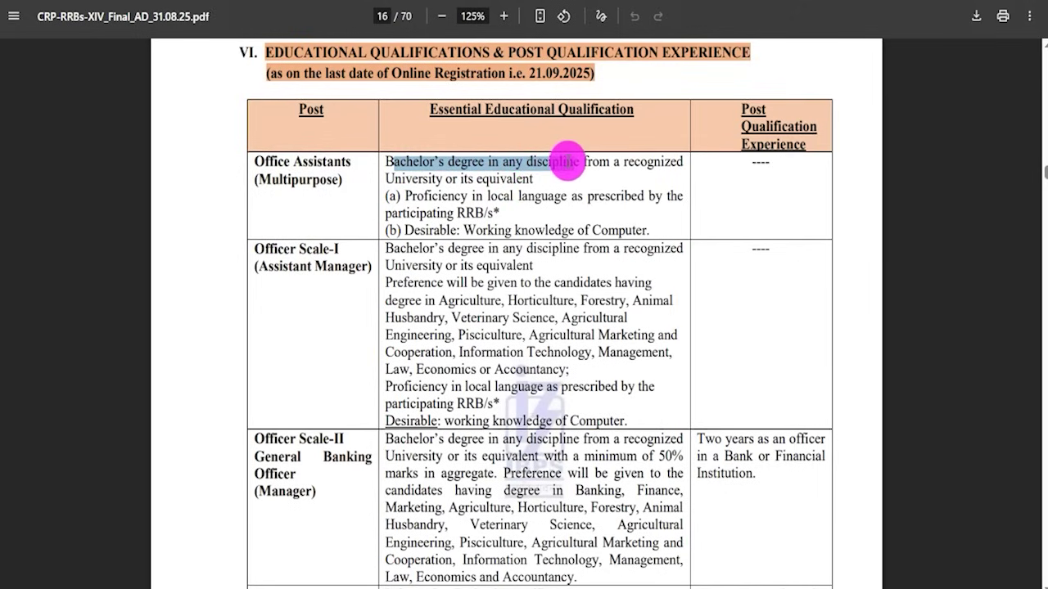
pyautogui.click(465, 164)
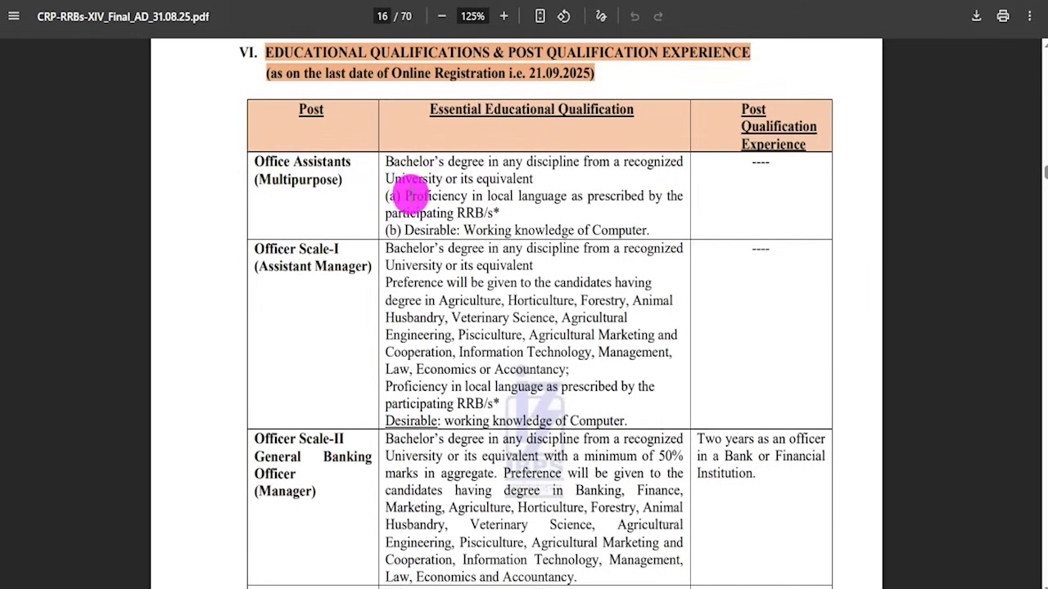
pyautogui.moveTo(408, 196); pyautogui.dragTo(561, 195)
pyautogui.moveTo(481, 230); pyautogui.dragTo(579, 229)
# - Examine the Officer Scale-I (Assistant Manager) degree requirement and the list of preferred disciplines
pyautogui.click(271, 255)
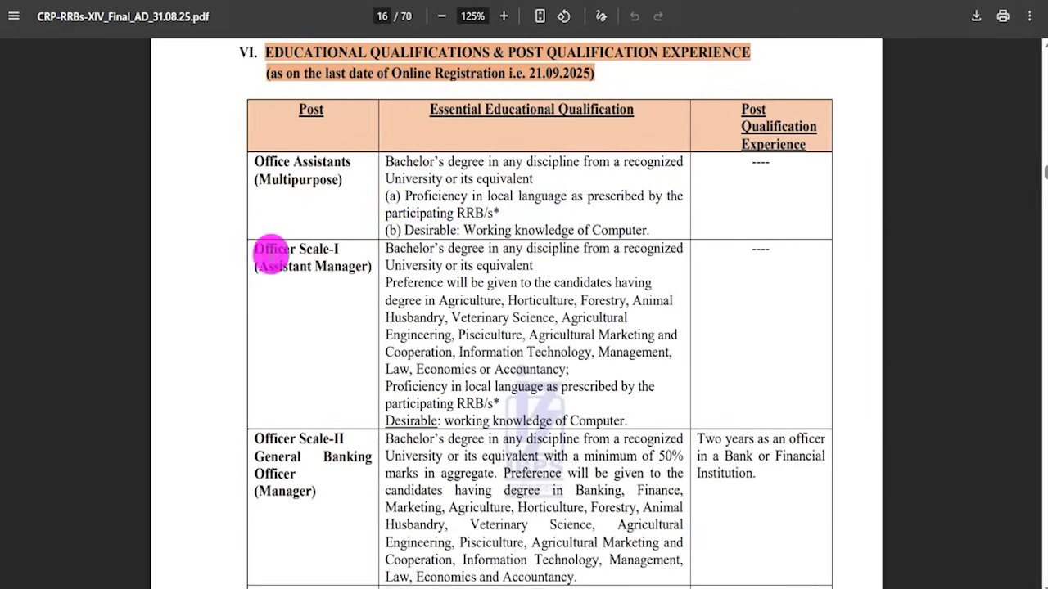
pyautogui.moveTo(255, 251); pyautogui.dragTo(581, 253)
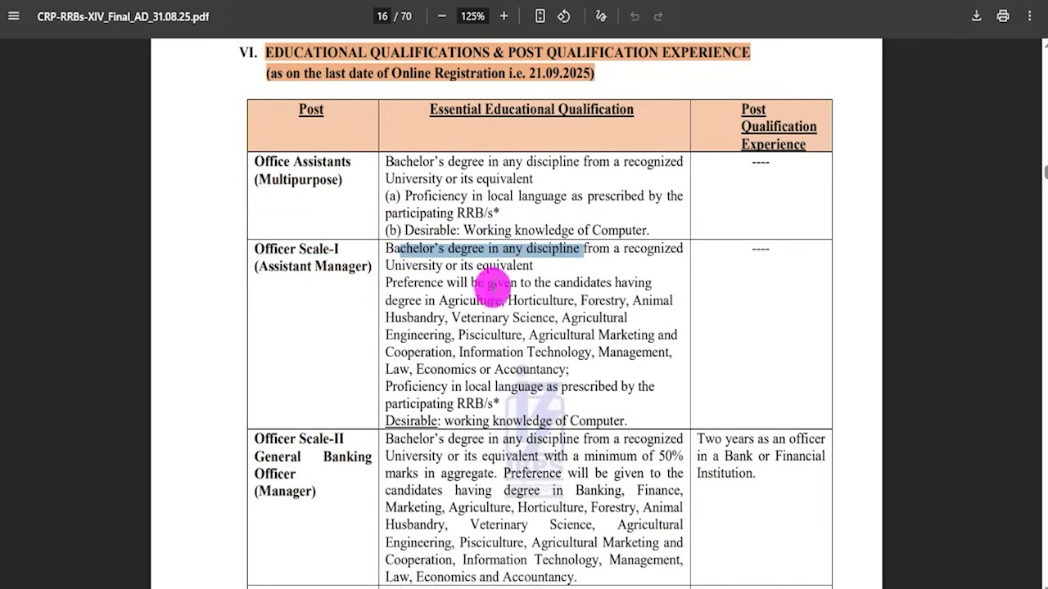
pyautogui.moveTo(438, 301); pyautogui.dragTo(532, 301)
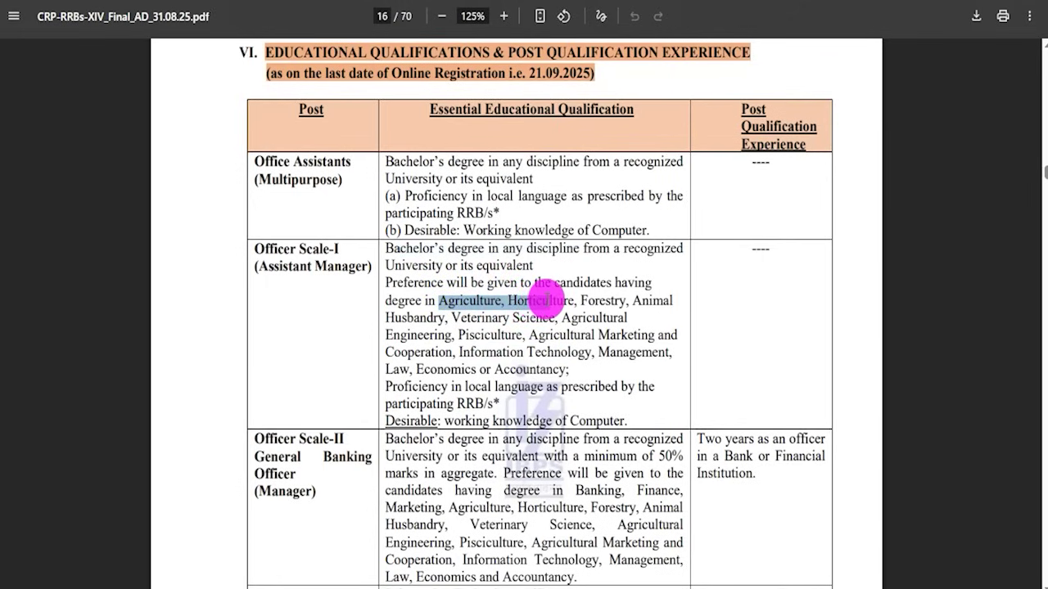
pyautogui.click(521, 298)
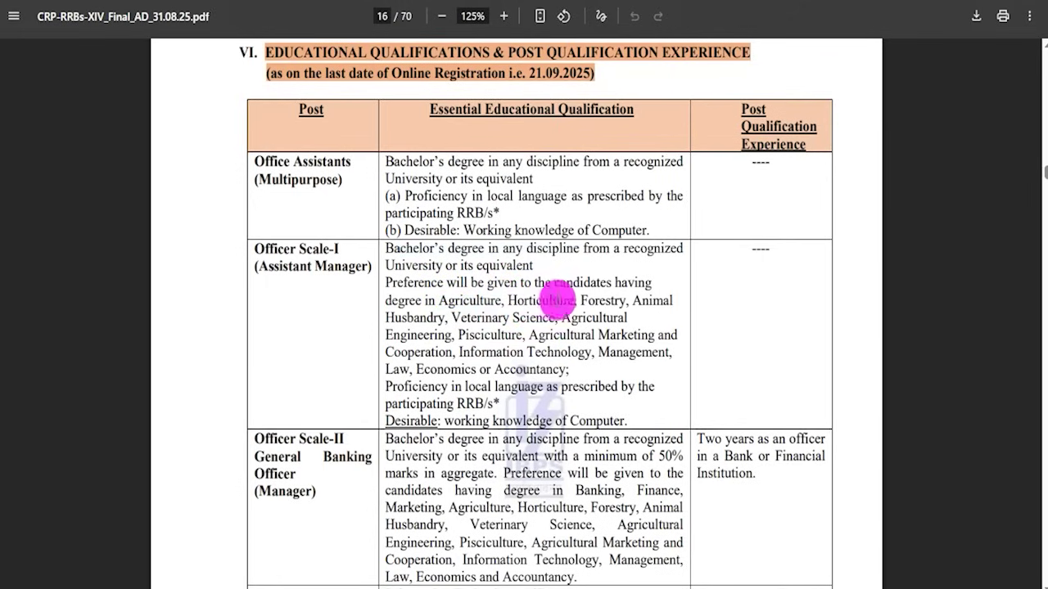
pyautogui.moveTo(452, 319); pyautogui.dragTo(554, 362)
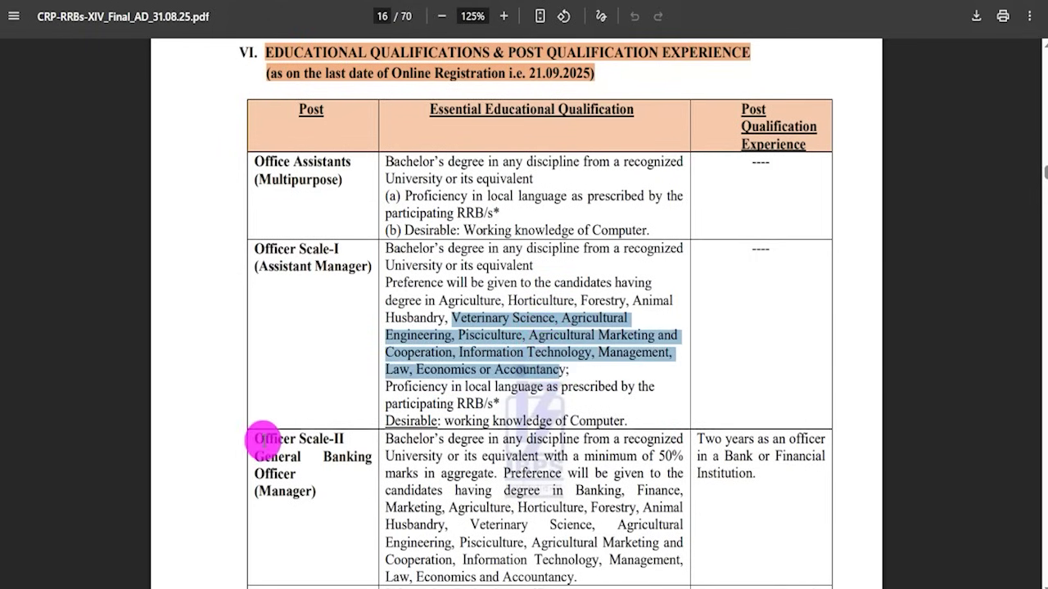
# - Look through the Officer Scale-II and Scale-III qualification requirements, and return to the Office Assistants degree requirement
pyautogui.moveTo(262, 440); pyautogui.dragTo(301, 364)
pyautogui.scroll(-2, 325, 413)
pyautogui.scroll(-6, 301, 364)
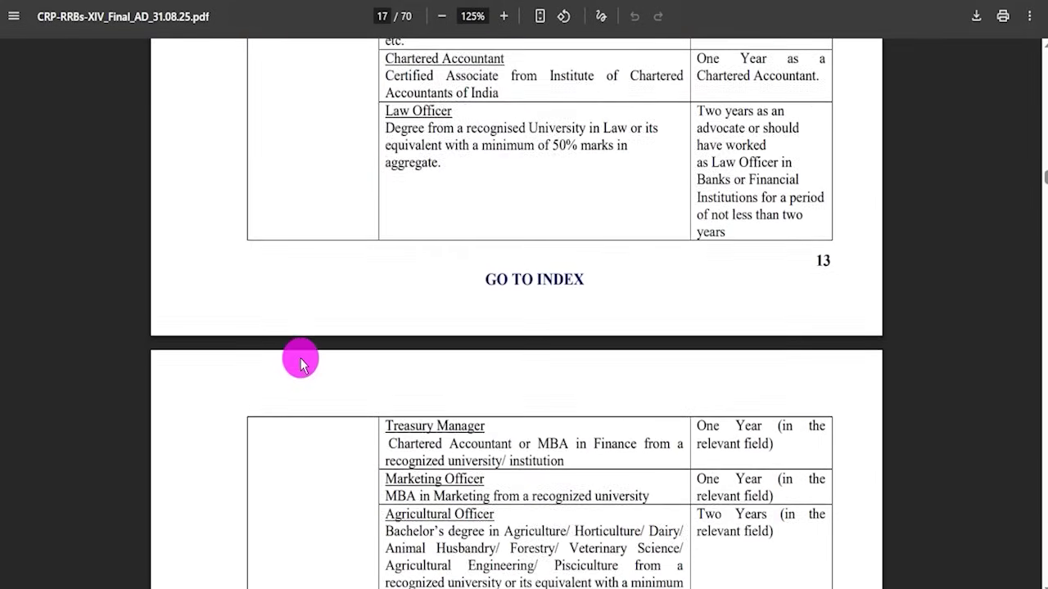
pyautogui.scroll(-2, 243, 461)
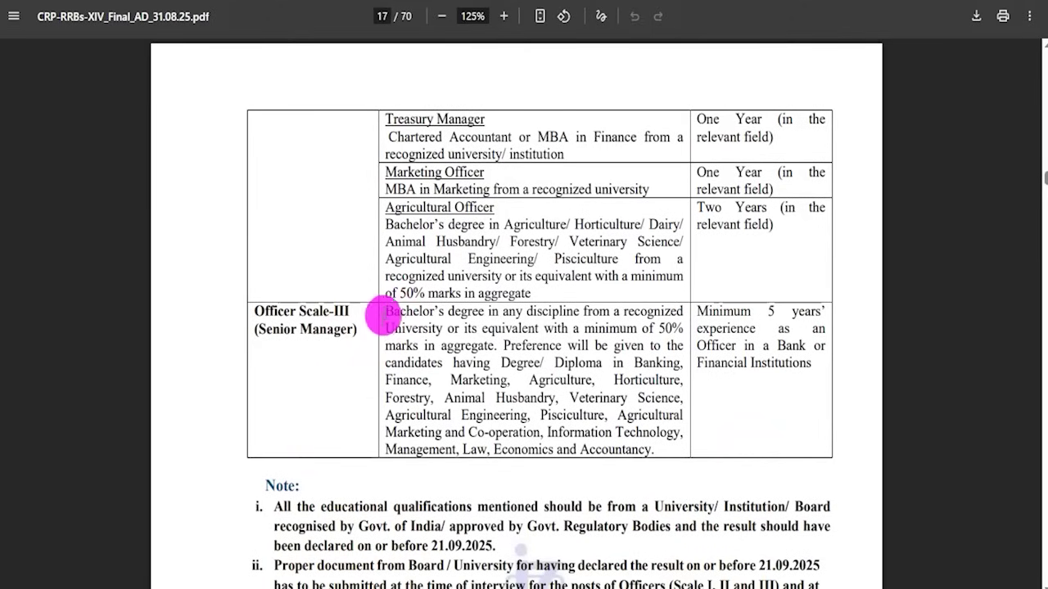
pyautogui.moveTo(391, 311); pyautogui.dragTo(434, 369)
pyautogui.scroll(8, 440, 379)
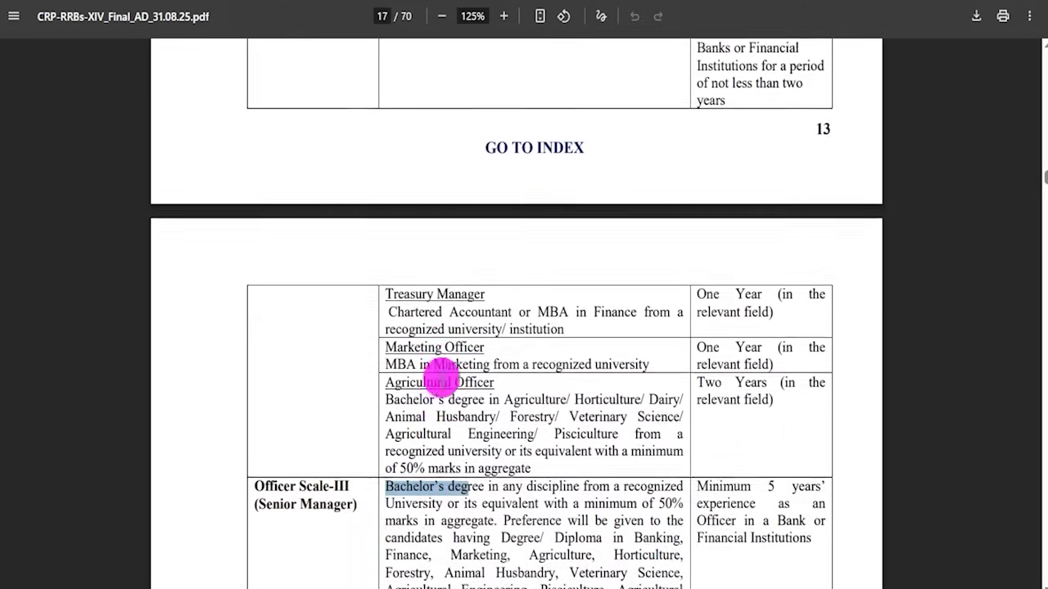
pyautogui.scroll(5, 442, 383)
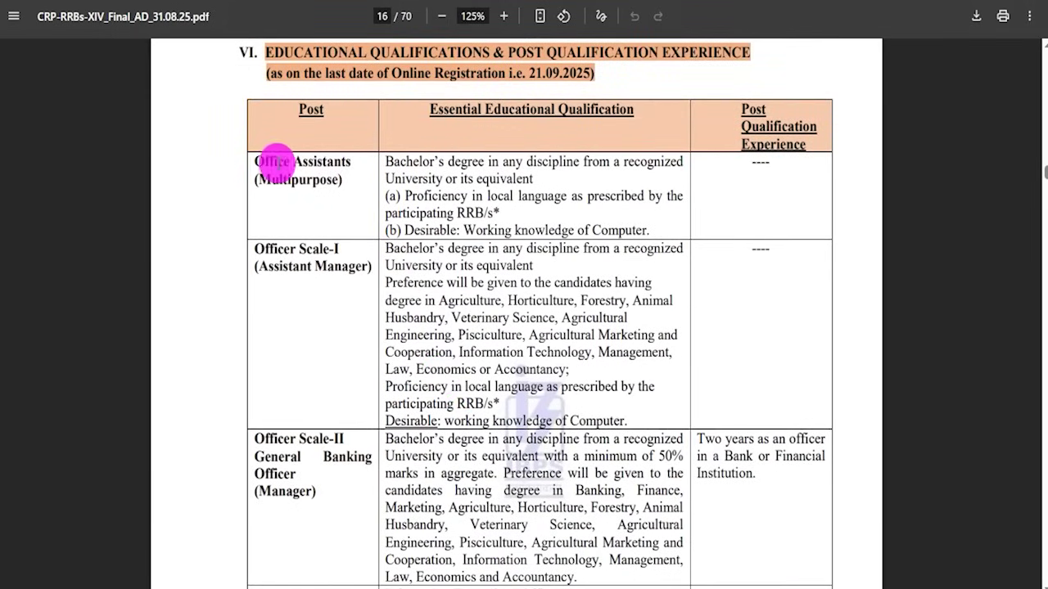
pyautogui.moveTo(407, 162); pyautogui.dragTo(420, 162)
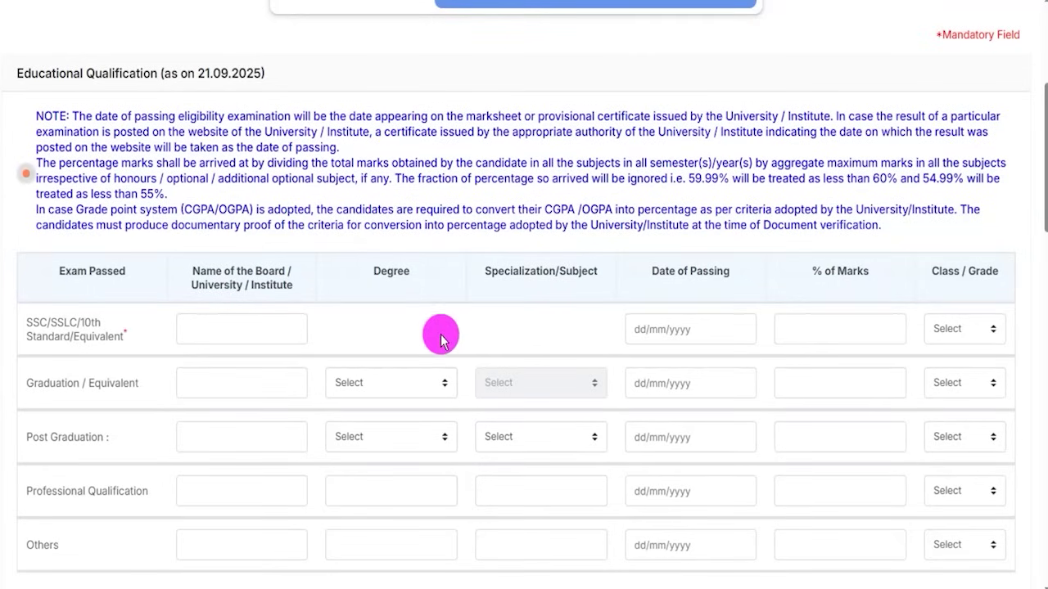
# - Back in the application form, fill the SSC/SSLC/10th row with board CBSE, 80.00 % marks and First Class, leaving the date empty
pyautogui.scroll(-1, 436, 330)
pyautogui.click(219, 244)
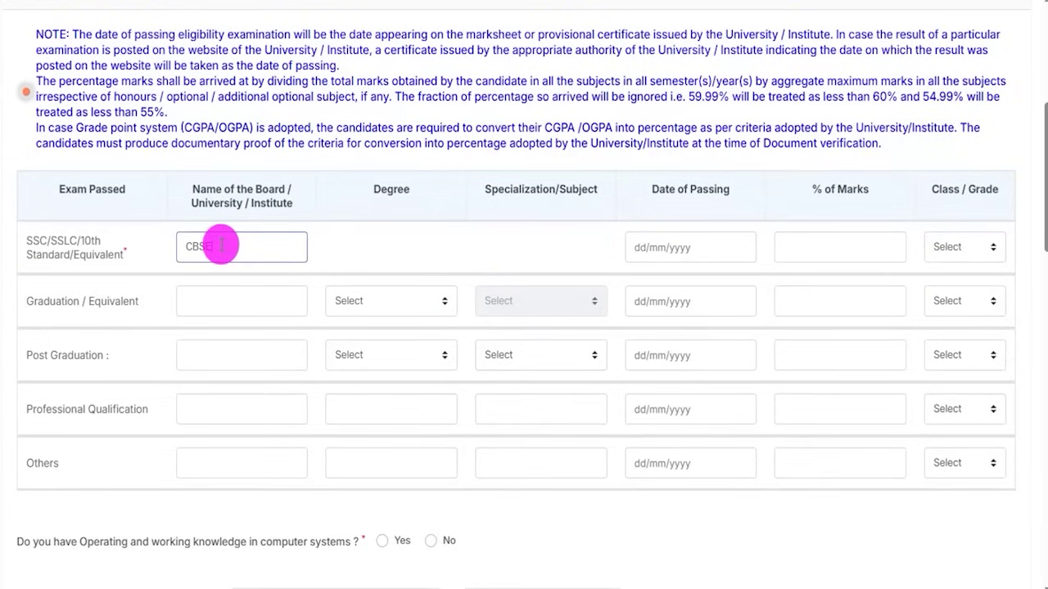
pyautogui.click(678, 247)
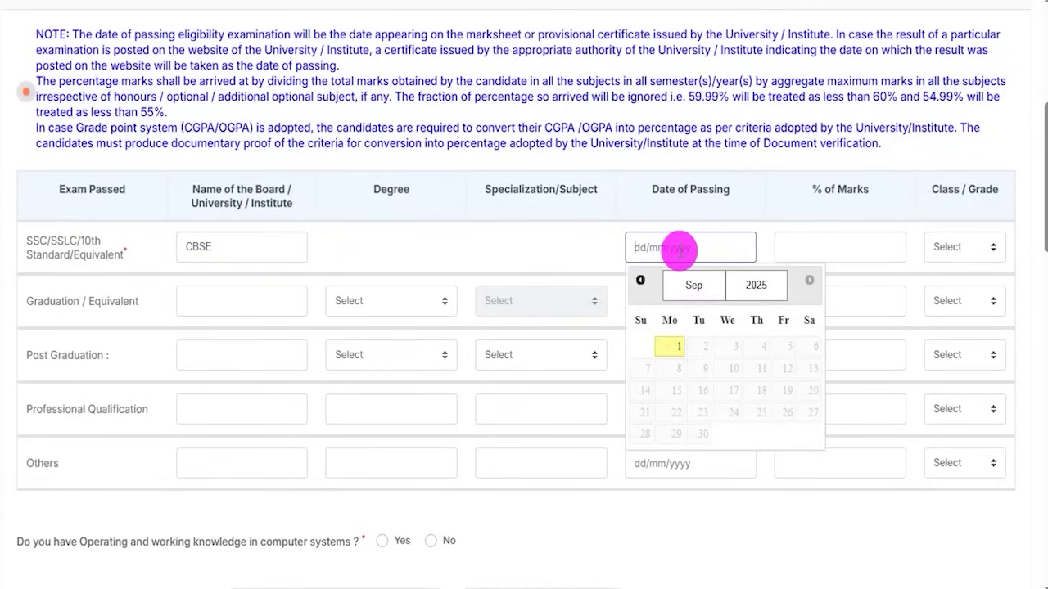
pyautogui.click(843, 247)
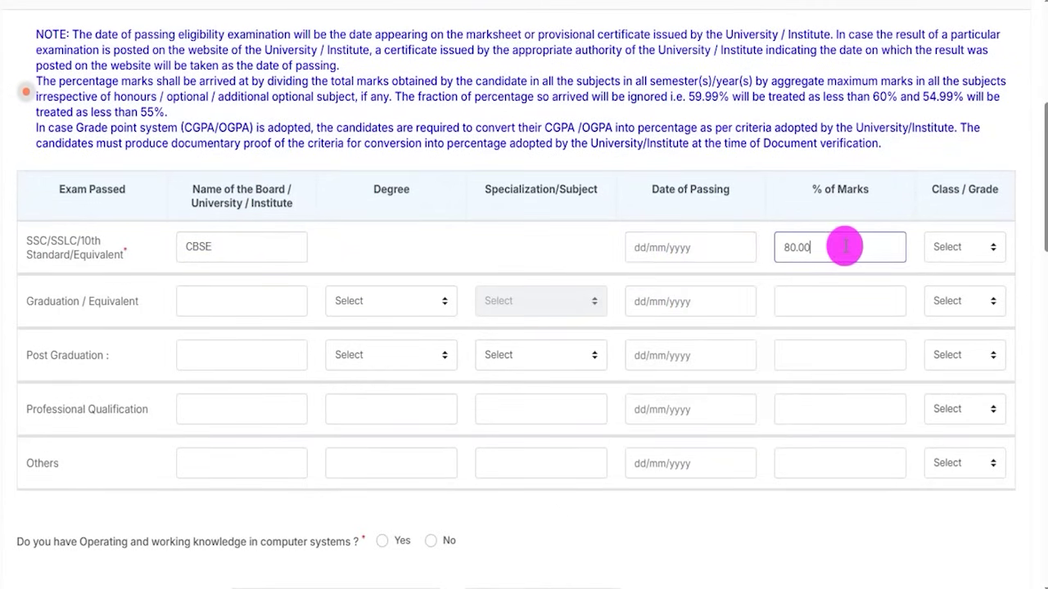
pyautogui.click(953, 249)
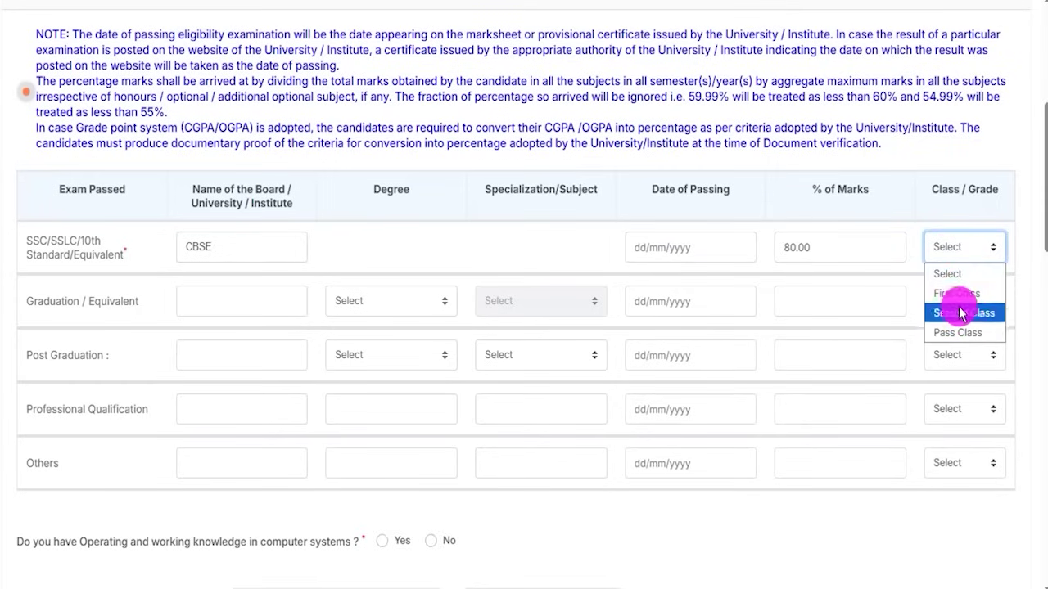
pyautogui.click(954, 293)
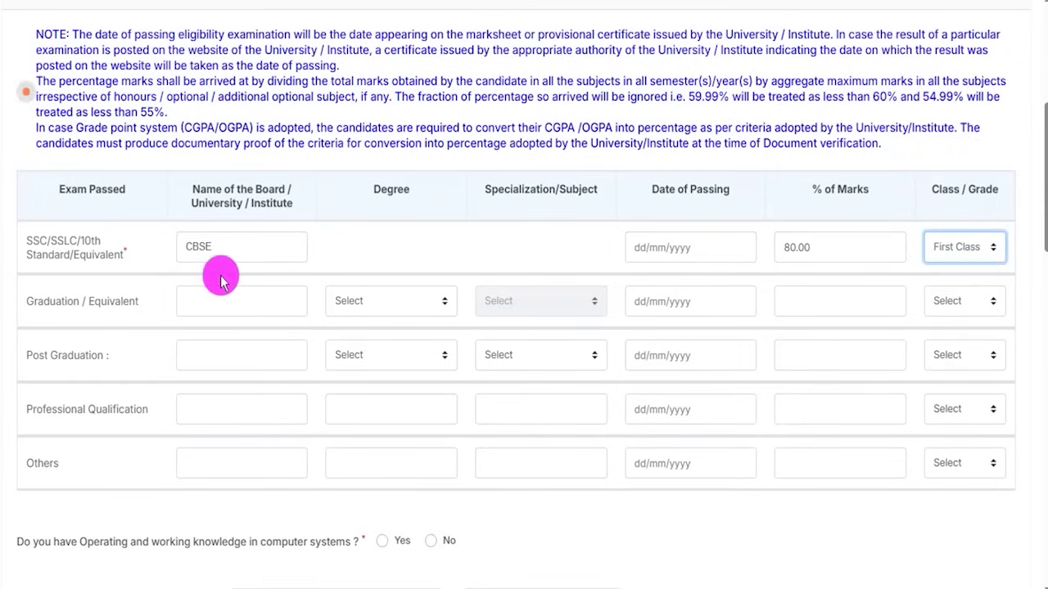
# - Fill the Graduation row with university CCS, degree Bachelor of Arts (B.A.) and specialization Hindi
pyautogui.click(78, 300)
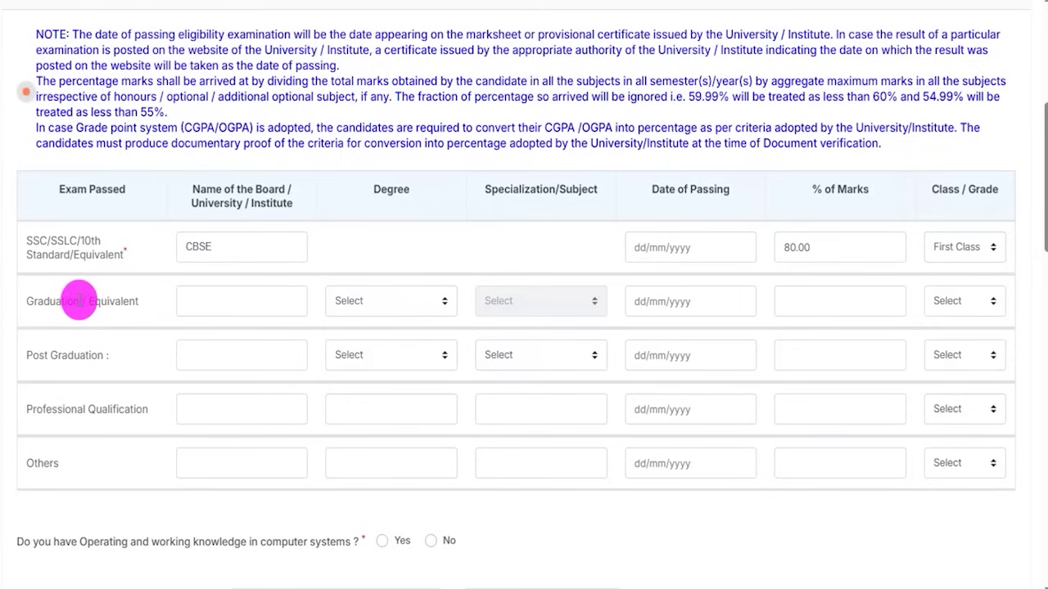
pyautogui.click(205, 300)
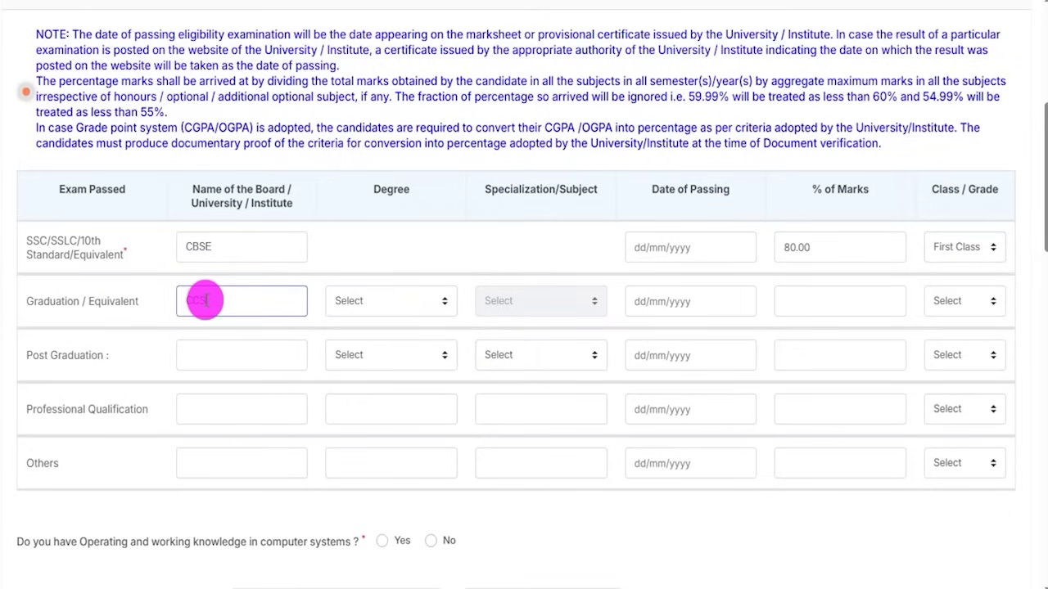
pyautogui.write('CCS')
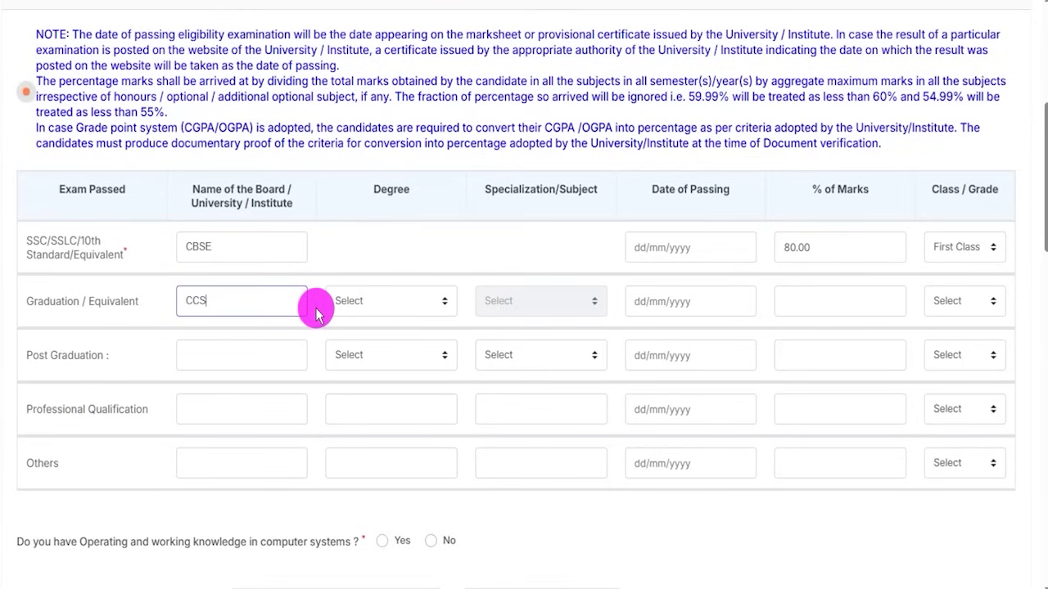
pyautogui.click(352, 301)
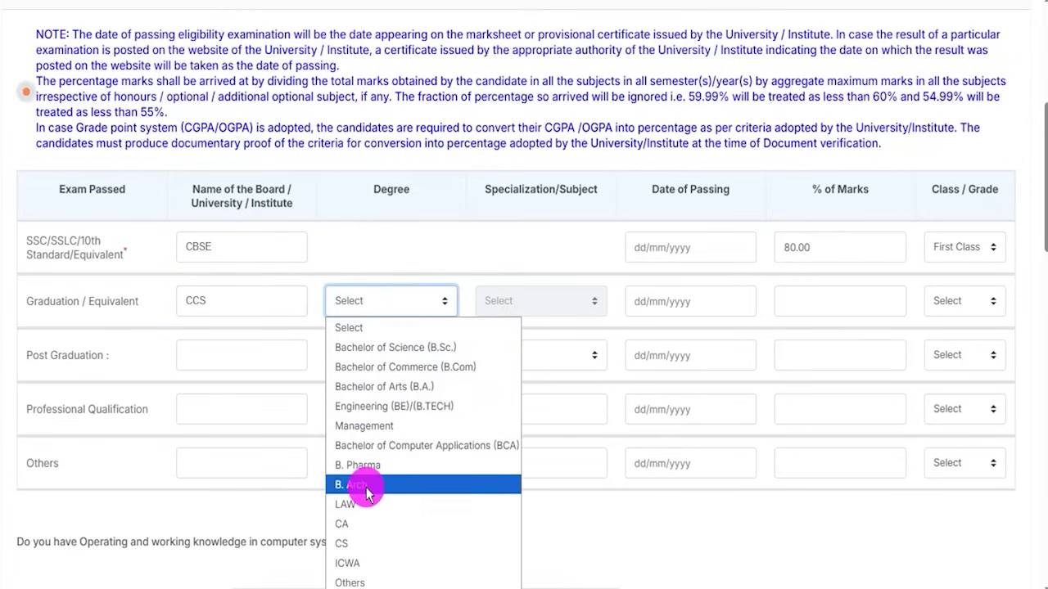
pyautogui.click(391, 386)
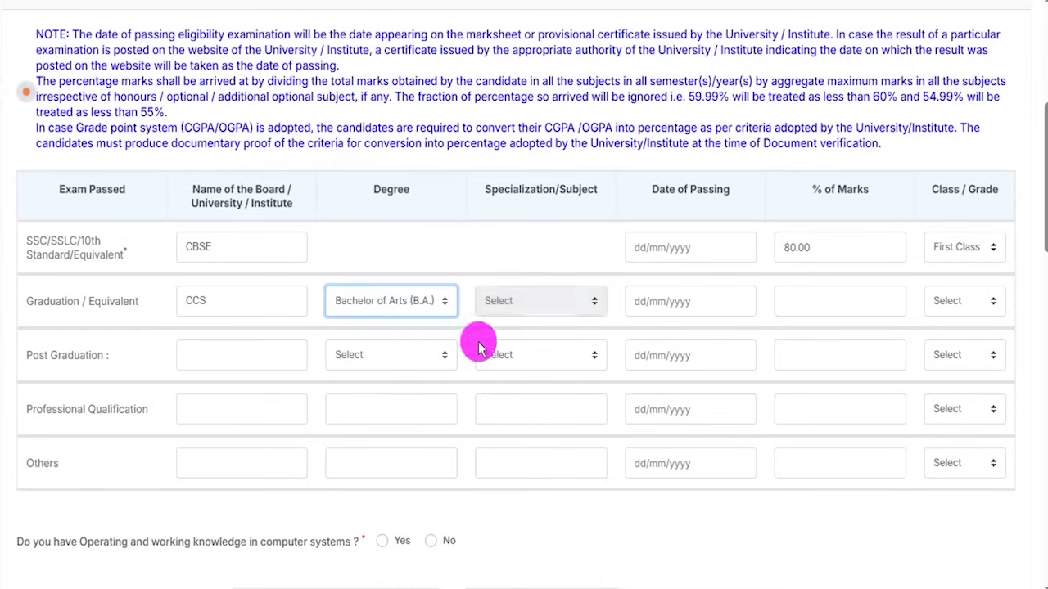
pyautogui.click(514, 304)
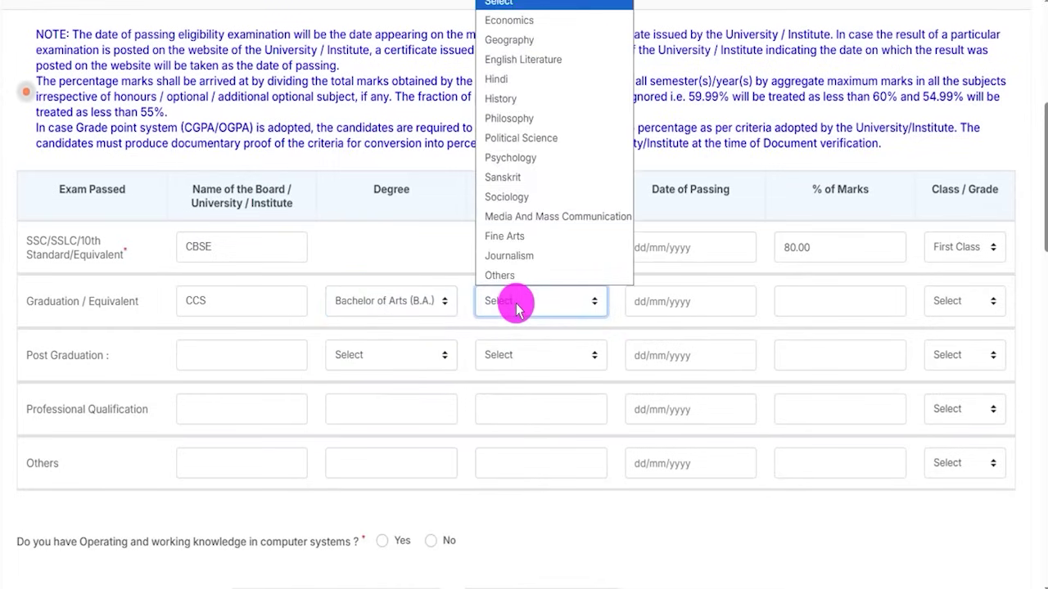
pyautogui.click(514, 79)
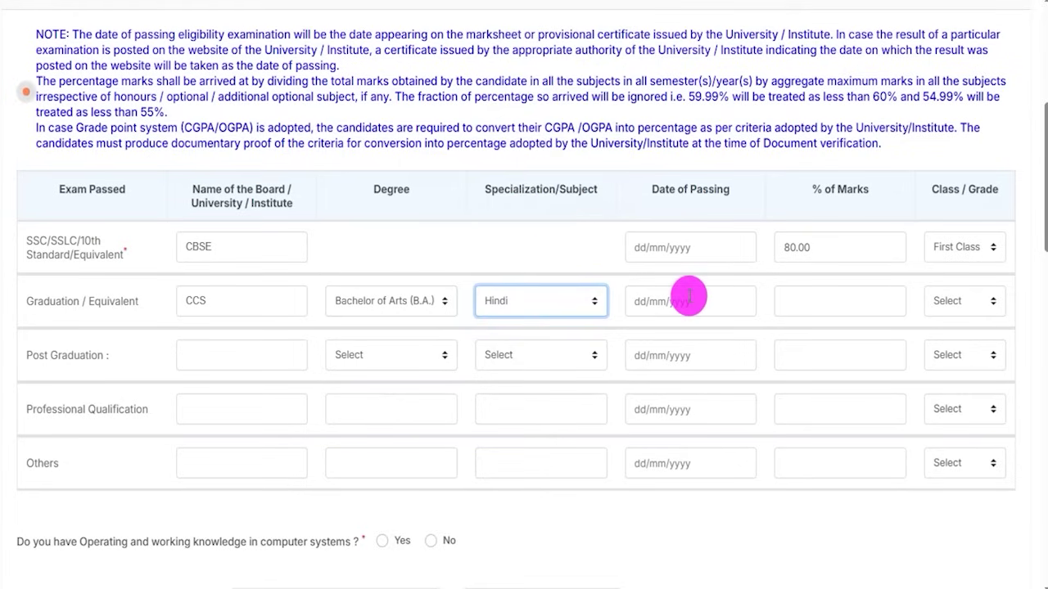
# - Enter 75.00 % marks and First Class for Graduation, dismissing the percentage notice and leaving the date of passing empty
pyautogui.click(688, 299)
pyautogui.click(851, 300)
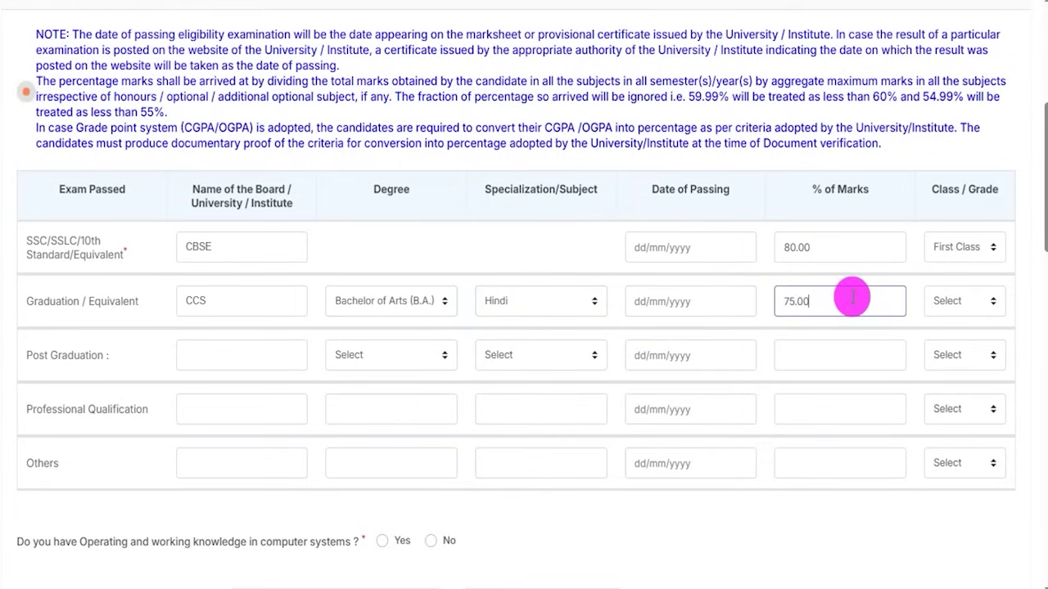
pyautogui.write('75.00')
pyautogui.click(936, 300)
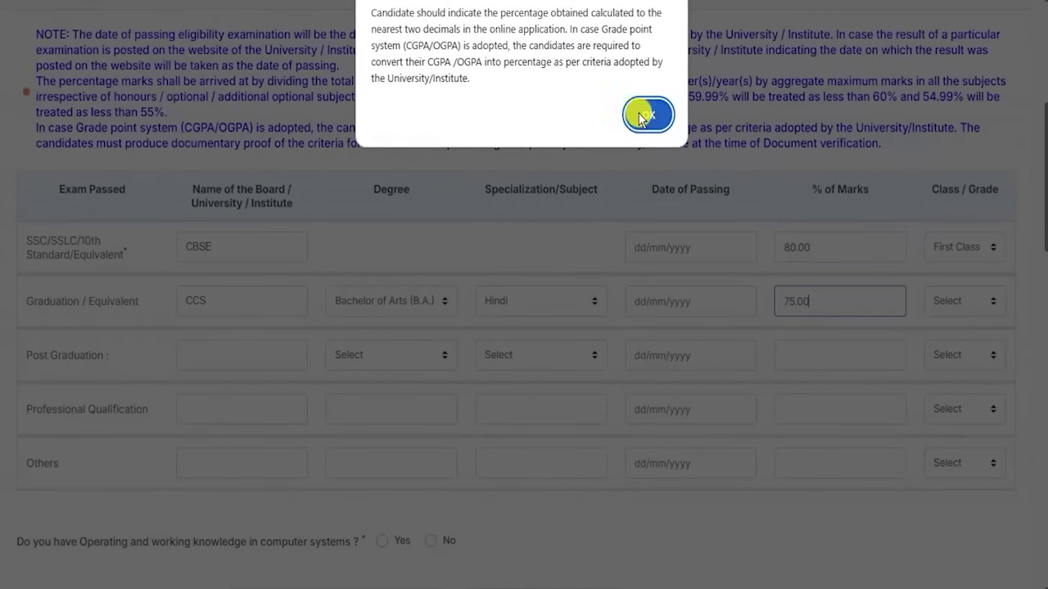
pyautogui.click(969, 110)
pyautogui.click(954, 300)
pyautogui.click(949, 345)
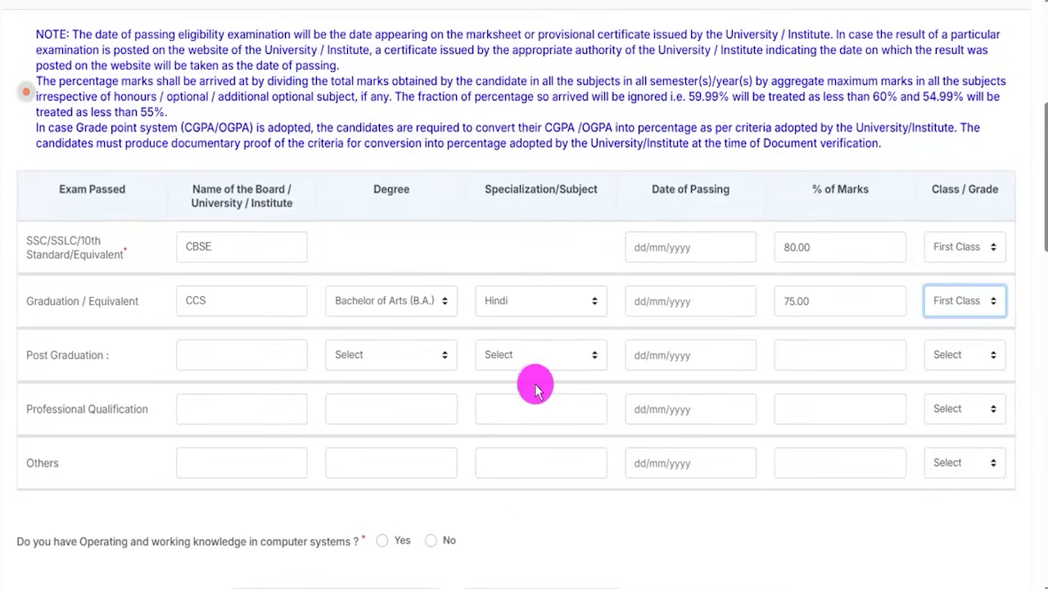
# - Answer Yes to operating and working knowledge of computer systems, and choose Degree in as the computer knowledge detail
pyautogui.click(62, 357)
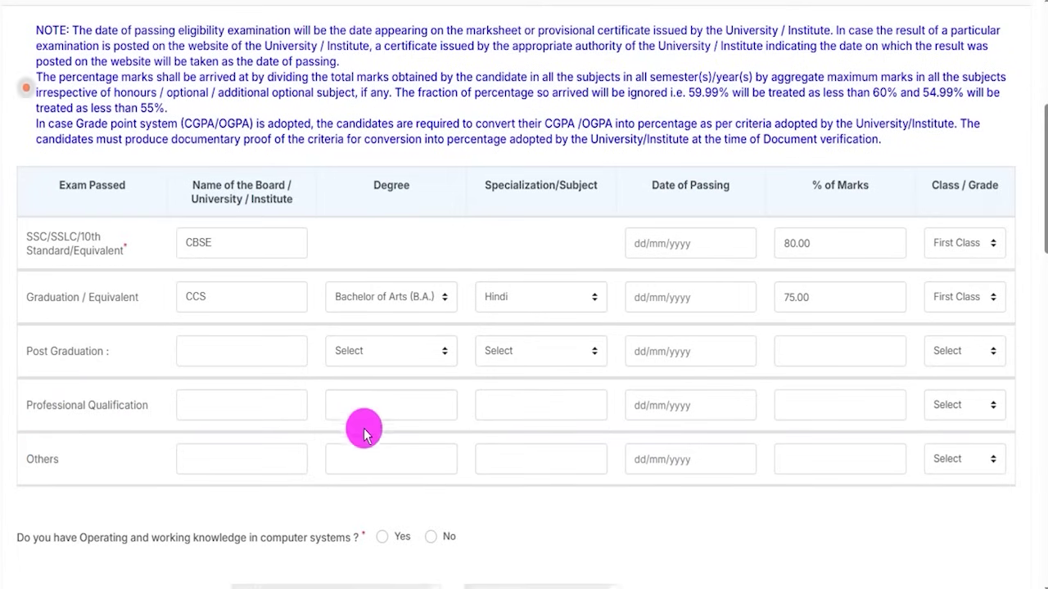
pyautogui.scroll(-3, 362, 426)
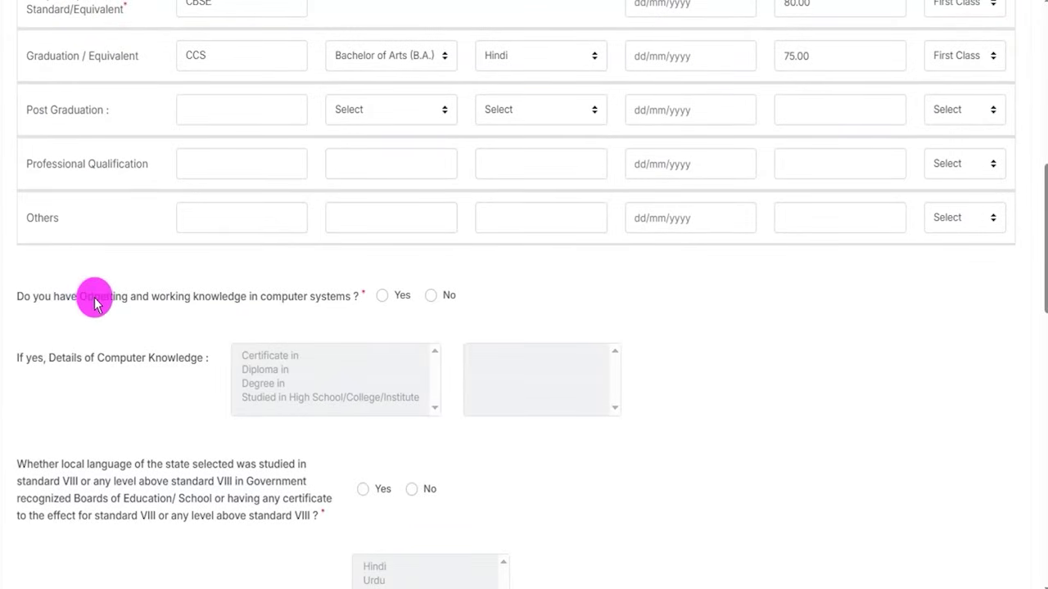
pyautogui.click(383, 297)
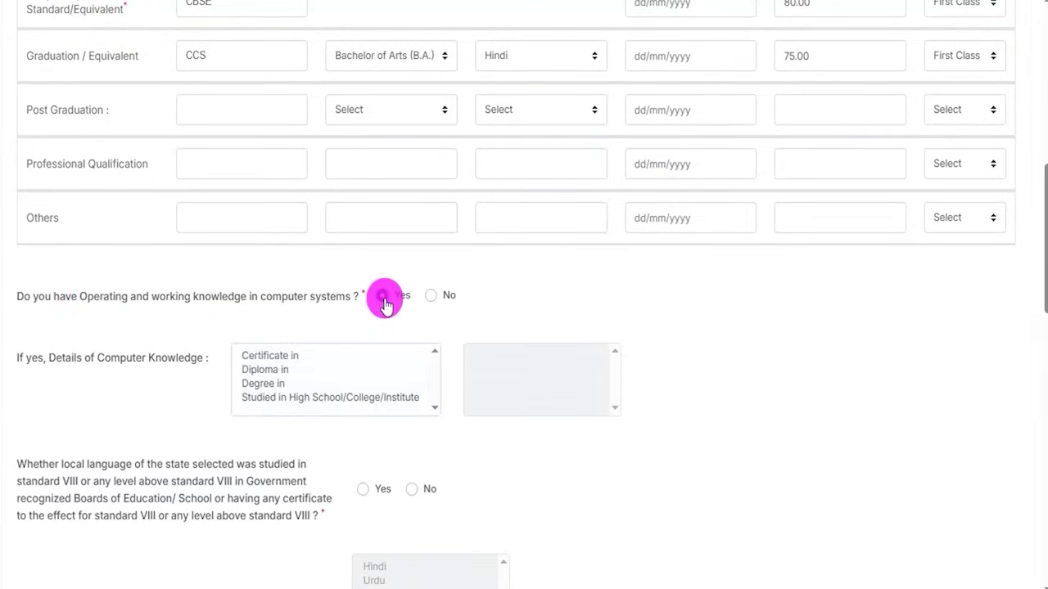
pyautogui.click(270, 355)
pyautogui.click(270, 370)
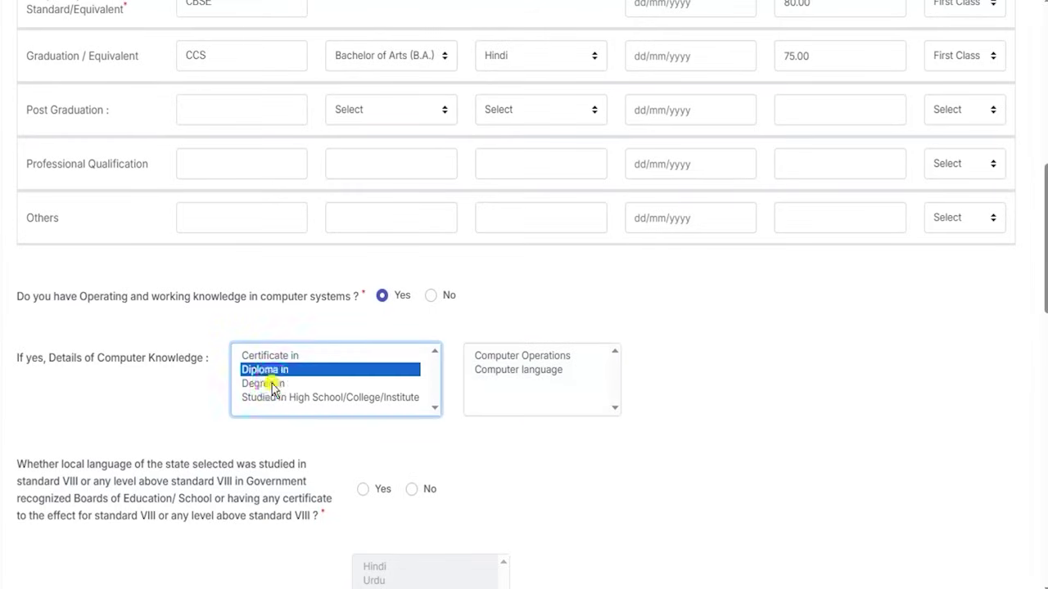
pyautogui.click(270, 382)
pyautogui.click(468, 456)
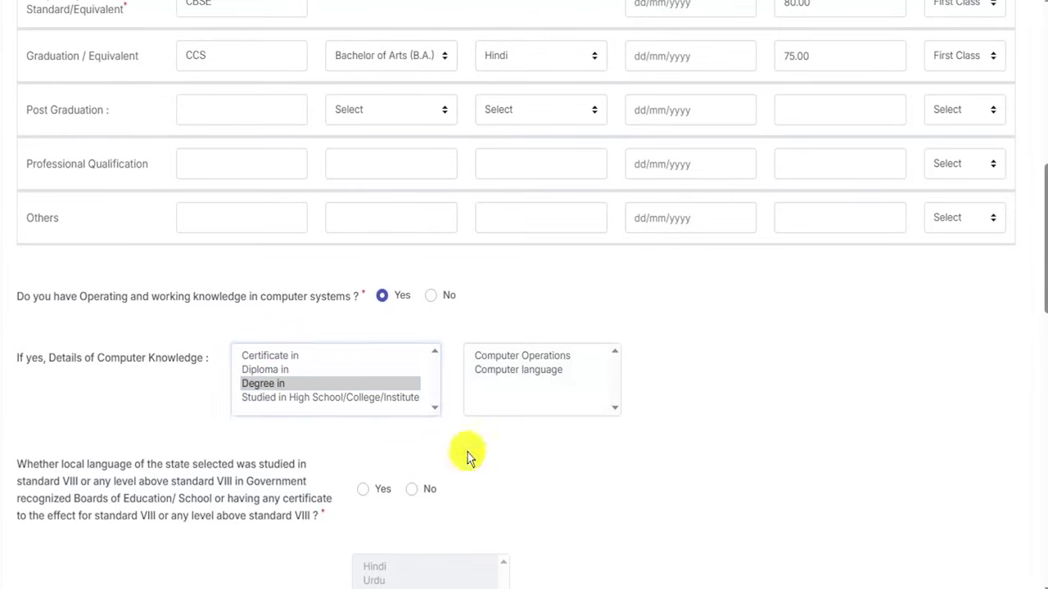
# - Answer Yes to having studied the selected state's local language at standard VIII or above, and choose Hindi
pyautogui.scroll(-2, 442, 409)
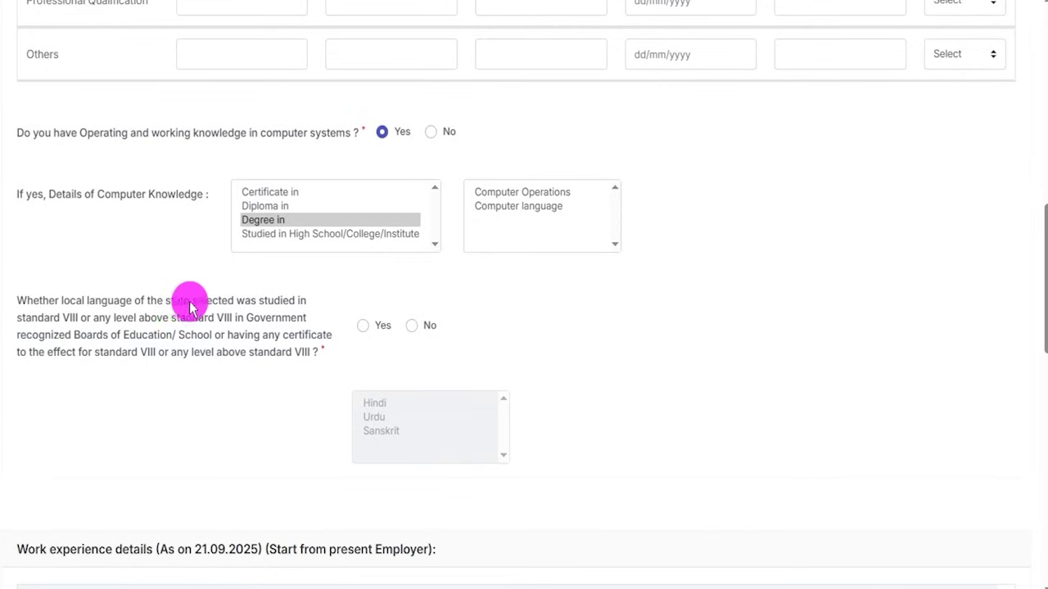
pyautogui.click(362, 327)
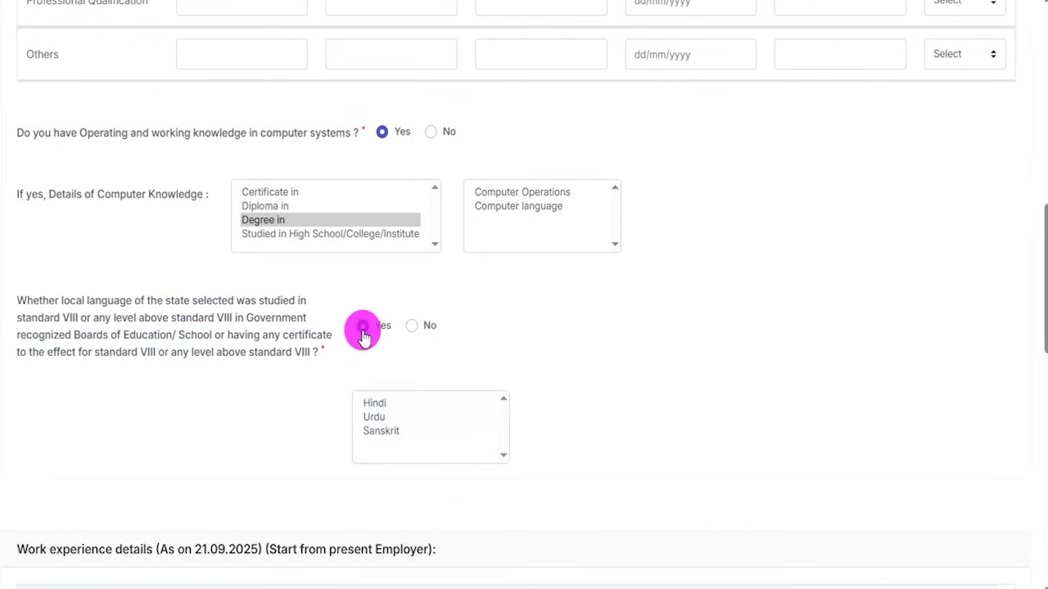
pyautogui.click(376, 403)
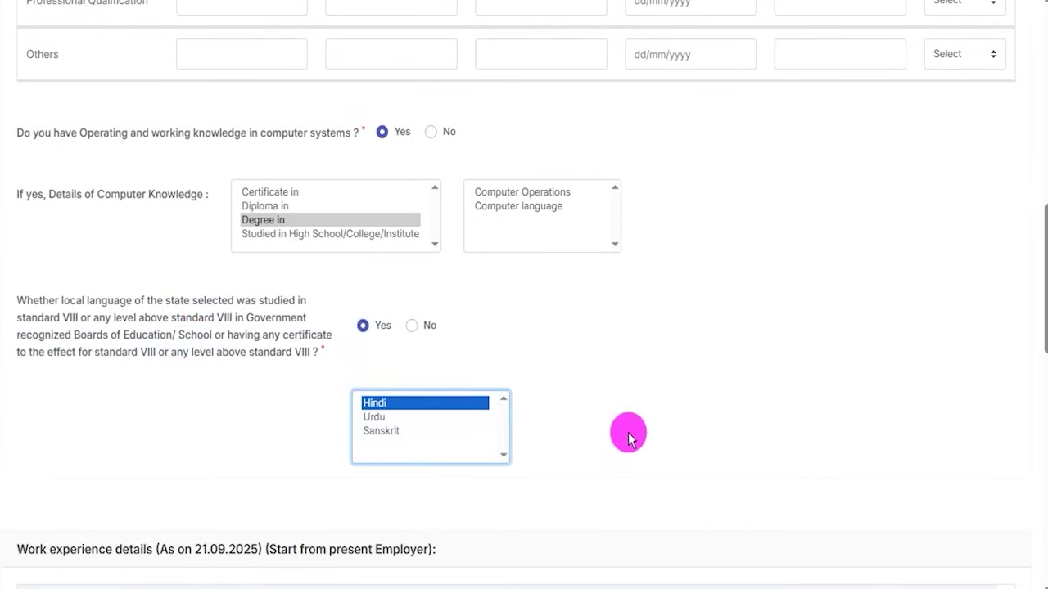
# - Go through the work experience fields, marking employer, designation, service dates, duties, reason for leaving and Add More, and clear the marks
pyautogui.scroll(-3, 628, 434)
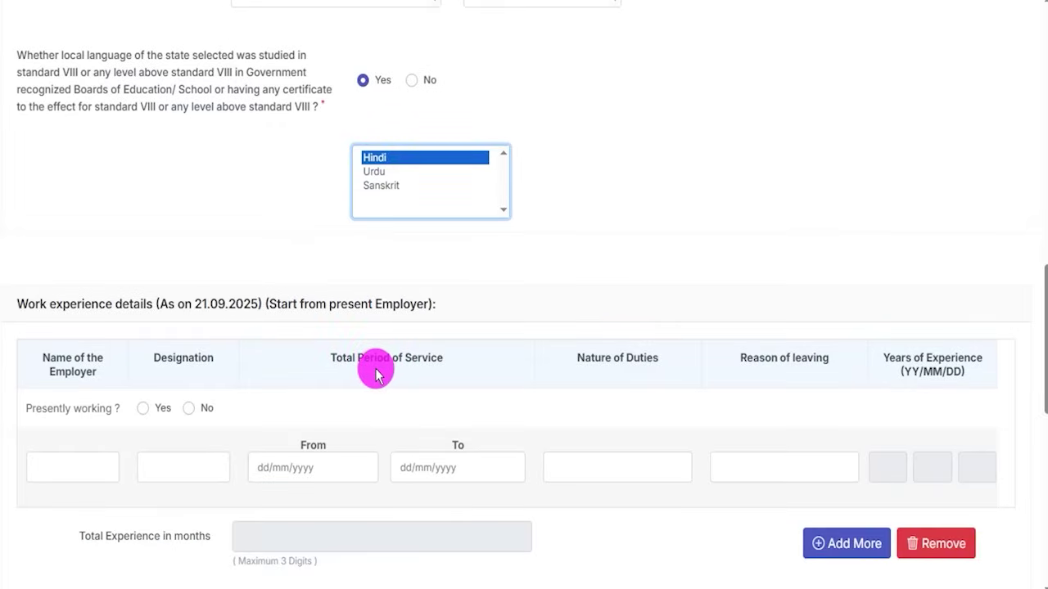
pyautogui.scroll(-2, 376, 374)
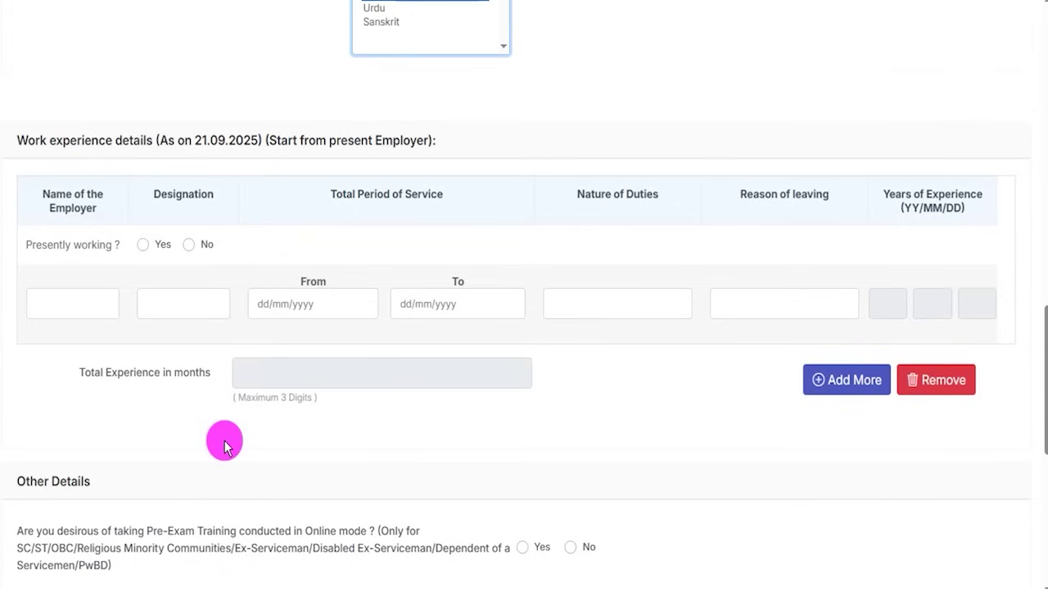
pyautogui.hotkey('ctrl', 'a')
pyautogui.moveTo(67, 304); pyautogui.dragTo(93, 273)
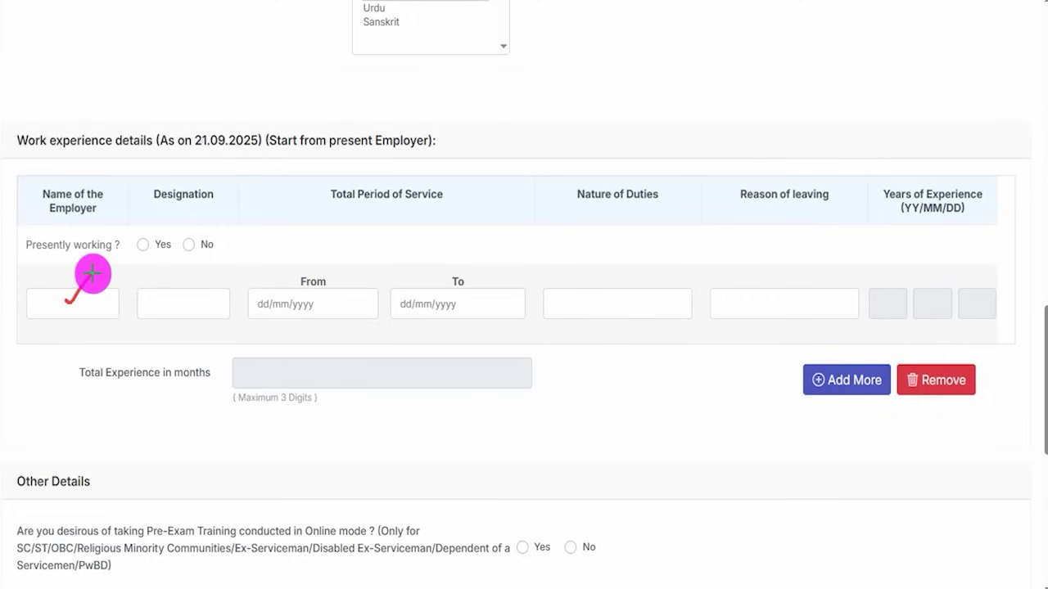
pyautogui.moveTo(187, 302); pyautogui.dragTo(217, 276)
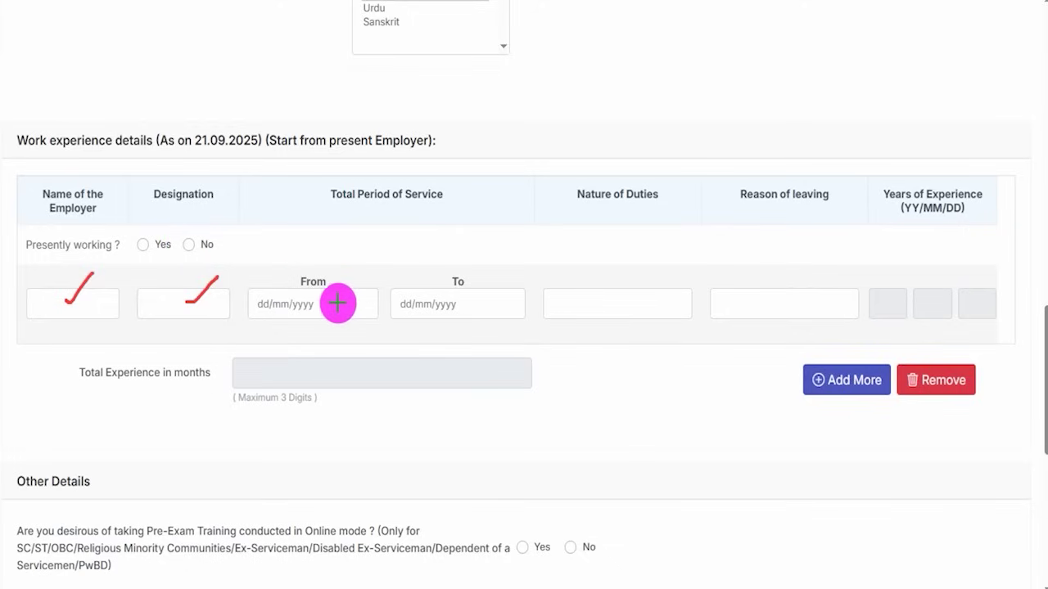
pyautogui.moveTo(337, 304); pyautogui.dragTo(366, 275)
pyautogui.moveTo(478, 304); pyautogui.dragTo(524, 267)
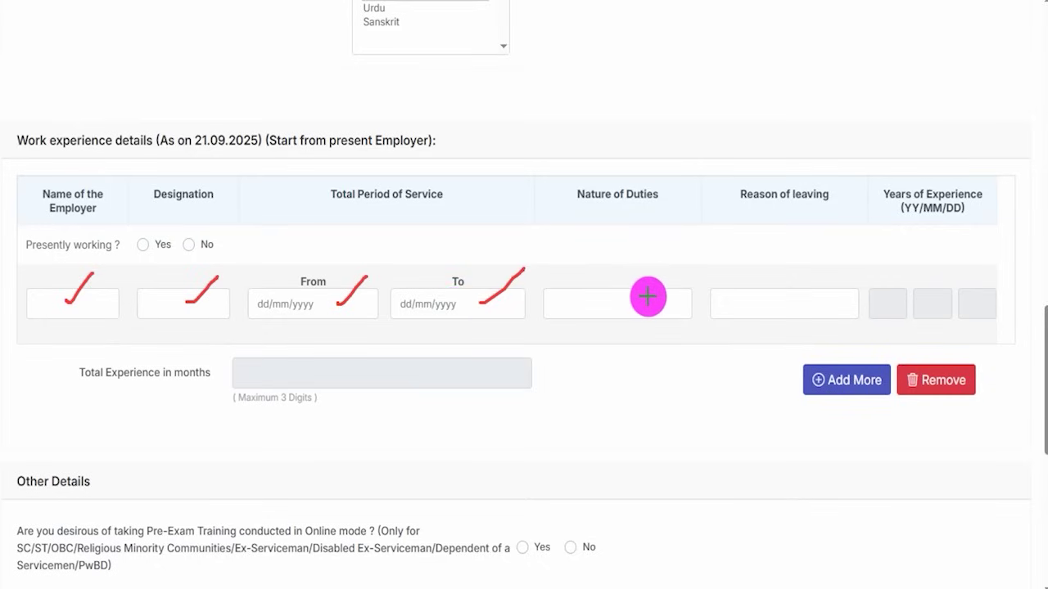
pyautogui.moveTo(648, 297); pyautogui.dragTo(686, 270)
pyautogui.moveTo(798, 305); pyautogui.dragTo(827, 279)
pyautogui.moveTo(349, 308); pyautogui.dragTo(381, 294)
pyautogui.moveTo(502, 306); pyautogui.dragTo(530, 284)
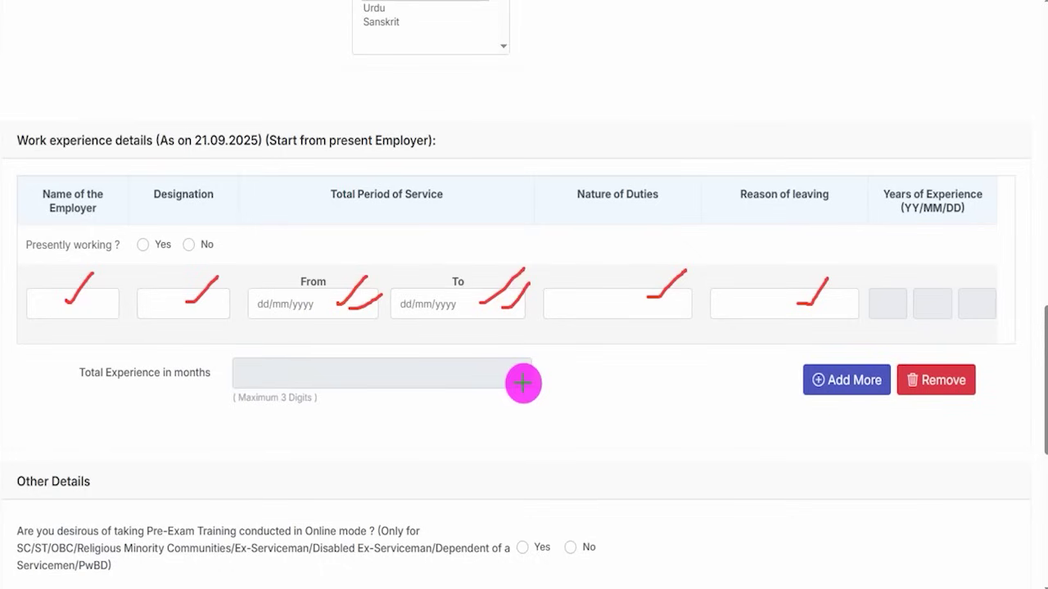
pyautogui.moveTo(563, 384); pyautogui.dragTo(678, 305)
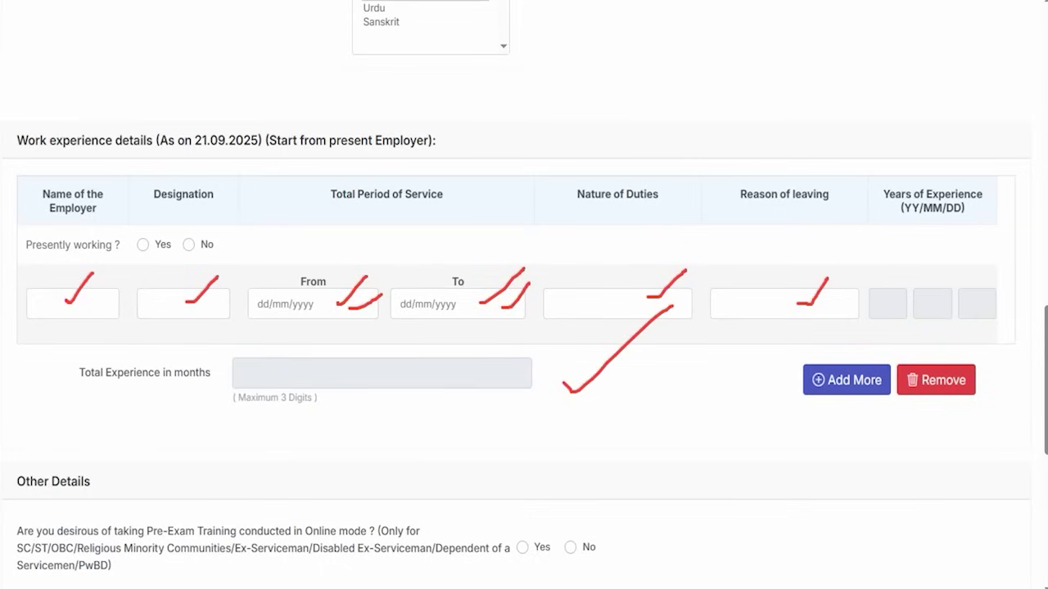
pyautogui.moveTo(770, 351)
pyautogui.mouseDown()
pyautogui.moveTo(880, 379)
pyautogui.moveTo(894, 395)
pyautogui.moveTo(891, 421)
pyautogui.mouseUp()
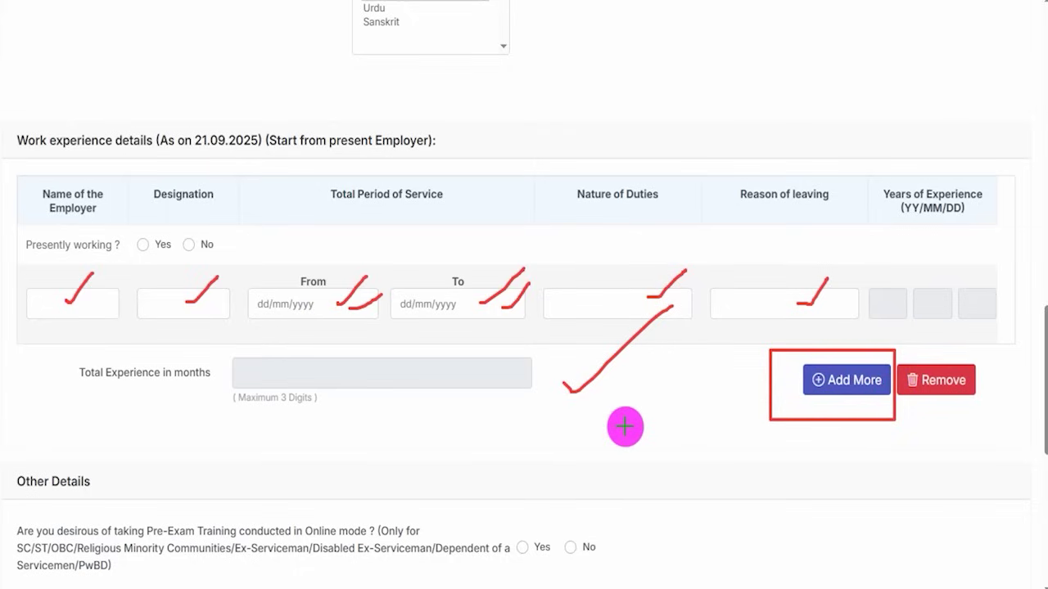
pyautogui.press('Escape')
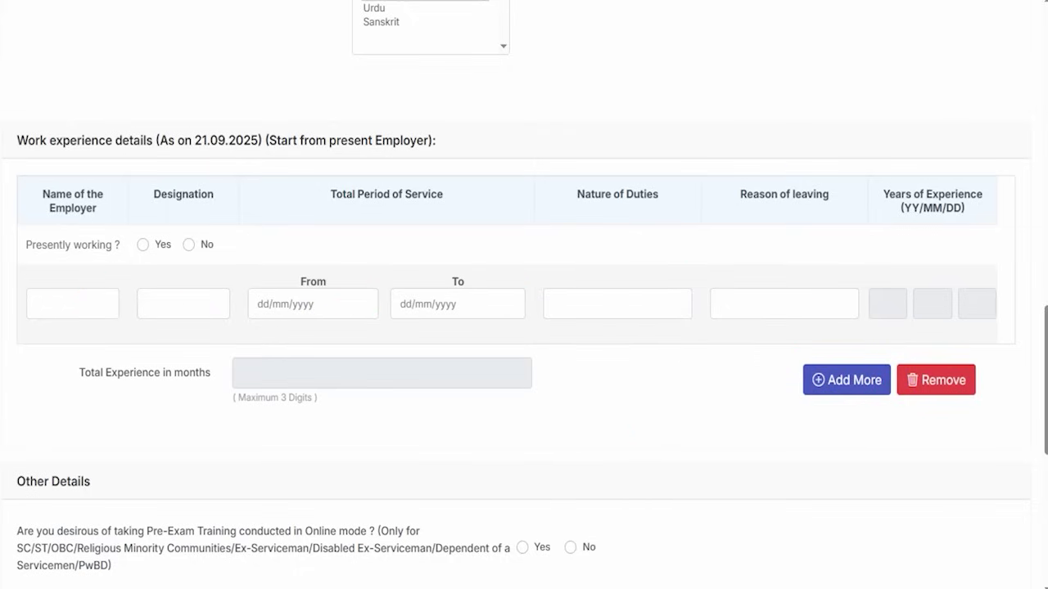
# - In Other Details, answer No to online Pre-Exam Training and No to any prosecution or conviction
pyautogui.scroll(-4, 239, 393)
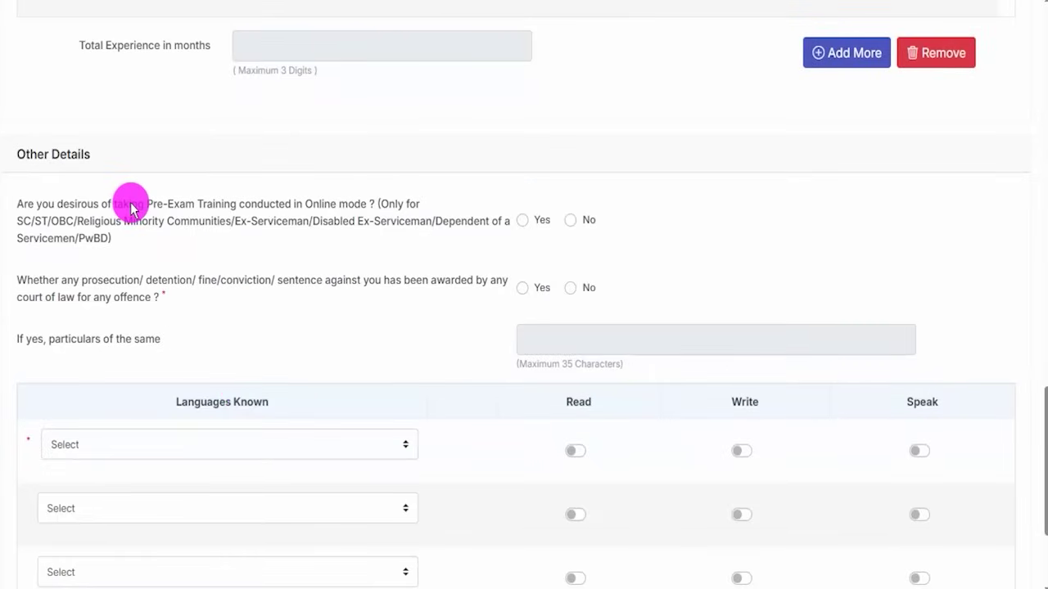
pyautogui.click(523, 220)
pyautogui.click(569, 221)
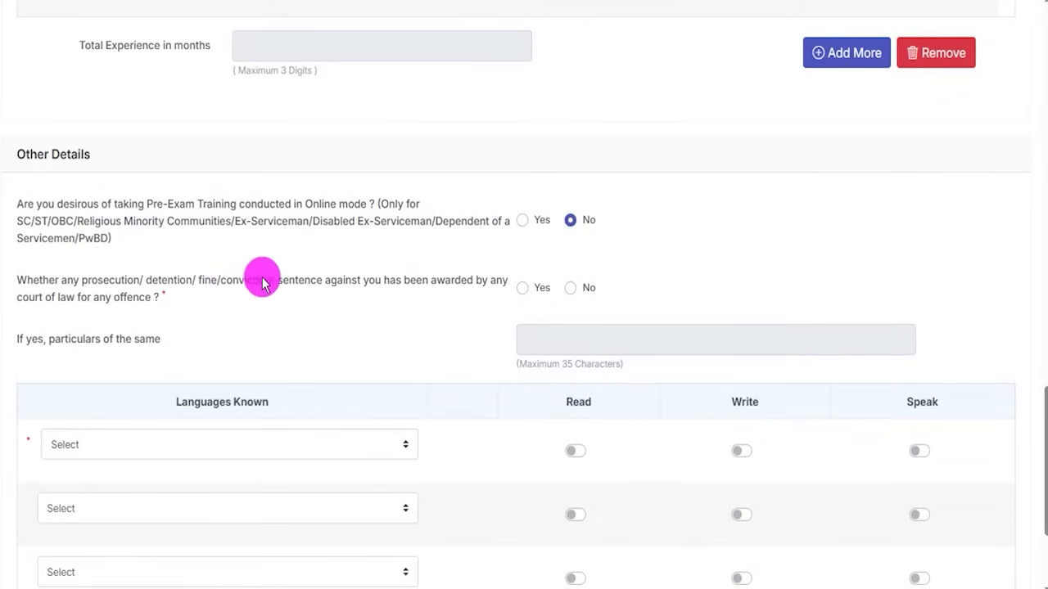
pyautogui.click(522, 287)
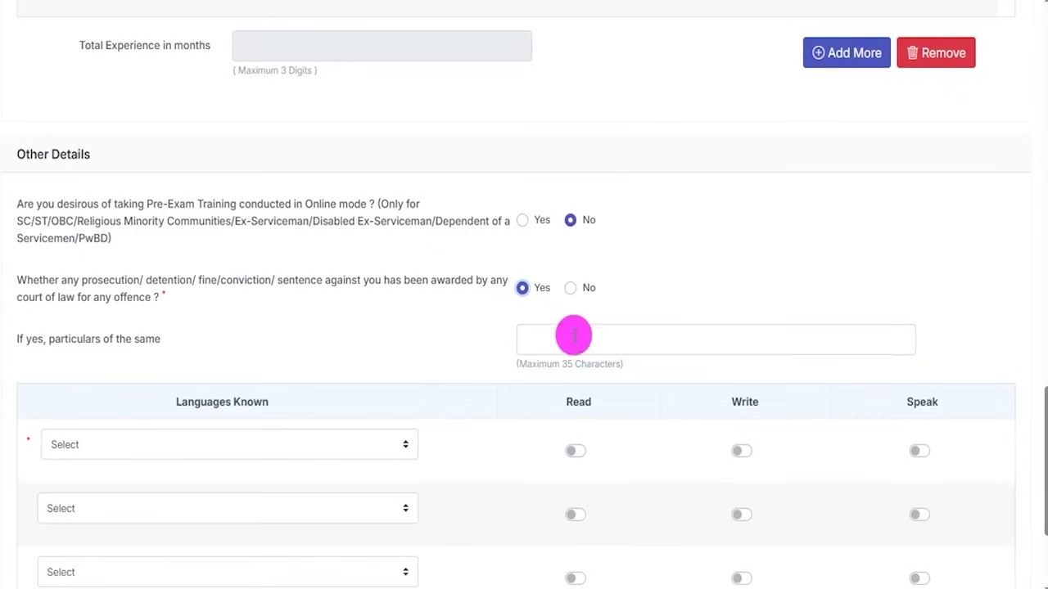
pyautogui.click(571, 291)
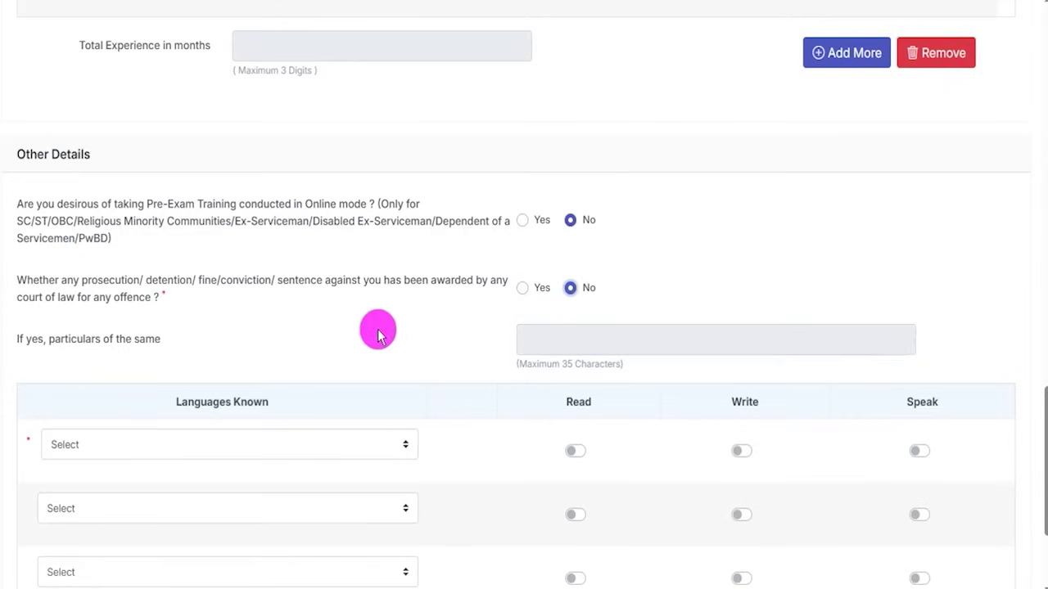
# - Set the first known language to Hindi and enable Read, Write and Speak for it
pyautogui.scroll(-2, 369, 325)
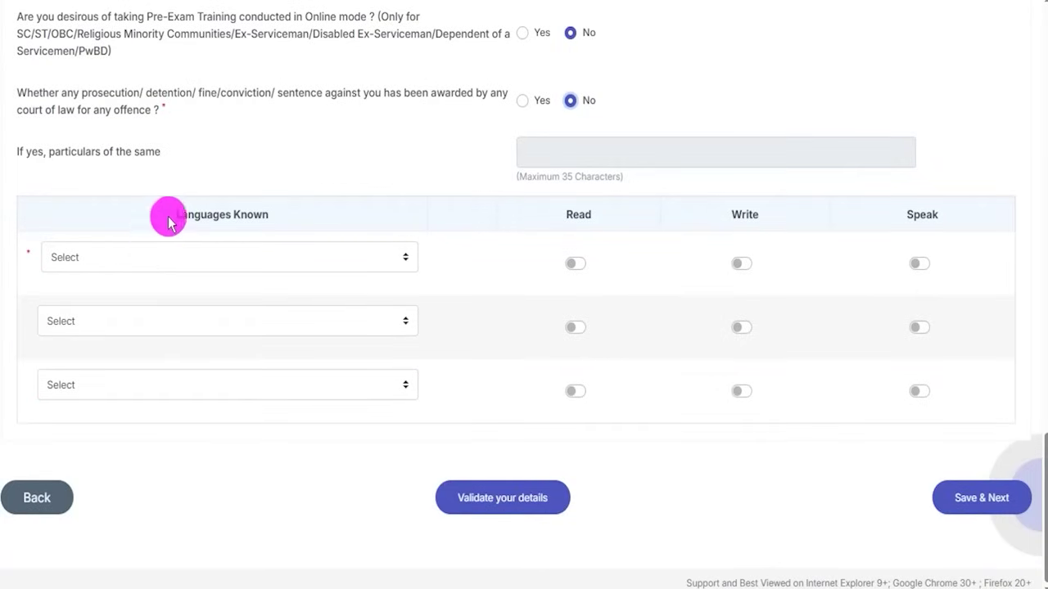
pyautogui.click(241, 269)
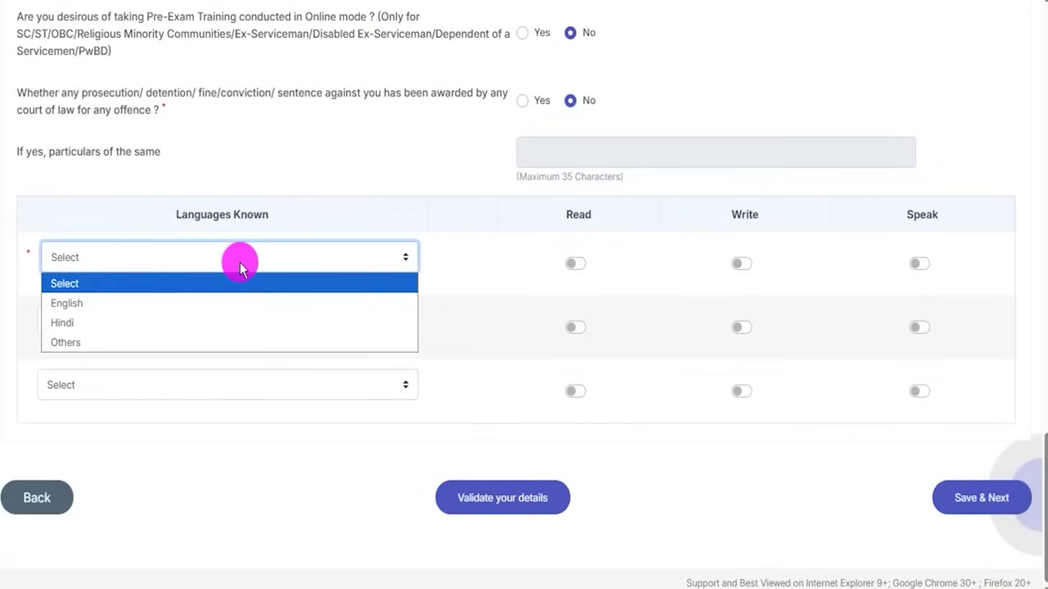
pyautogui.click(77, 321)
pyautogui.click(574, 263)
pyautogui.click(728, 274)
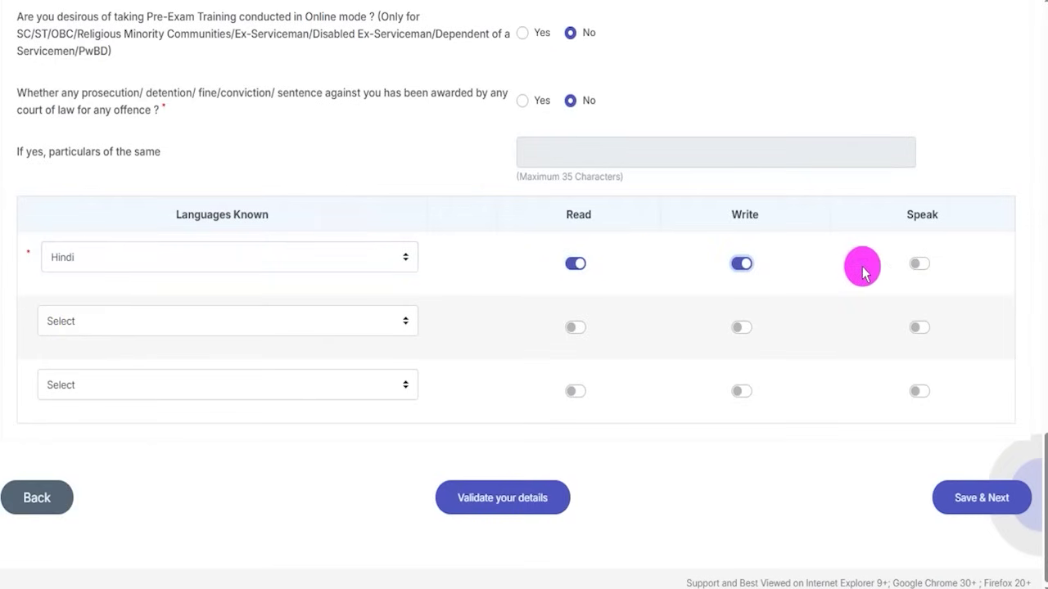
pyautogui.click(917, 265)
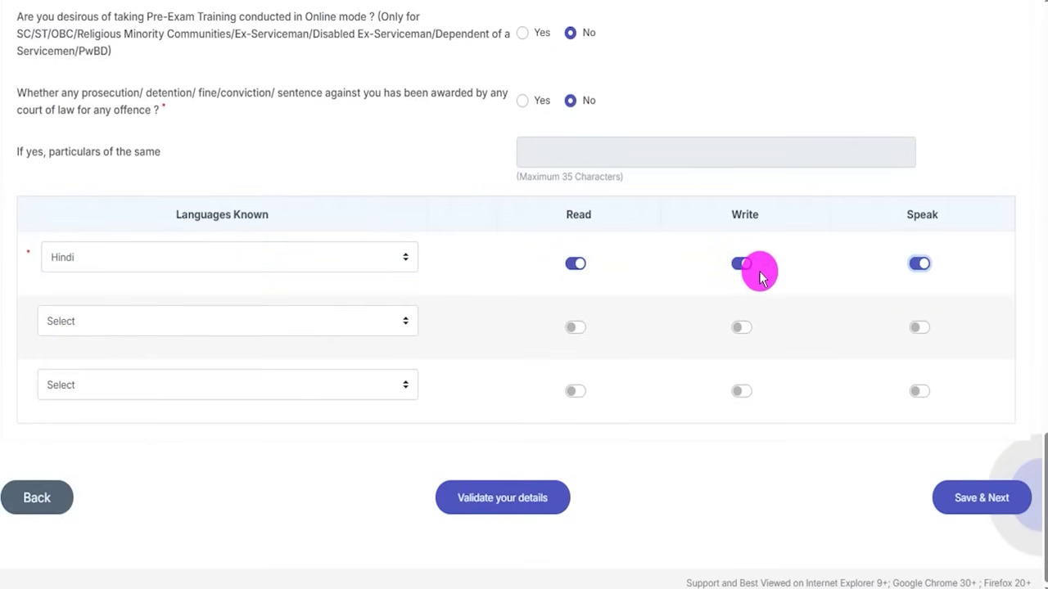
# - Set the second known language to English and enable Read, Write and Speak for it
pyautogui.click(112, 319)
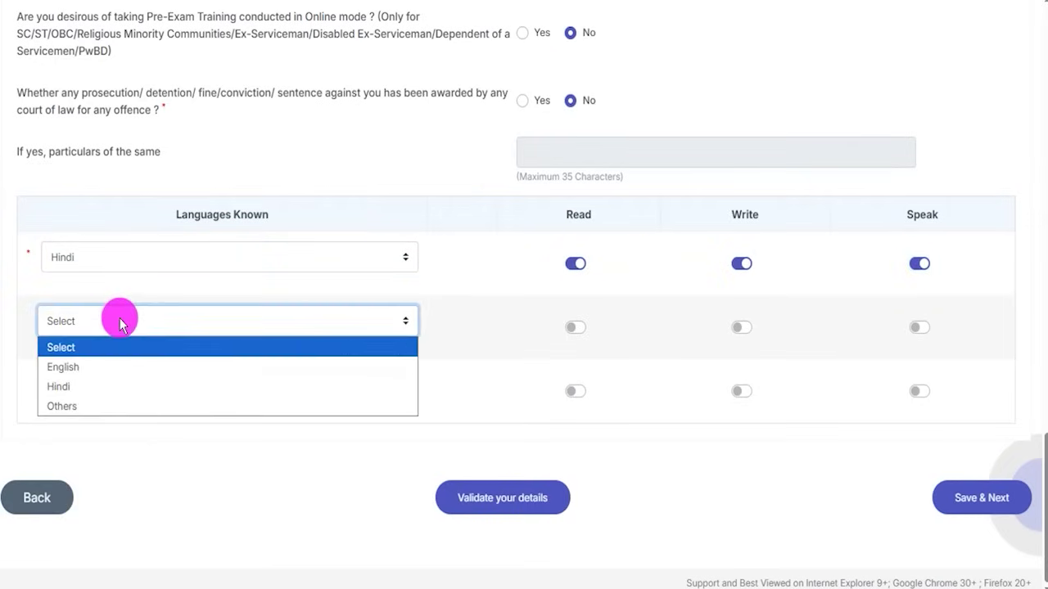
pyautogui.click(84, 365)
pyautogui.click(577, 331)
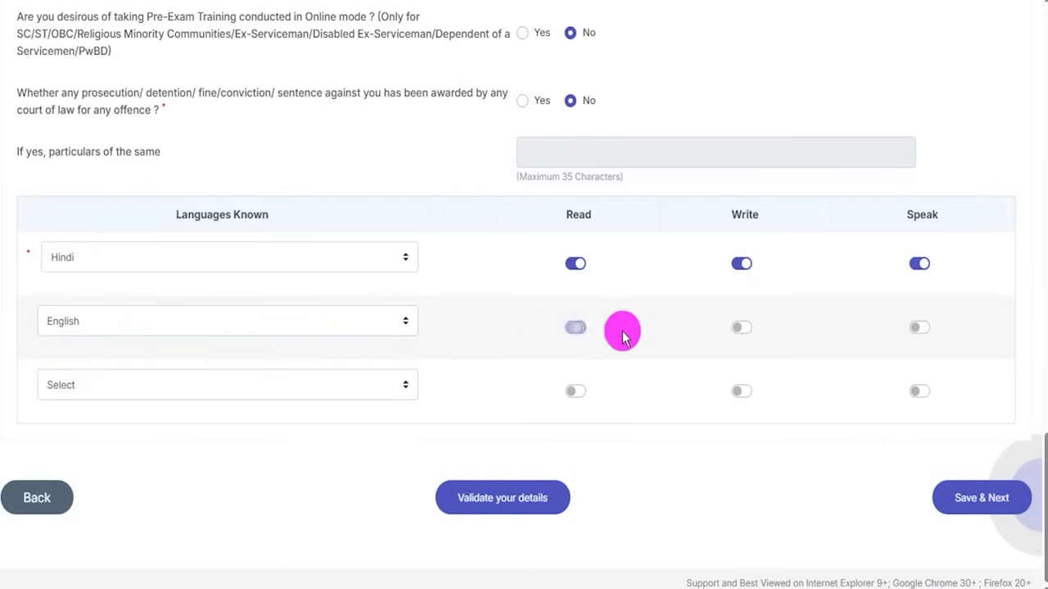
pyautogui.click(741, 329)
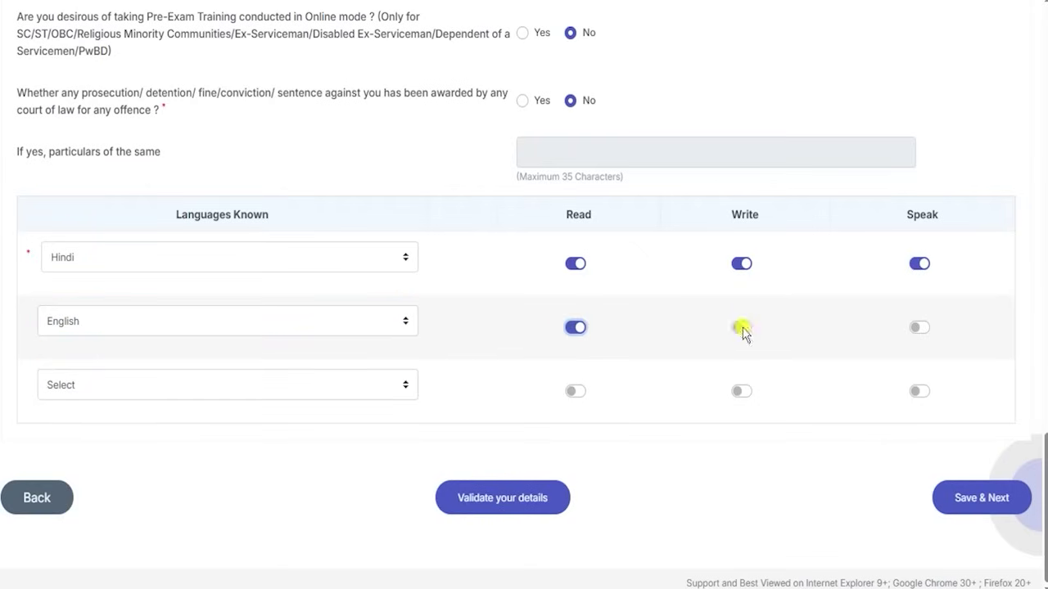
pyautogui.click(917, 330)
# - Set the third known language to Others, leaving its name and abilities empty
pyautogui.click(296, 388)
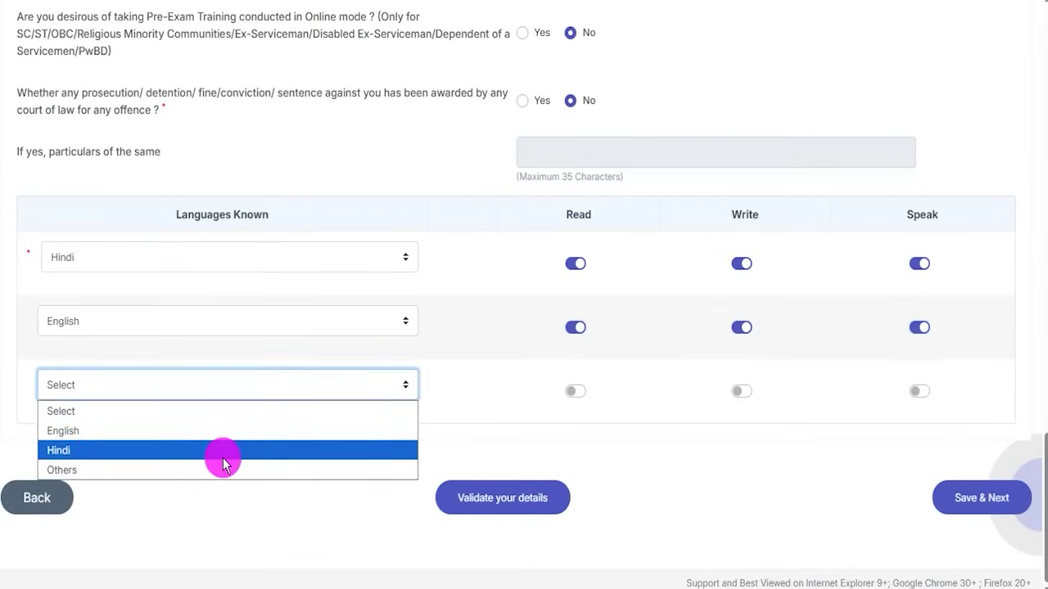
pyautogui.click(501, 327)
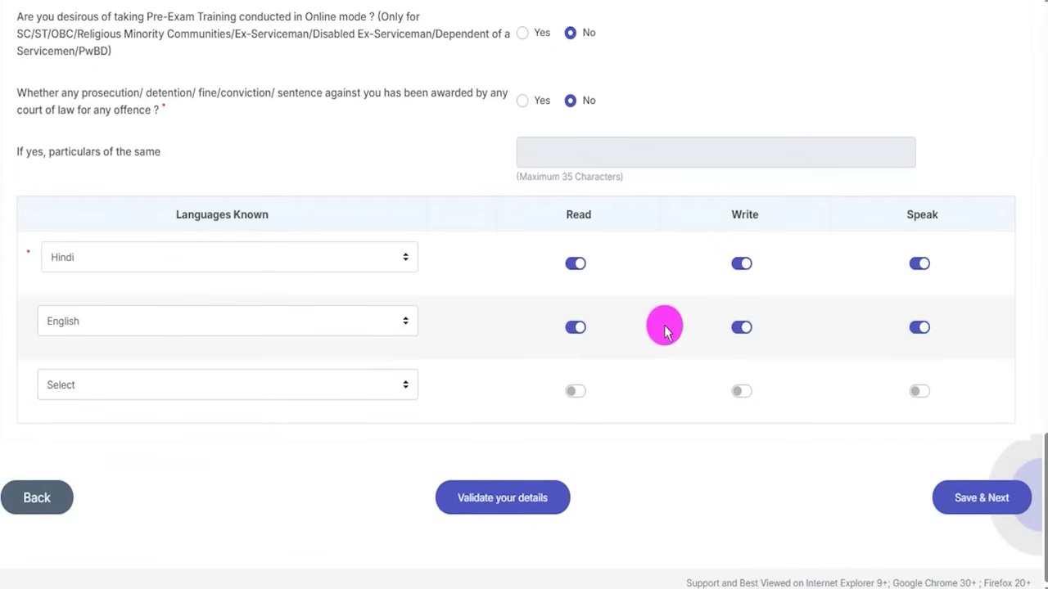
pyautogui.click(293, 396)
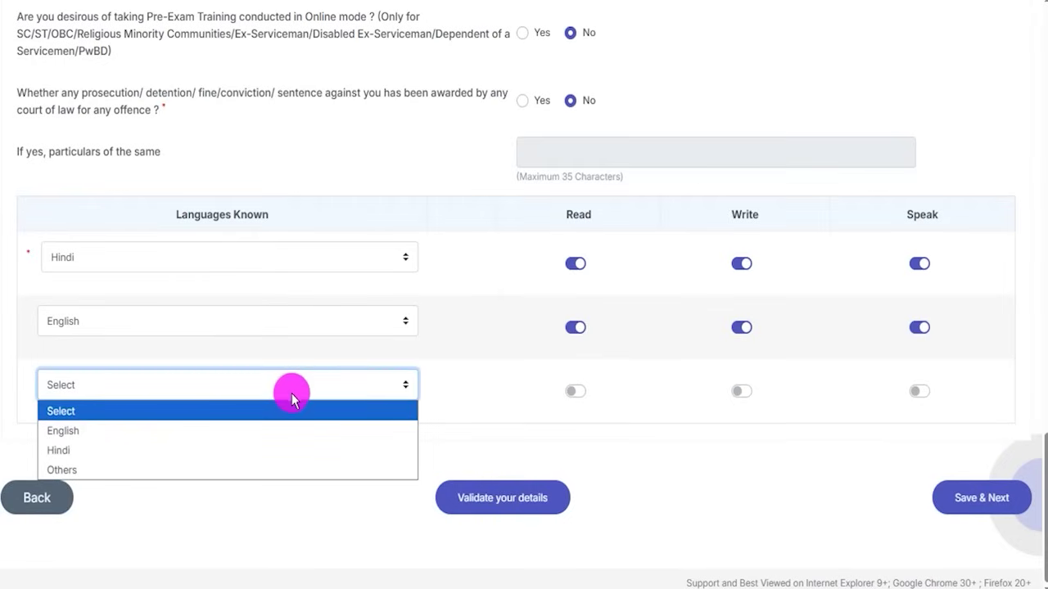
pyautogui.click(98, 469)
pyautogui.click(245, 423)
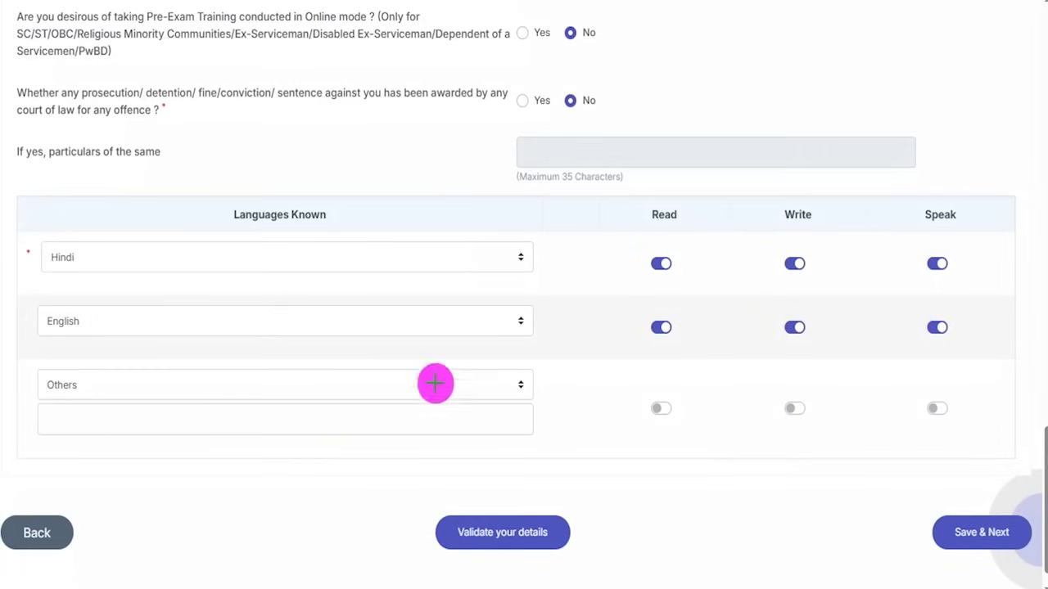
# - Point out the validation and save options with arrows, and proceed to the application preview's declaration
pyautogui.moveTo(137, 531); pyautogui.dragTo(416, 537)
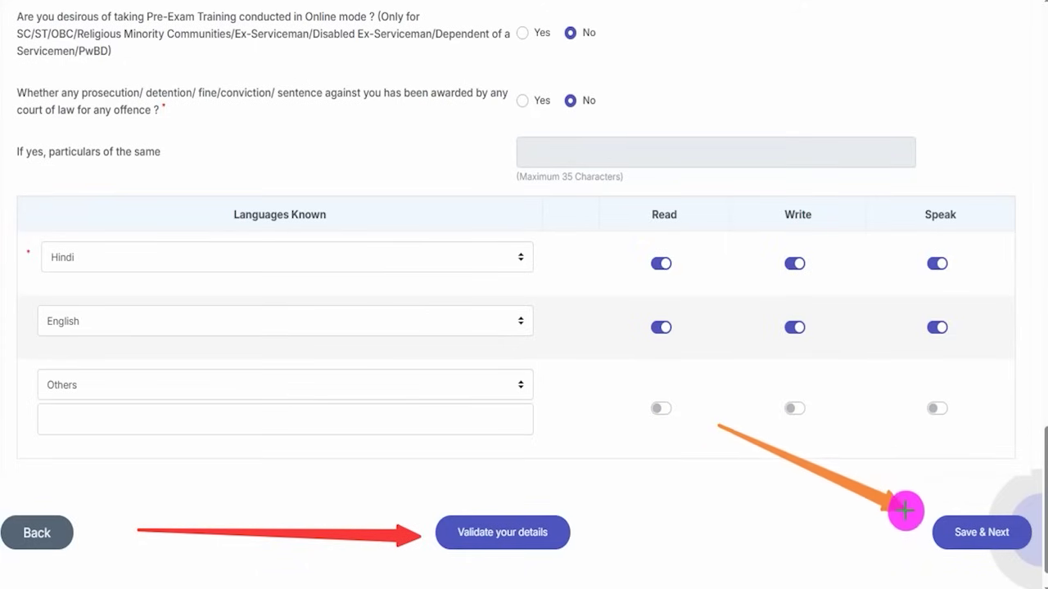
pyautogui.click(934, 529)
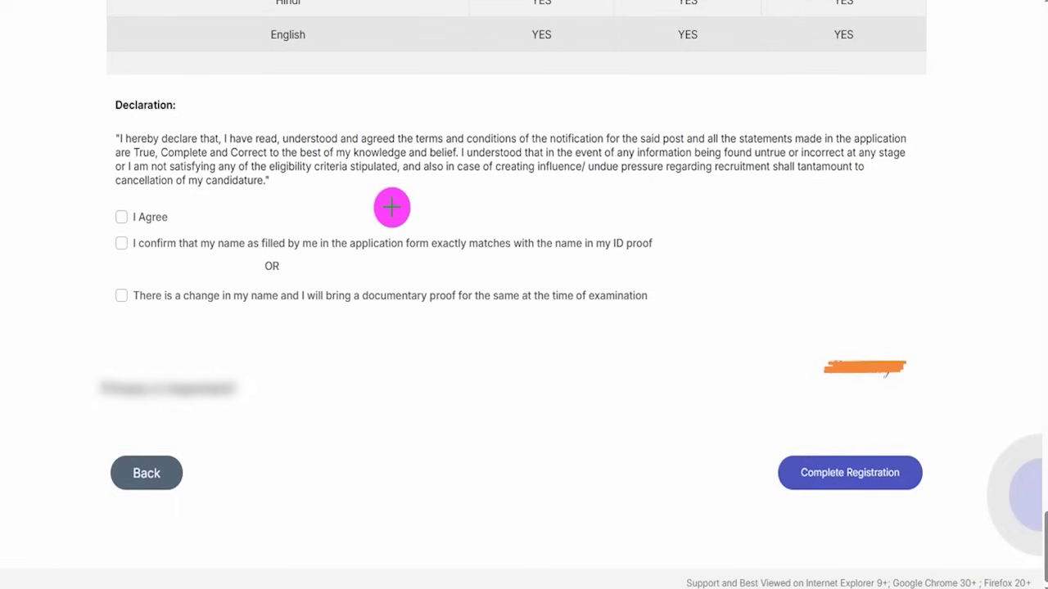
# - Mark the declaration, I Agree and ID-proof name confirmation with ticks, point an arrow at Complete Registration, and proceed to the document uploads
pyautogui.moveTo(201, 112); pyautogui.dragTo(235, 98)
pyautogui.moveTo(122, 213); pyautogui.dragTo(153, 193)
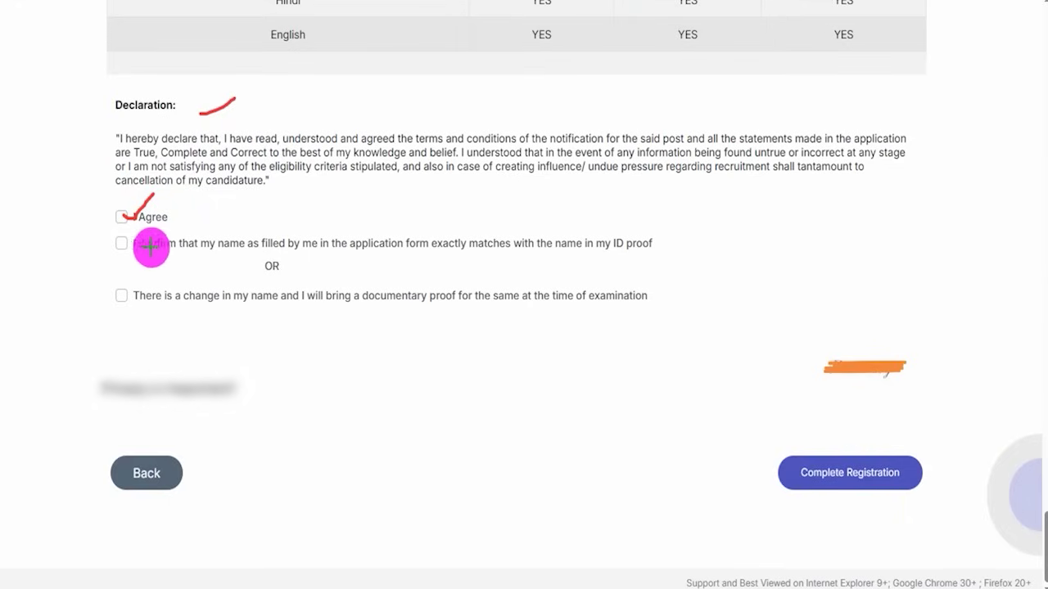
pyautogui.moveTo(126, 243); pyautogui.dragTo(155, 221)
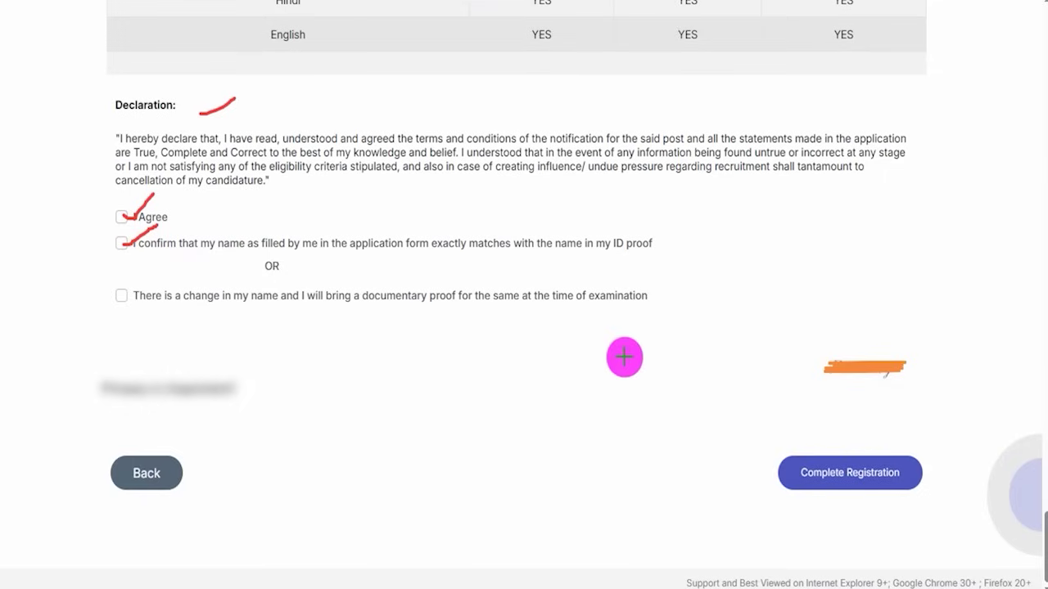
pyautogui.moveTo(455, 454)
pyautogui.mouseDown()
pyautogui.moveTo(657, 459)
pyautogui.moveTo(775, 477)
pyautogui.mouseUp()
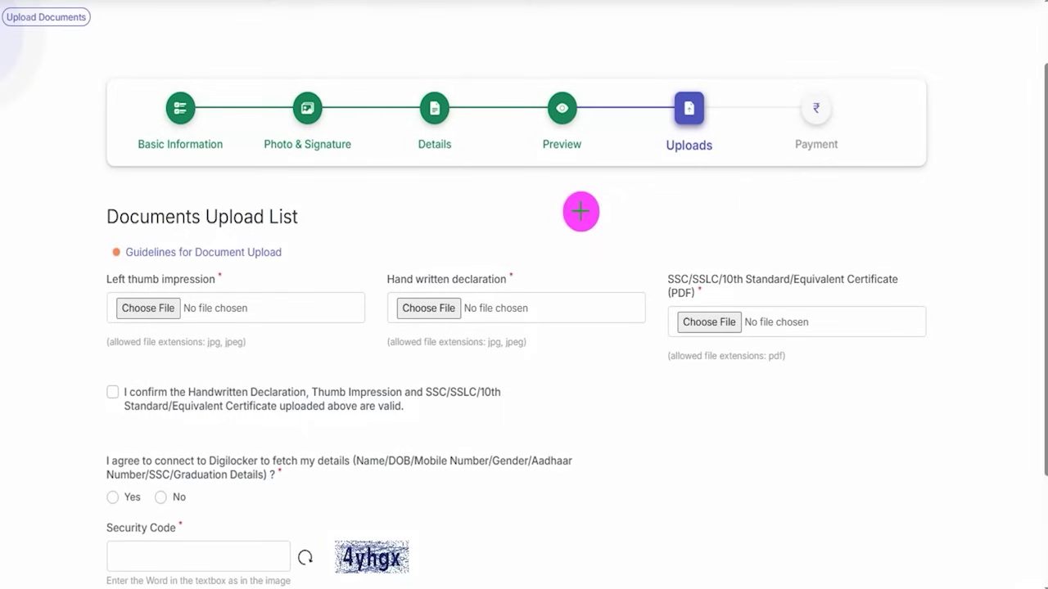
# - Tick the Uploads stage, left thumb impression, hand written declaration and SSC certificate labels, and box the Guidelines for Document Upload link
pyautogui.moveTo(672, 161); pyautogui.dragTo(745, 74)
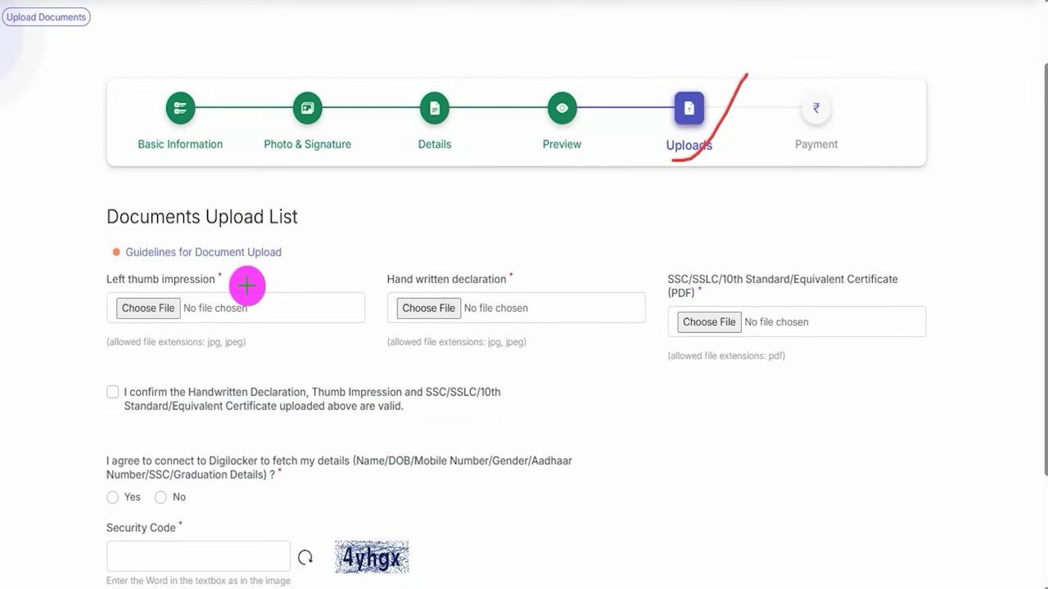
pyautogui.moveTo(234, 280); pyautogui.dragTo(280, 260)
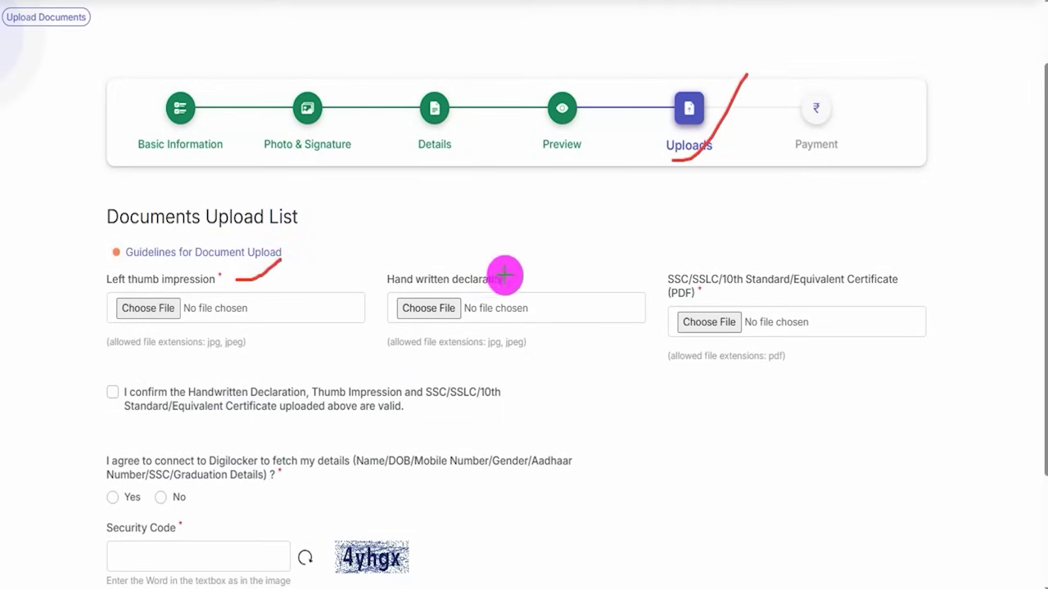
pyautogui.moveTo(534, 279); pyautogui.dragTo(562, 253)
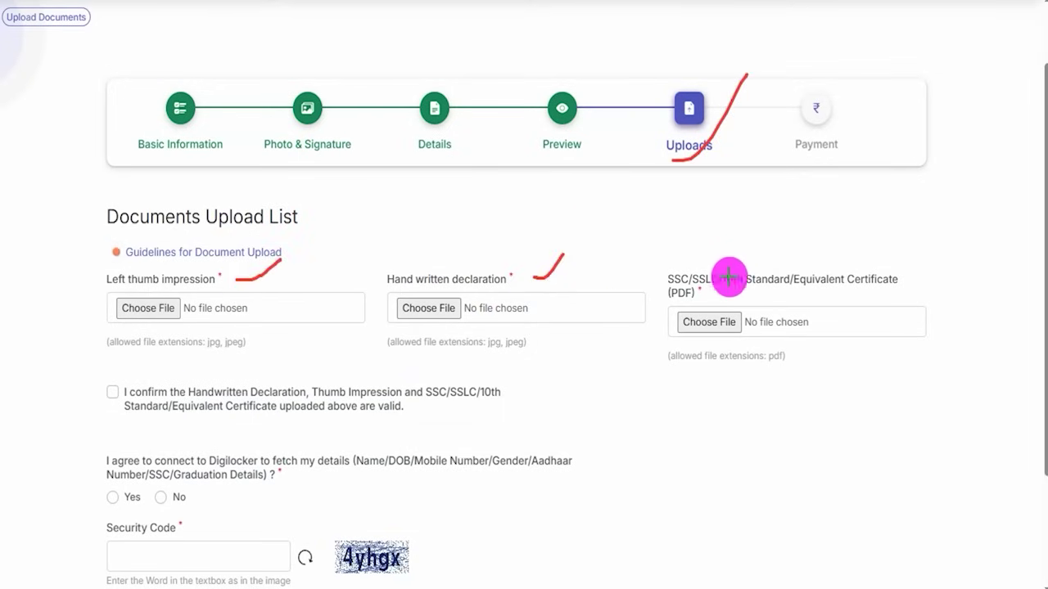
pyautogui.moveTo(911, 285); pyautogui.dragTo(949, 261)
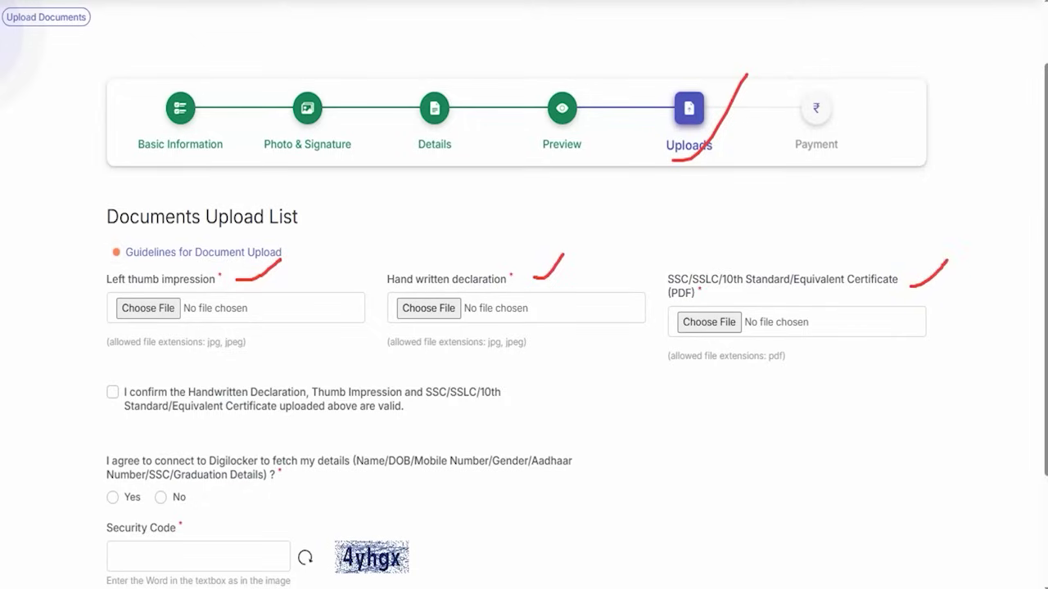
pyautogui.moveTo(87, 234)
pyautogui.mouseDown()
pyautogui.moveTo(276, 253)
pyautogui.moveTo(298, 269)
pyautogui.mouseUp()
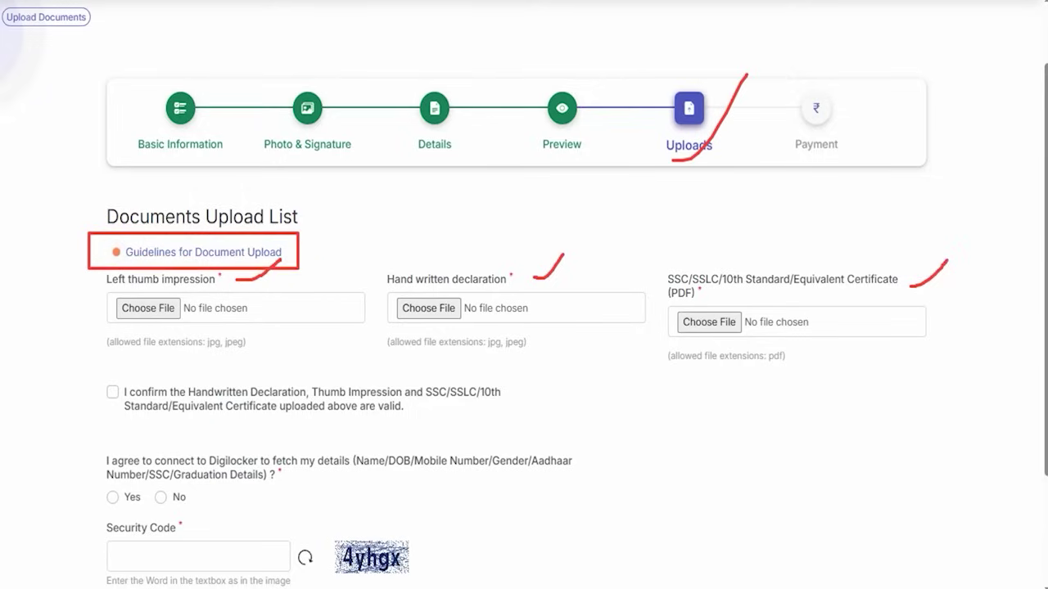
# - Clear the annotations, open the document upload guidelines, and highlight part of the Left Thumb Impression heading
pyautogui.press('Escape')
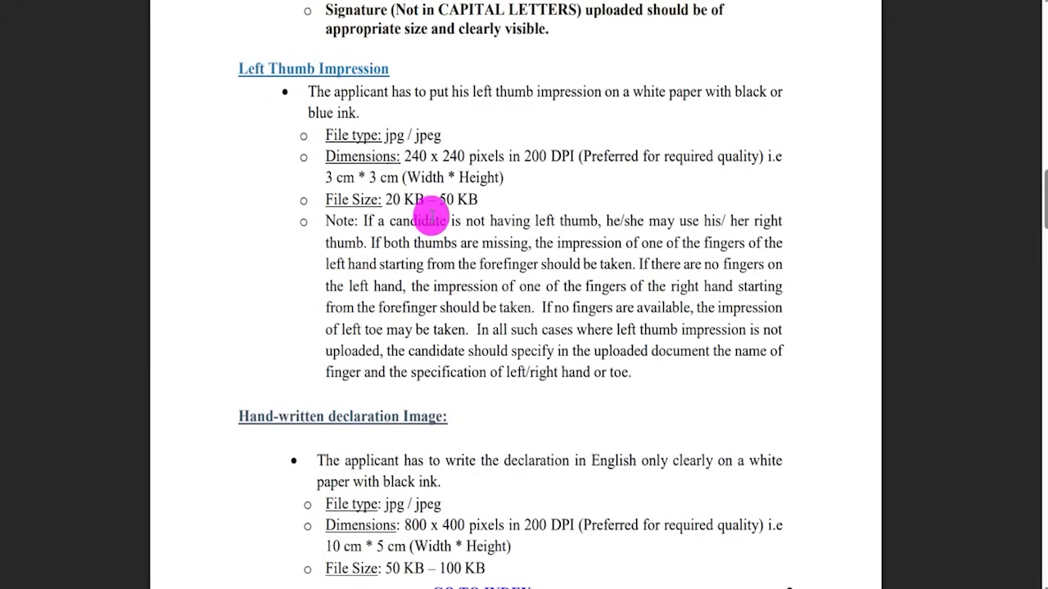
pyautogui.moveTo(267, 71); pyautogui.dragTo(294, 71)
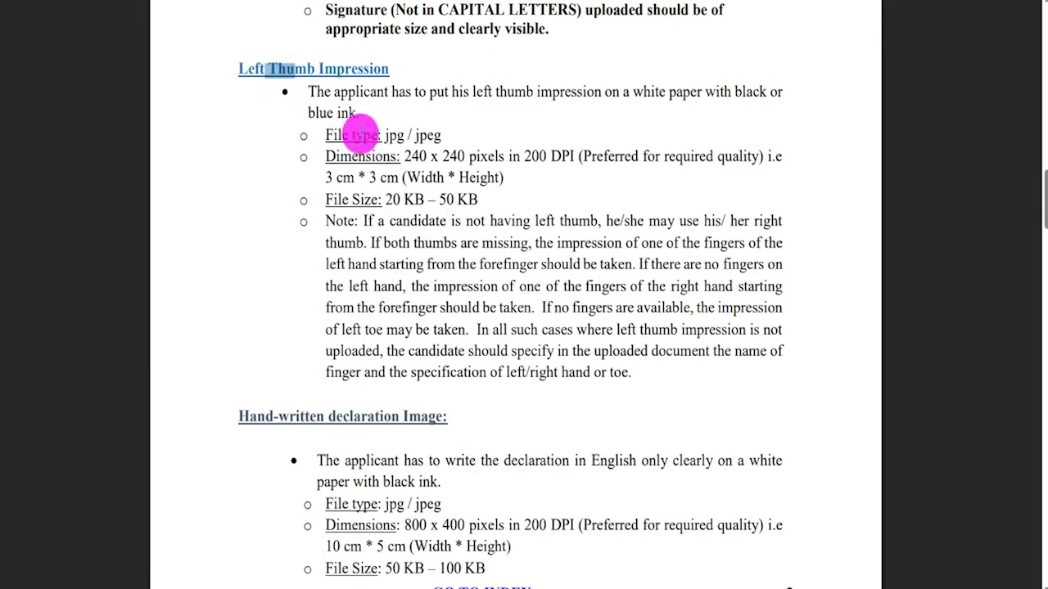